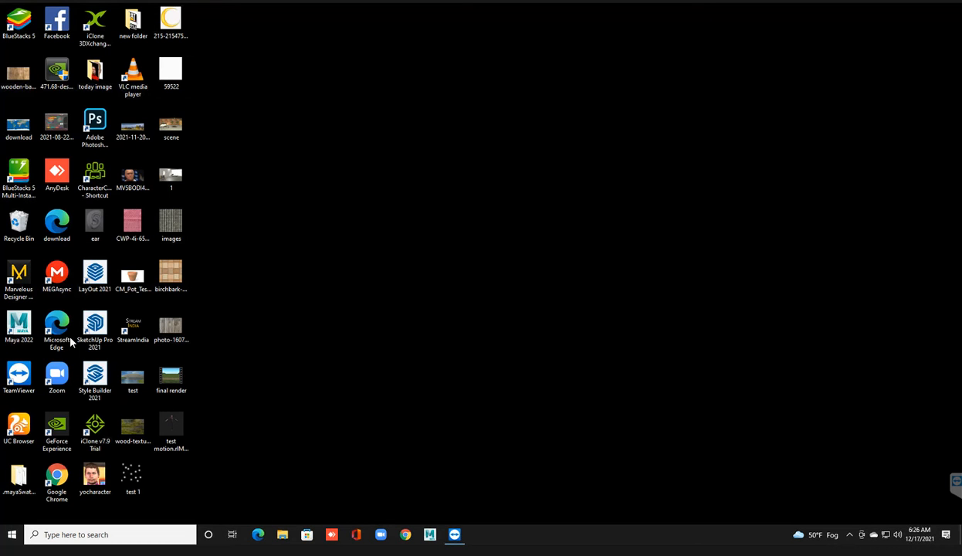
Launch iClone 7, discard the unsaved project data, and decline the sign-up offer.
double_click(97, 429)
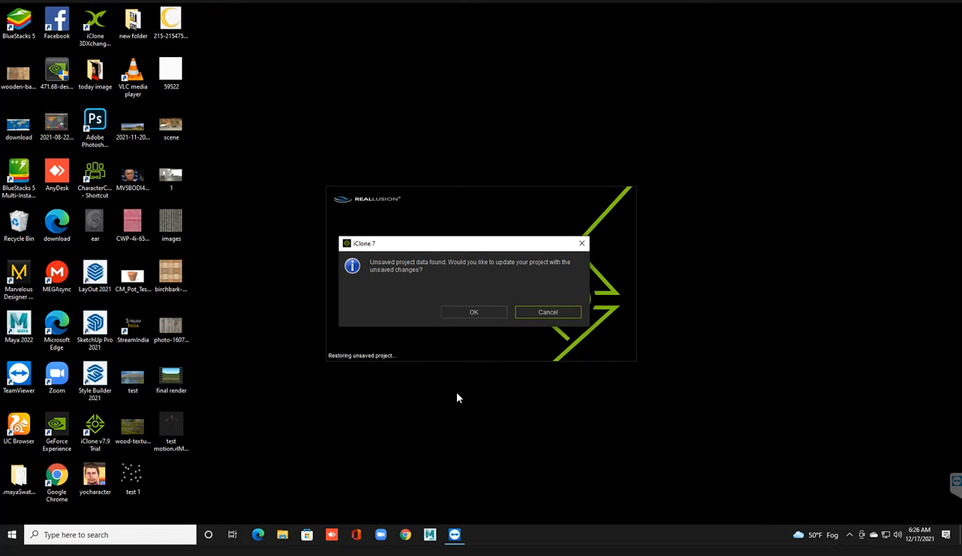
left_click(523, 310)
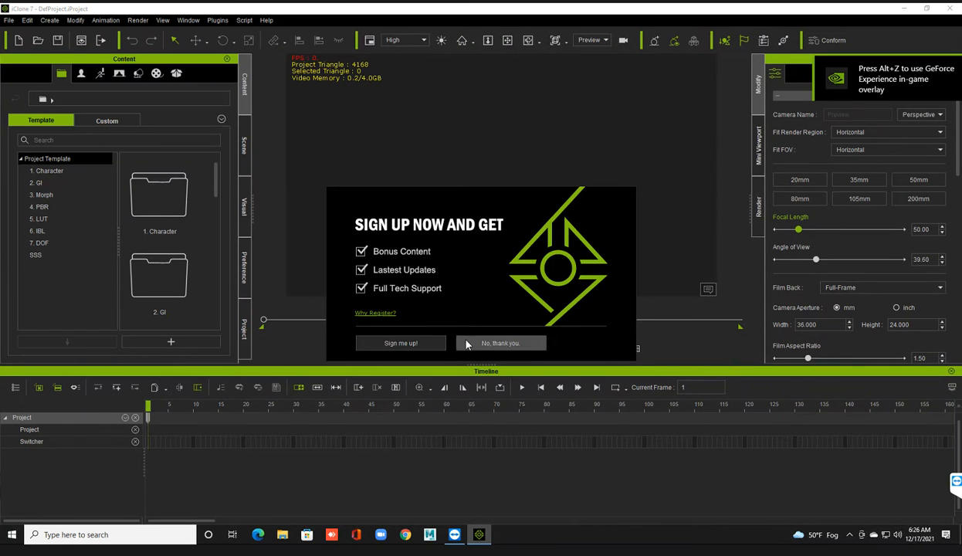
left_click(464, 342)
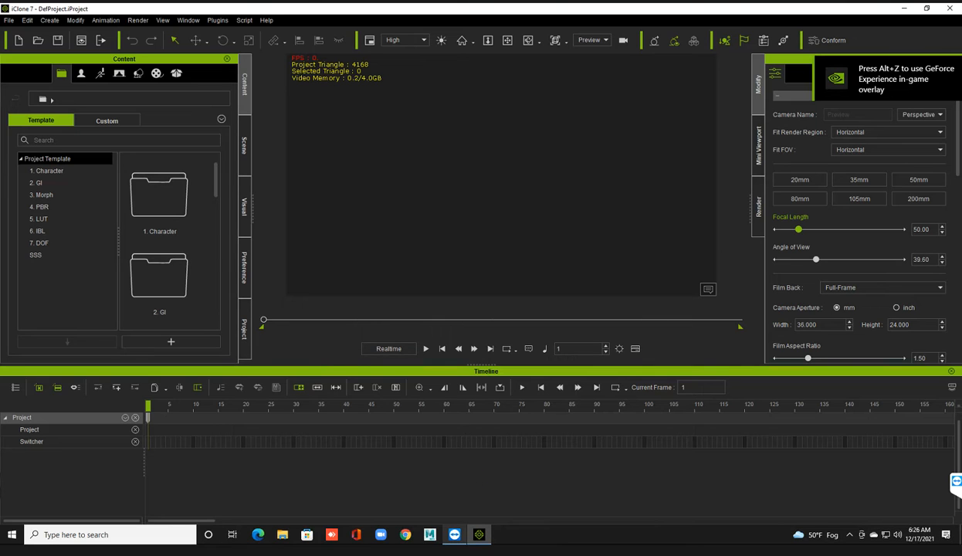
Load the 0.Jade avatar from the Avatar templates into the scene.
mouse_move(454, 533)
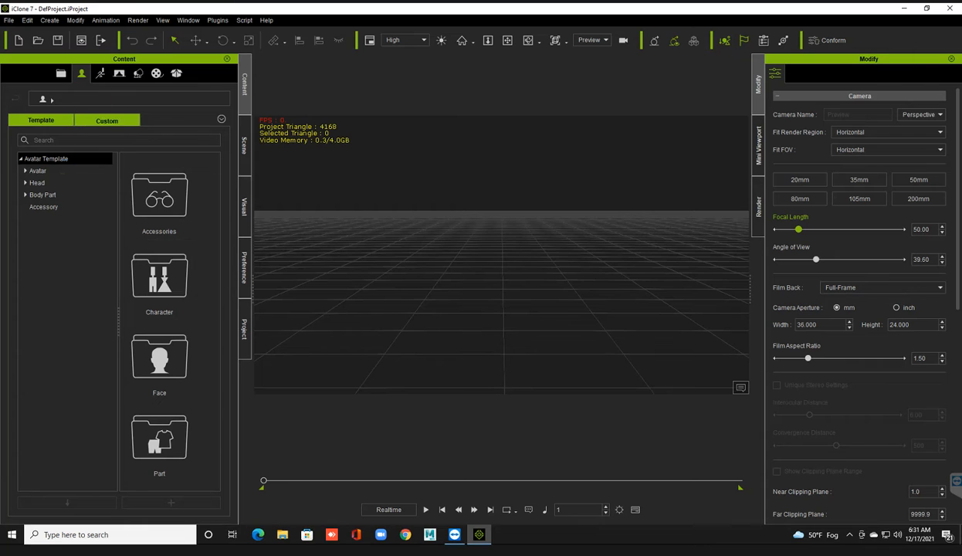
left_click(58, 170)
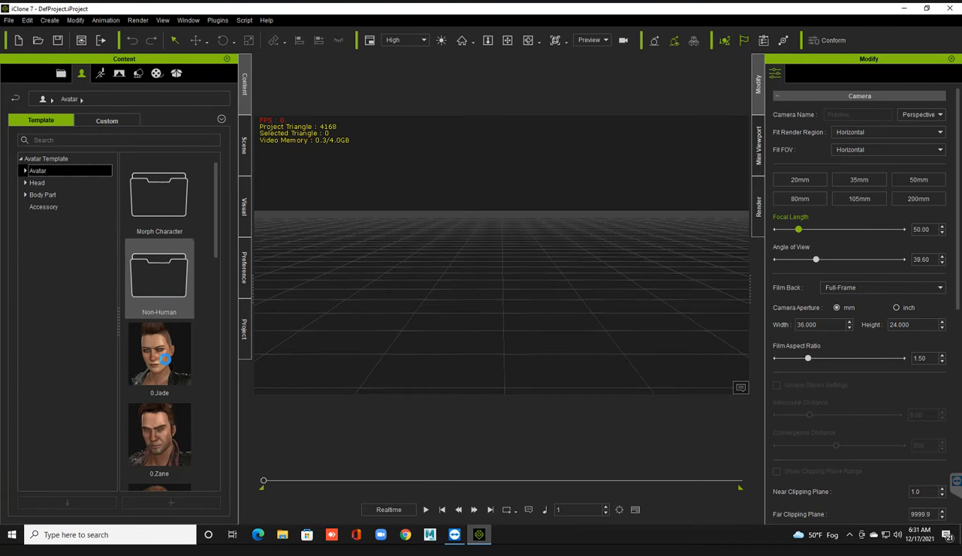
double_click(160, 351)
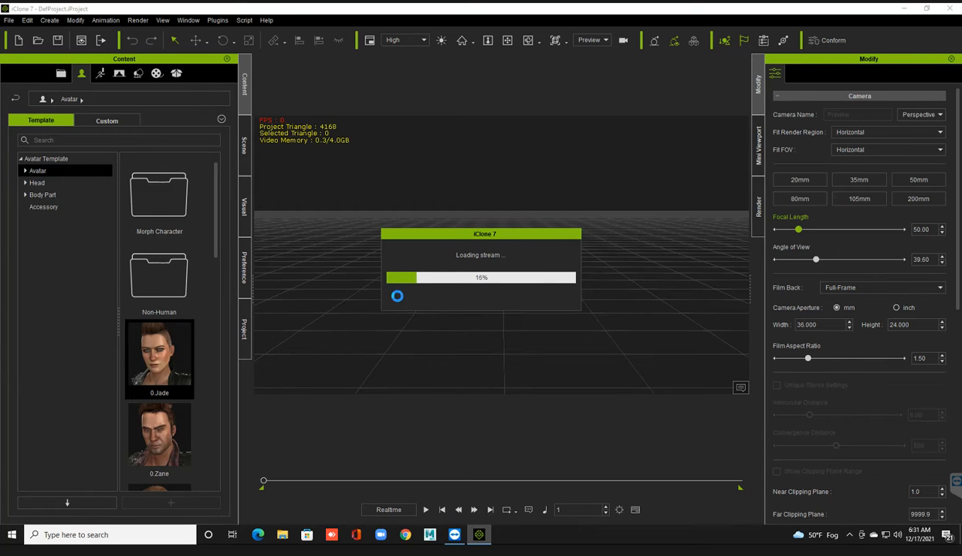
left_click_drag(444, 233, 440, 99)
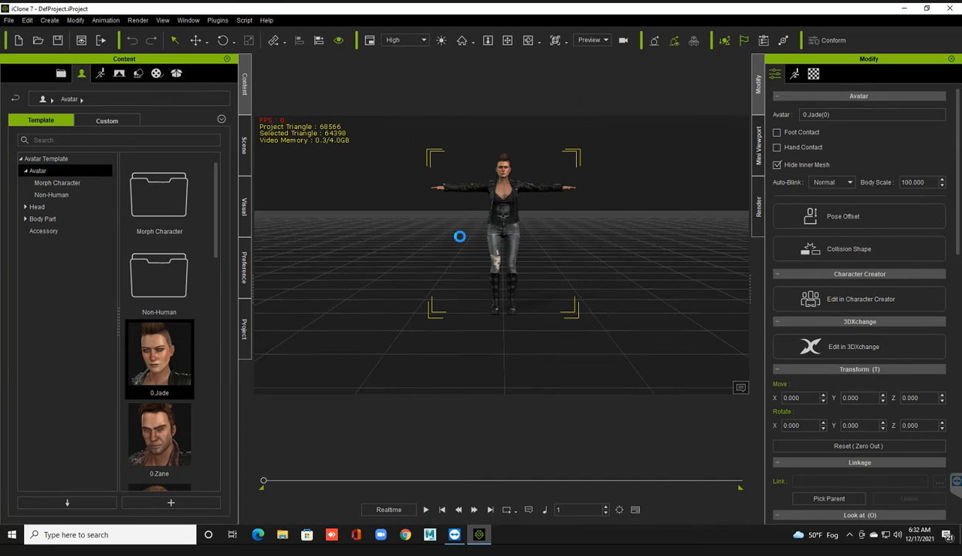
scroll(484, 264, "up", 3)
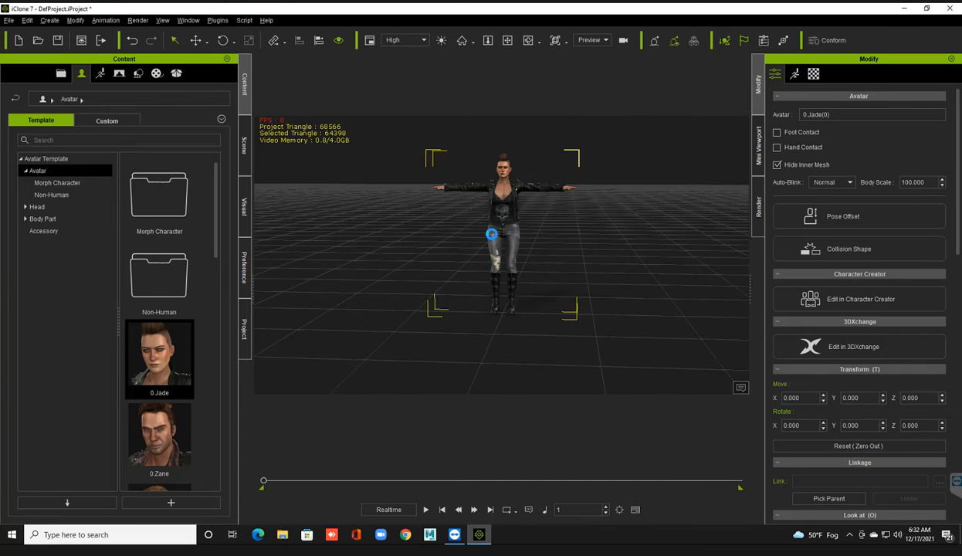
scroll(482, 252, "up", 2)
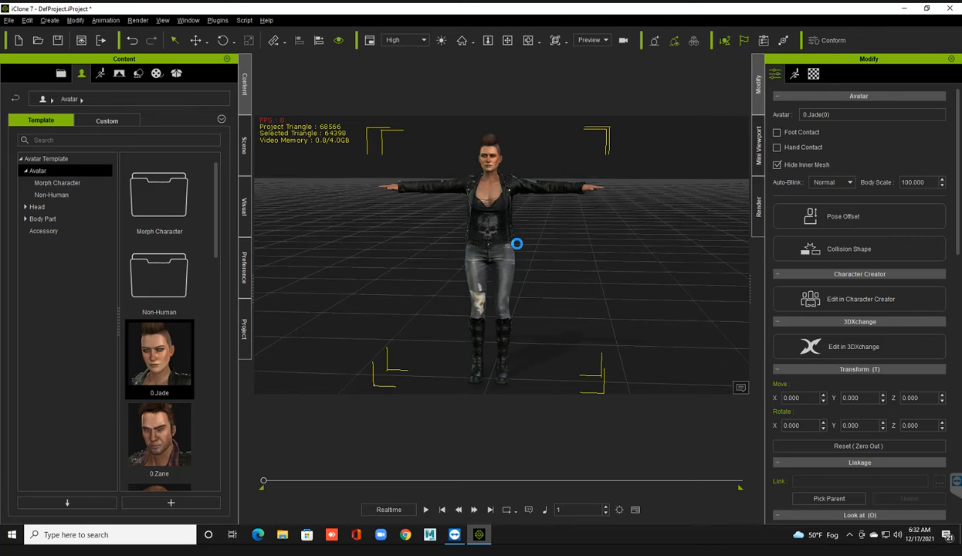
scroll(515, 243, "up", 2)
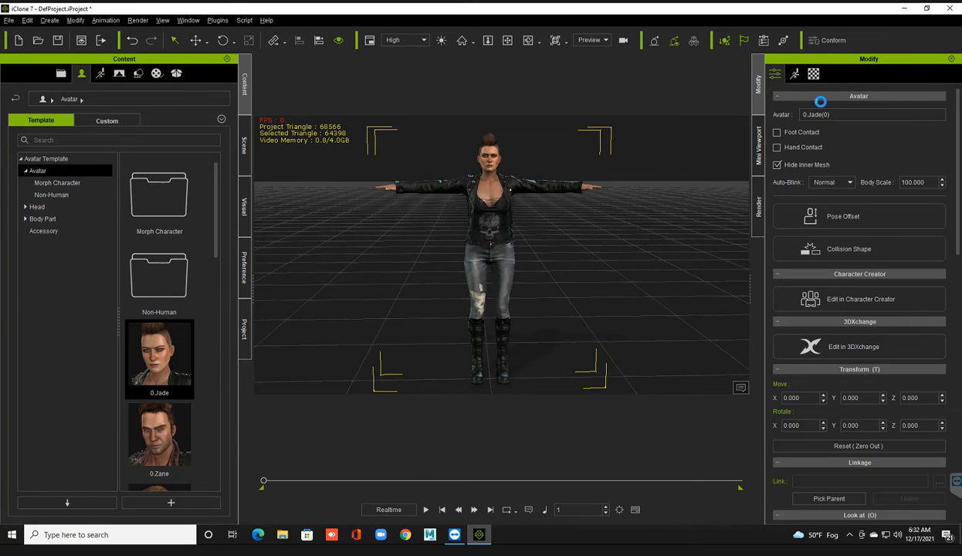
Show the avatar's motion settings and frame the face for facial animation.
left_click(793, 74)
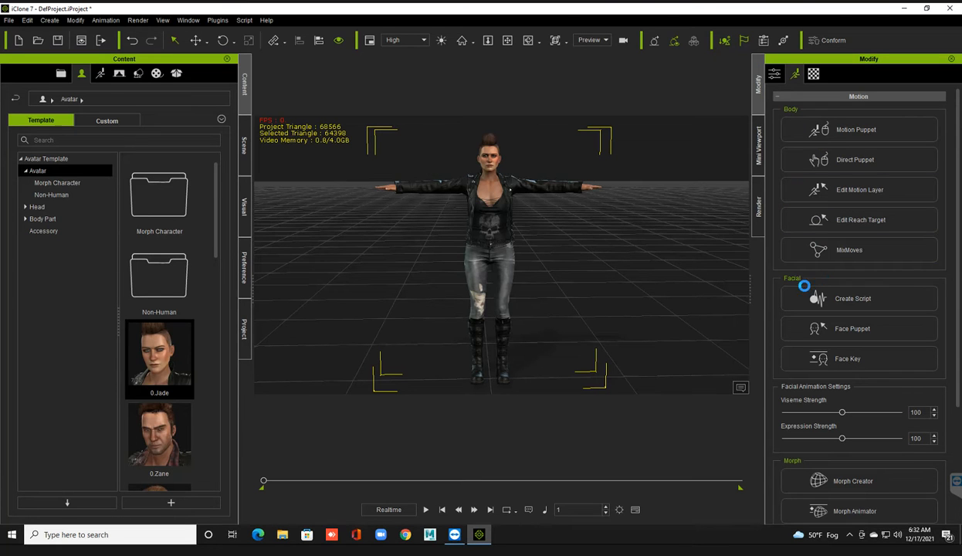
scroll(529, 185, "up", 3)
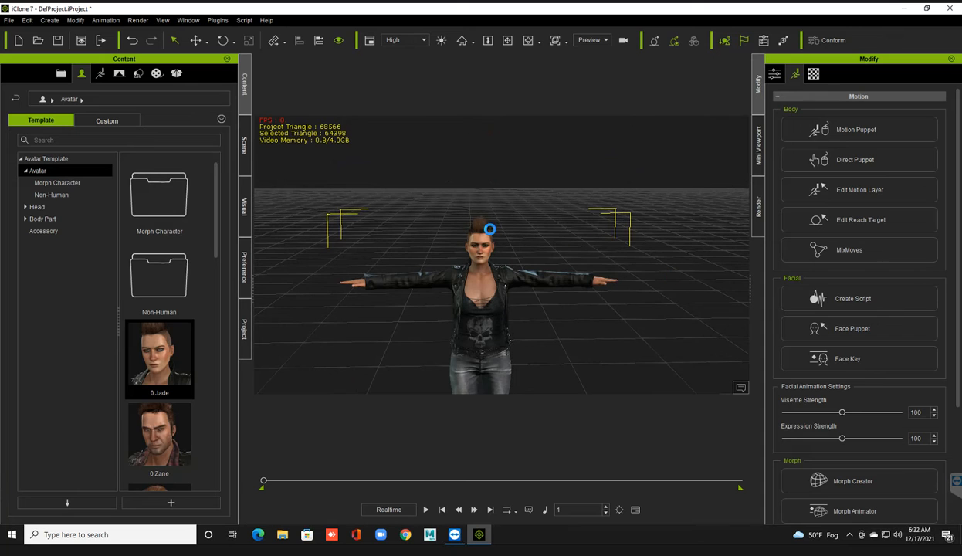
key("j")
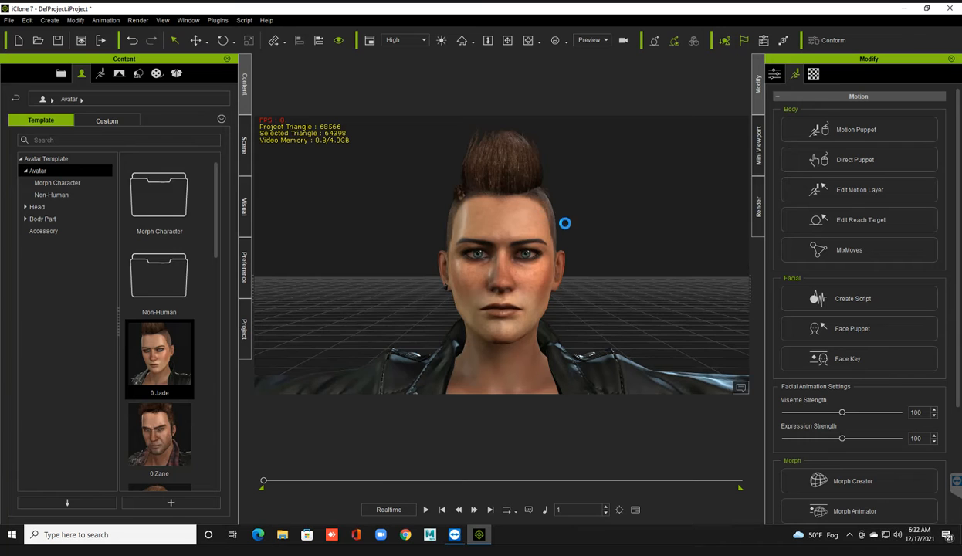
Try to create a facial script for the avatar with a recorded voice as the source.
left_click(841, 304)
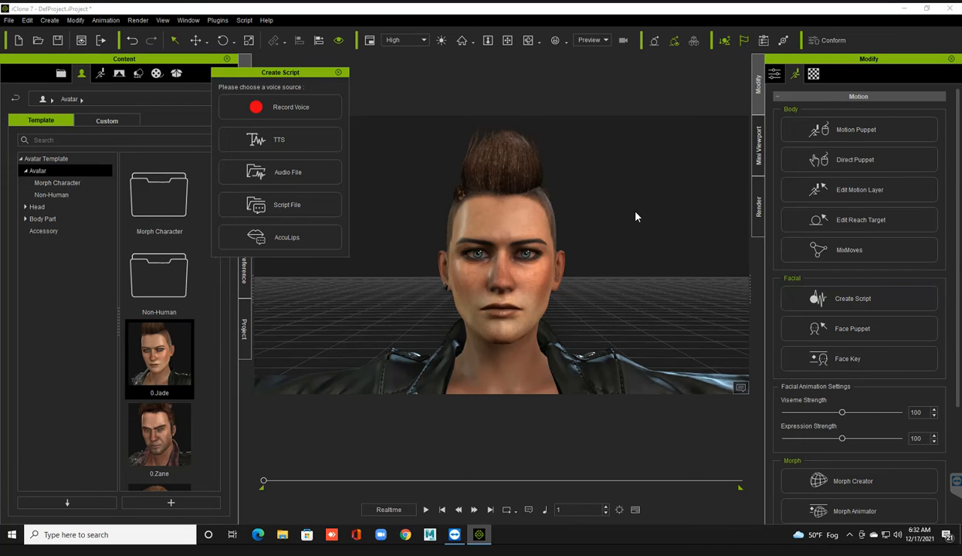
left_click_drag(278, 71, 843, 88)
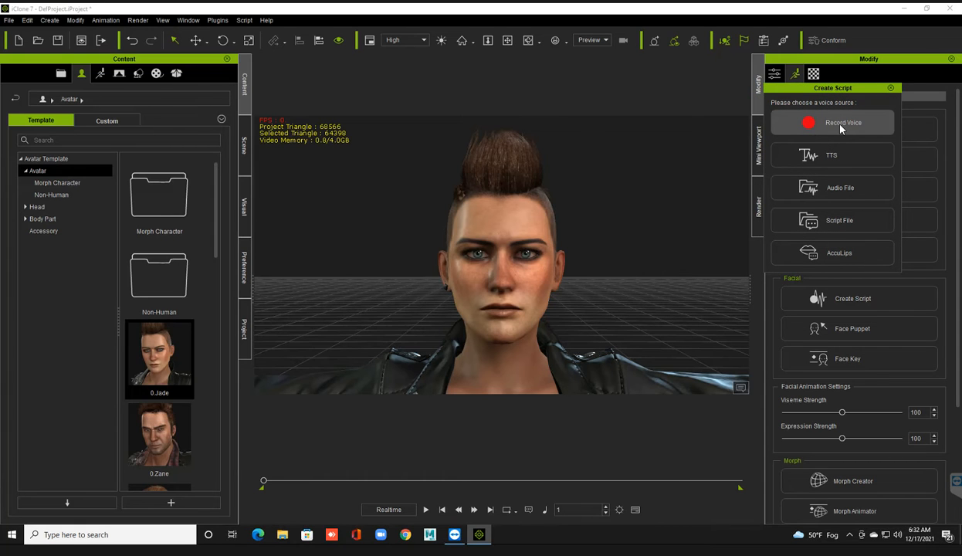
left_click(841, 125)
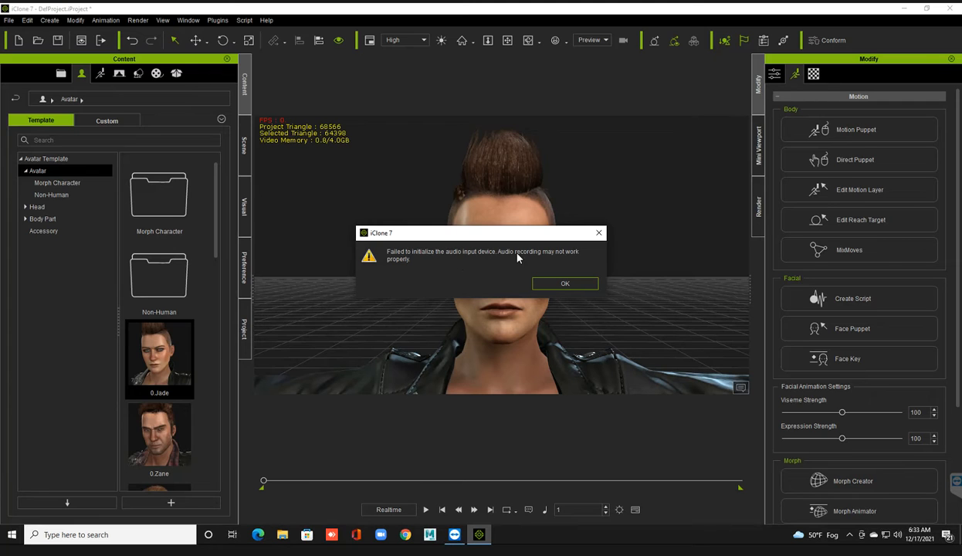
left_click(559, 283)
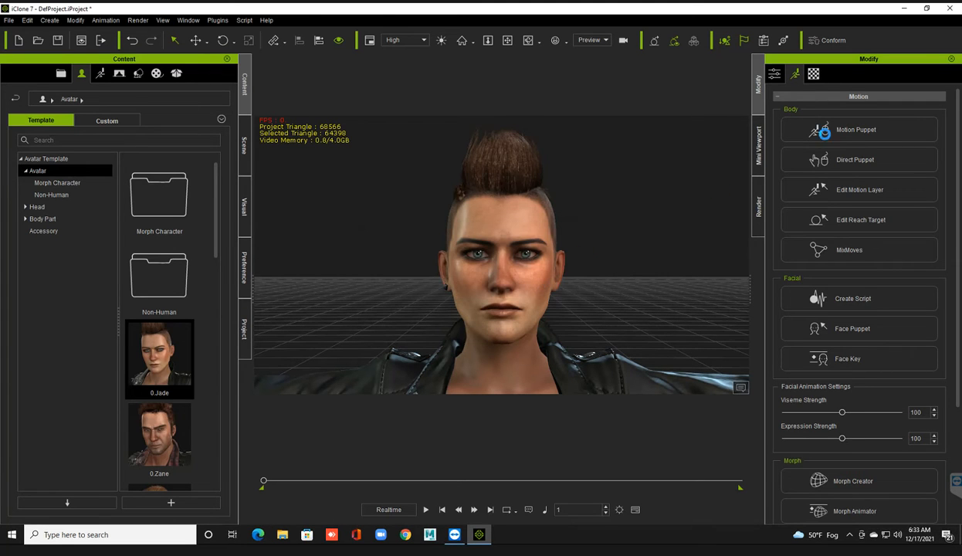
left_click(835, 298)
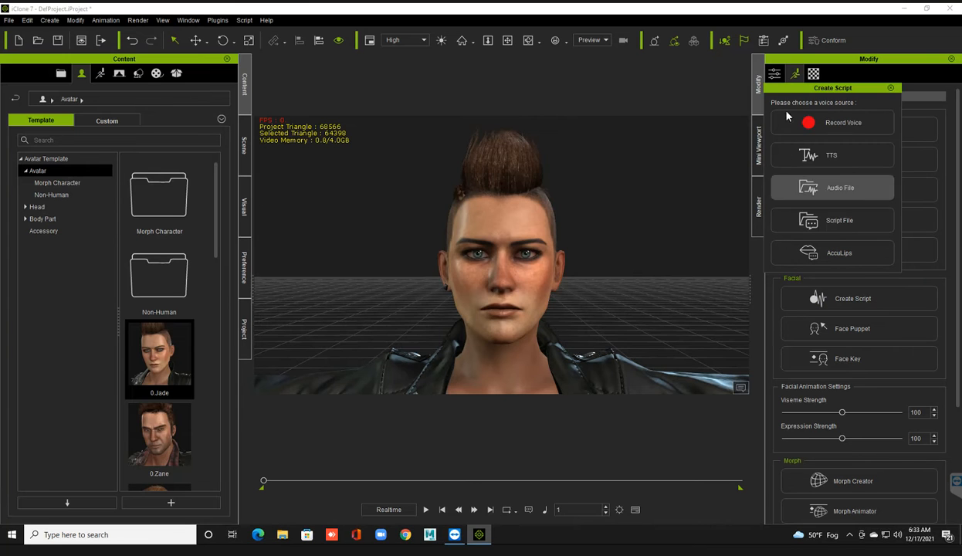
left_click_drag(802, 86, 803, 85)
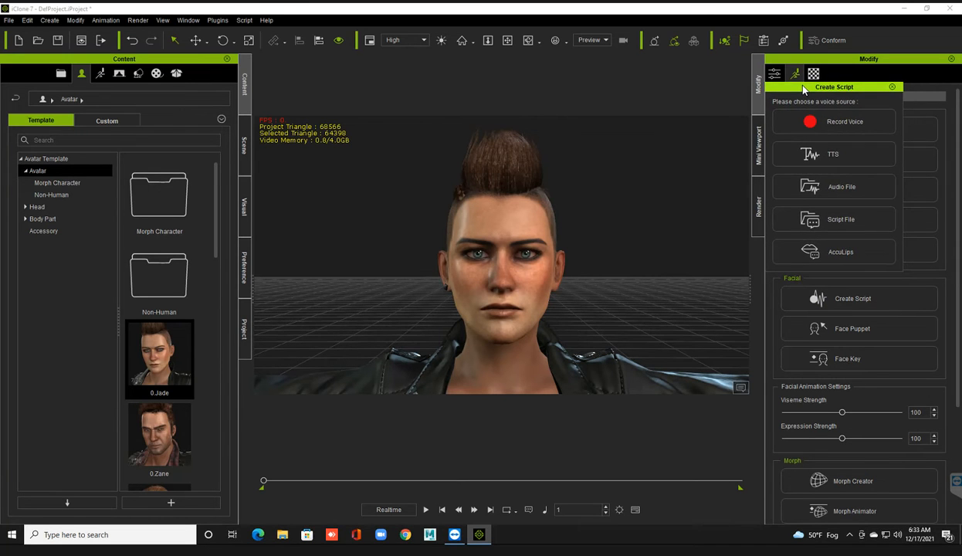
left_click(818, 128)
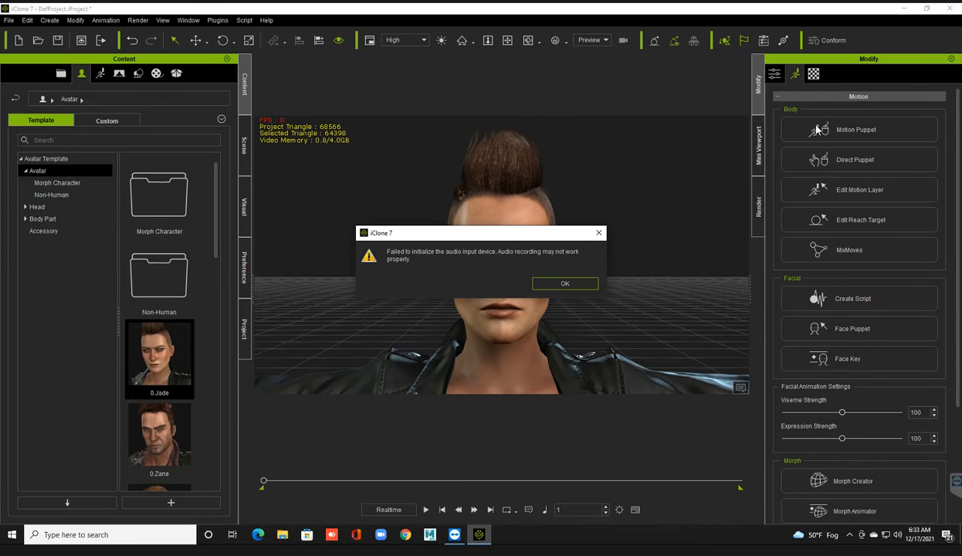
left_click(565, 284)
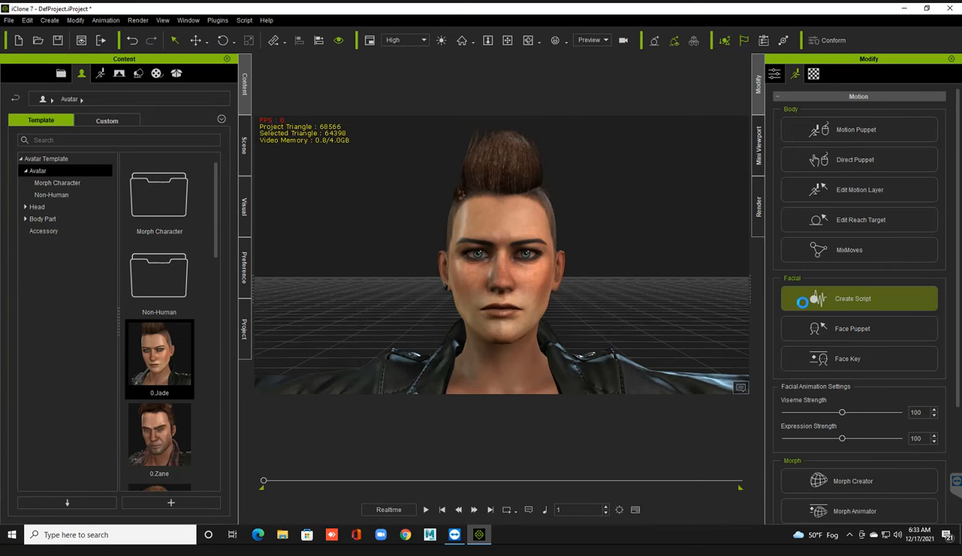
Start a facial script from text-to-speech and enter the text "Hello Good Morning".
left_click(802, 302)
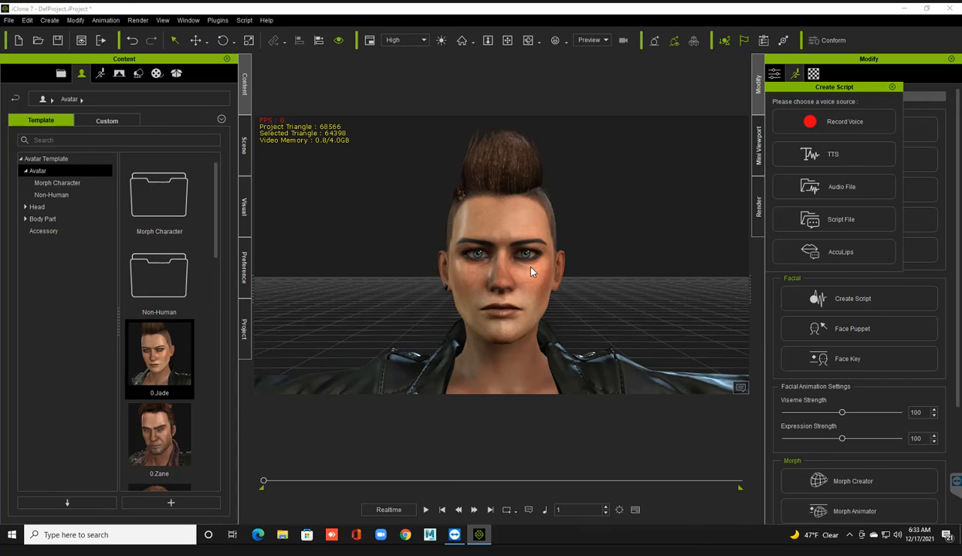
left_click(835, 156)
left_click_drag(433, 143, 666, 123)
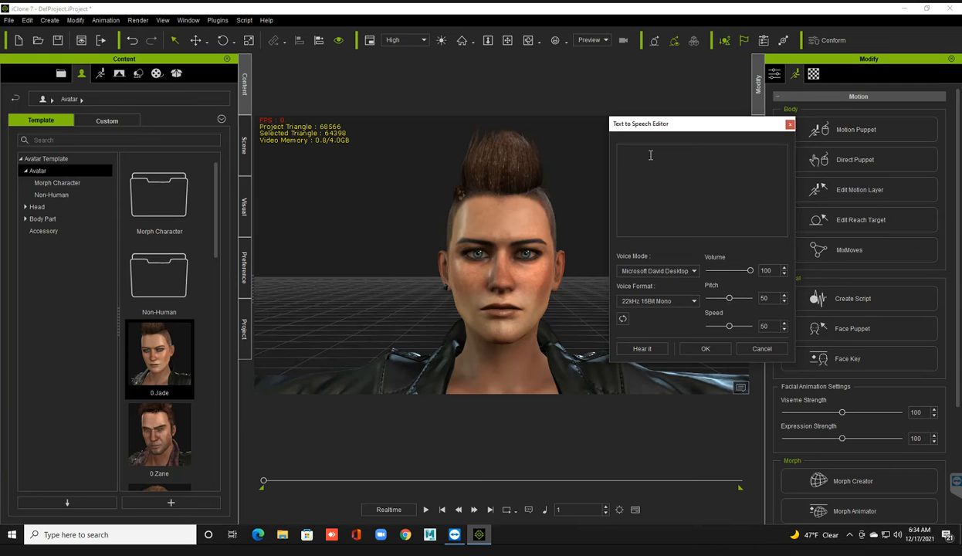
type("Hello GoodMorning")
left_click(650, 152)
Use the Microsoft David Desktop voice at 22kHz 16Bit Mono with speed 3, and preview the speech.
left_click(641, 272)
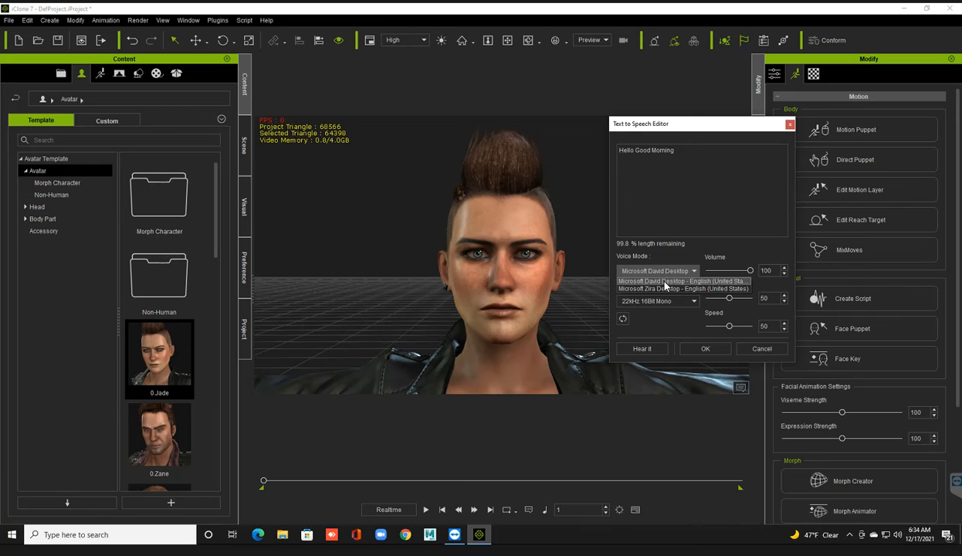
left_click(667, 282)
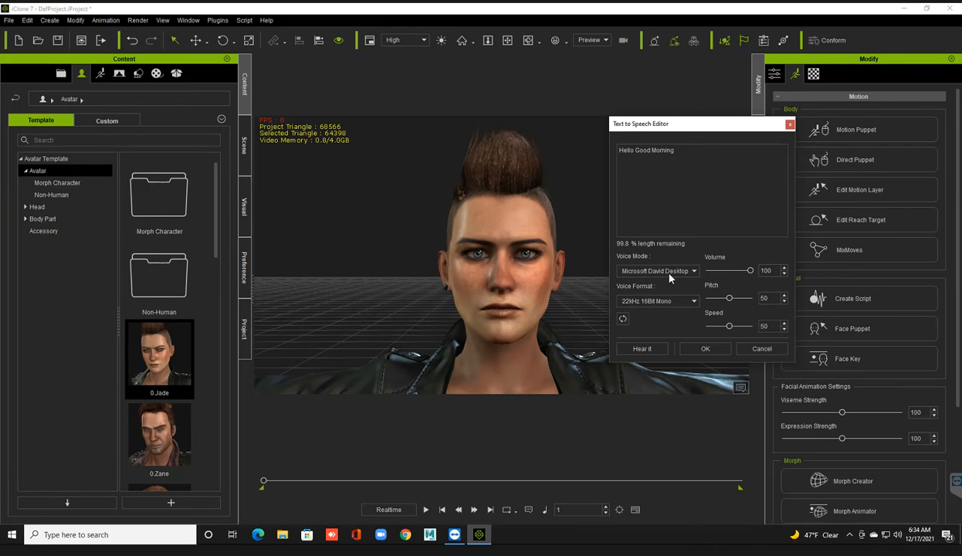
left_click(741, 271)
left_click(753, 271)
left_click_drag(730, 300, 712, 325)
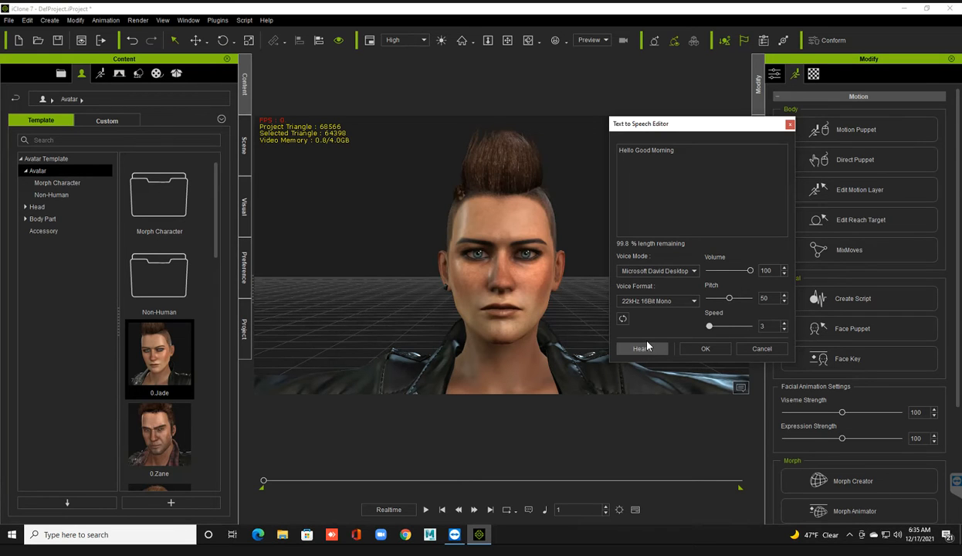
left_click(637, 300)
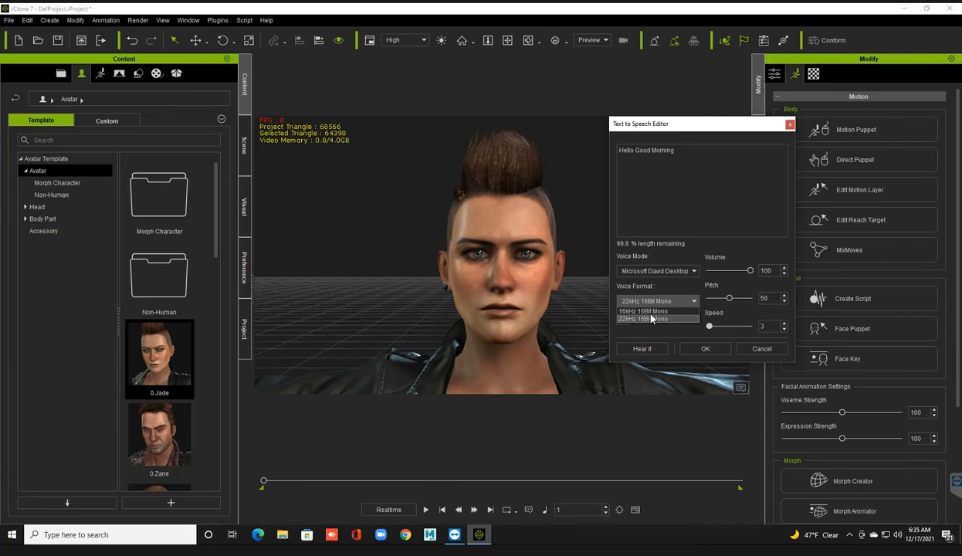
left_click(650, 321)
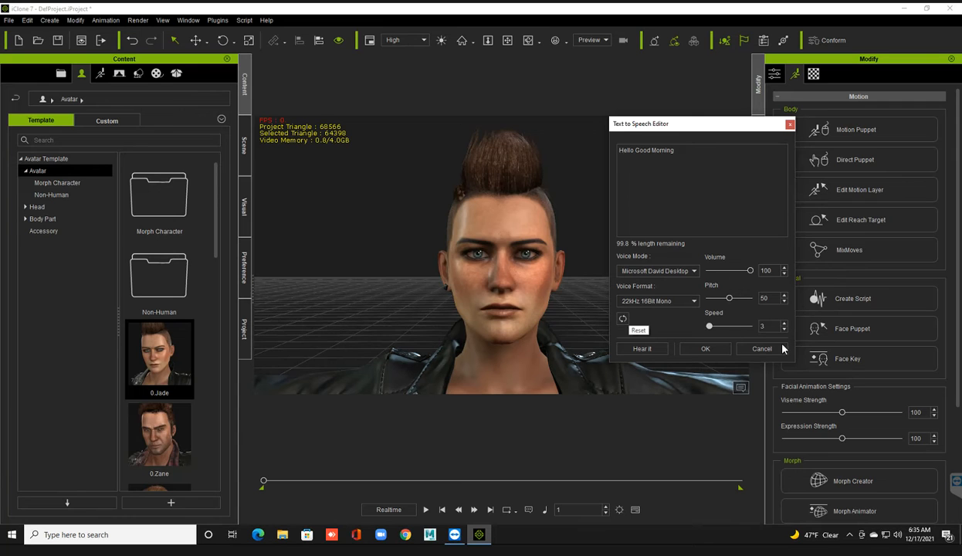
left_click(644, 349)
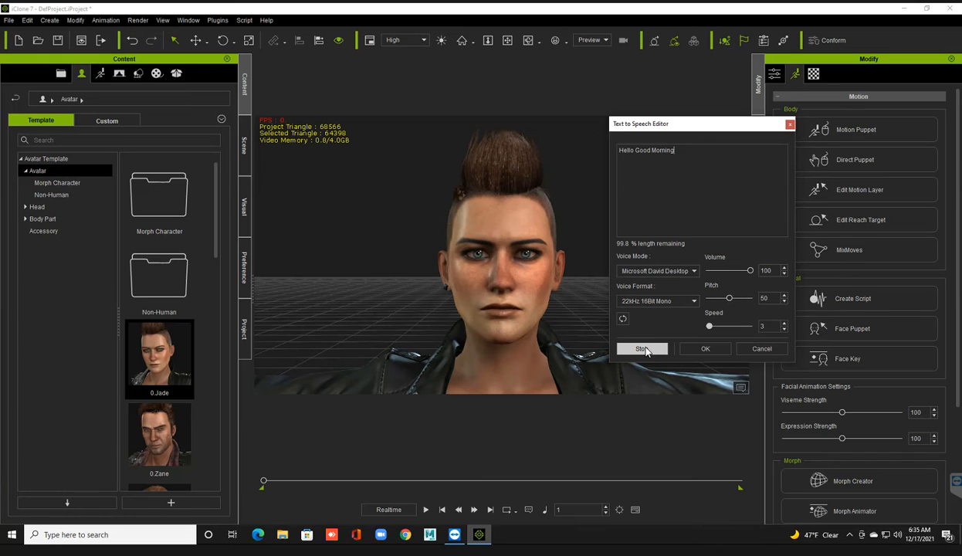
Switch to the Microsoft Zira Desktop voice, set volume to 32 and speed to 9, preview the speech, and apply it to the avatar.
left_click(659, 272)
left_click(658, 289)
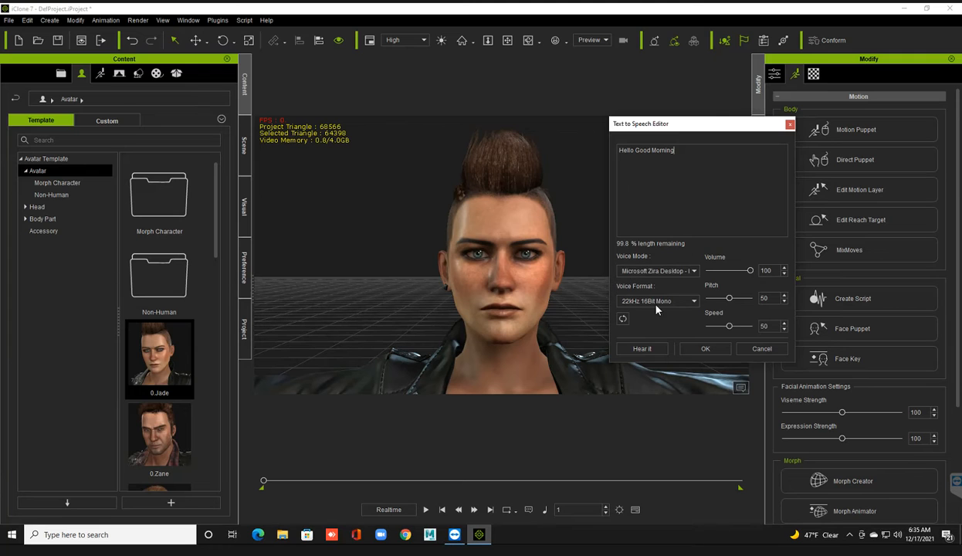
left_click_drag(730, 325, 716, 328)
left_click(659, 353)
left_click(654, 348)
left_click(656, 349)
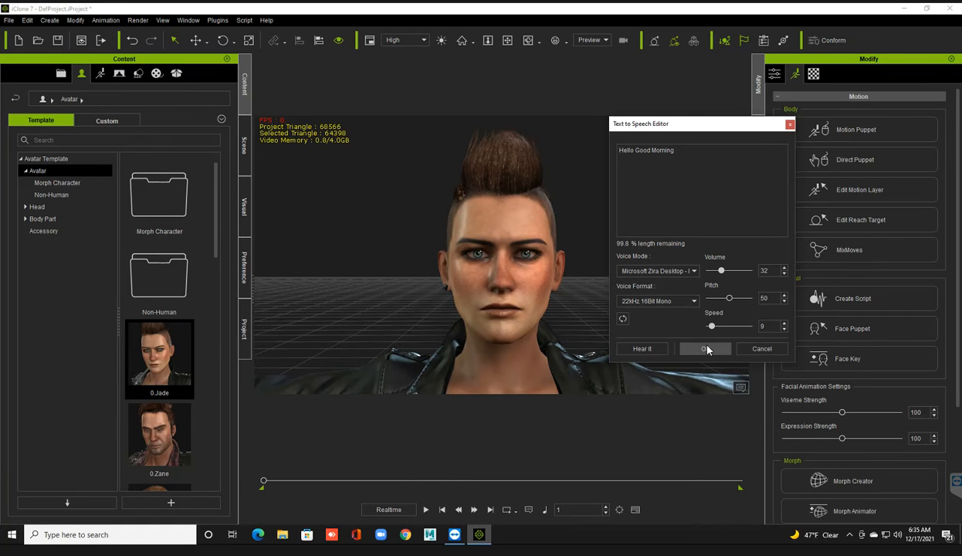
left_click(705, 349)
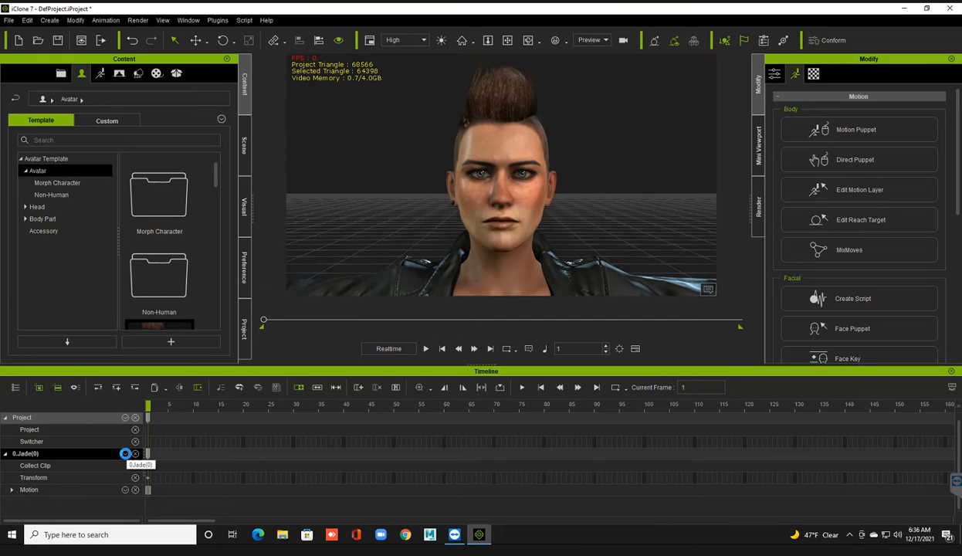
Show the Expression track for 0.Jade(0) in the timeline, leaving the Visible track hidden.
left_click(125, 454)
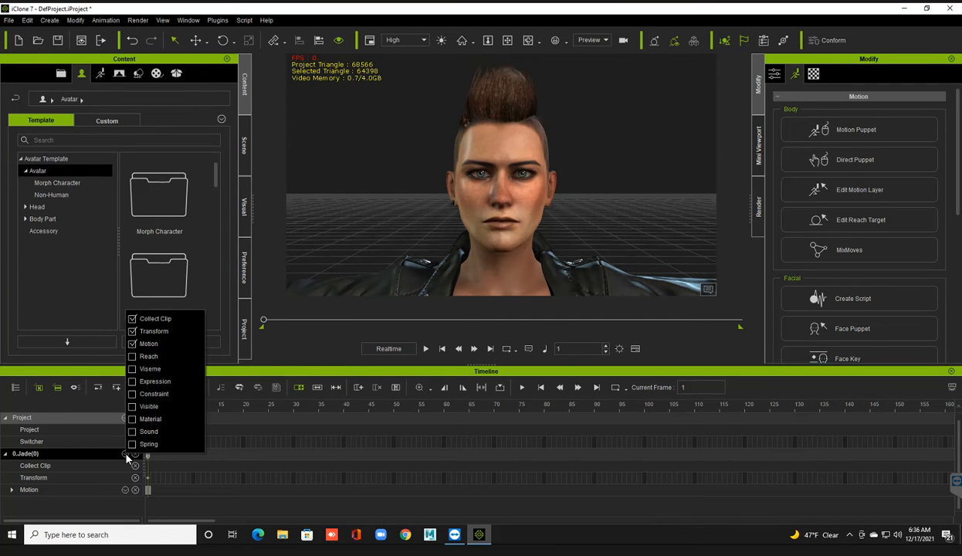
left_click(132, 407)
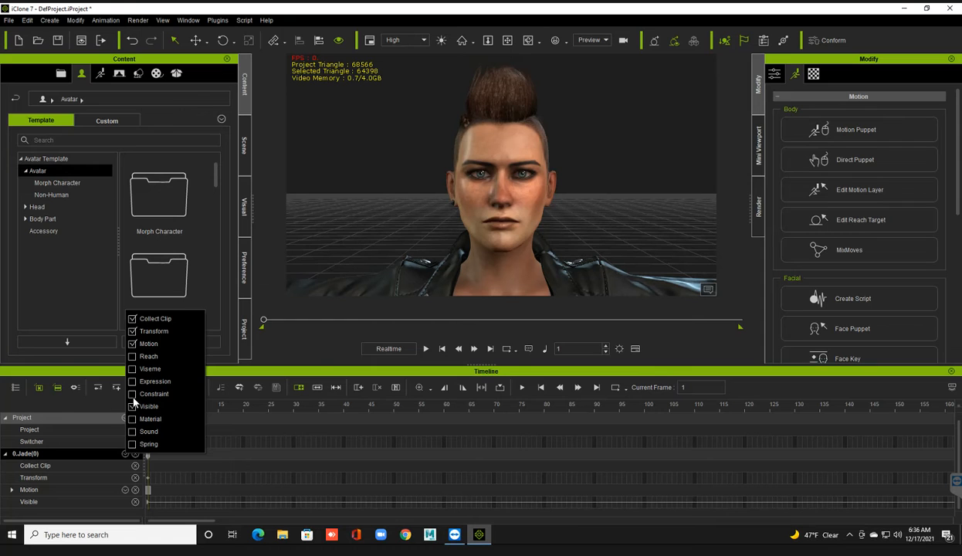
left_click(132, 406)
left_click(132, 382)
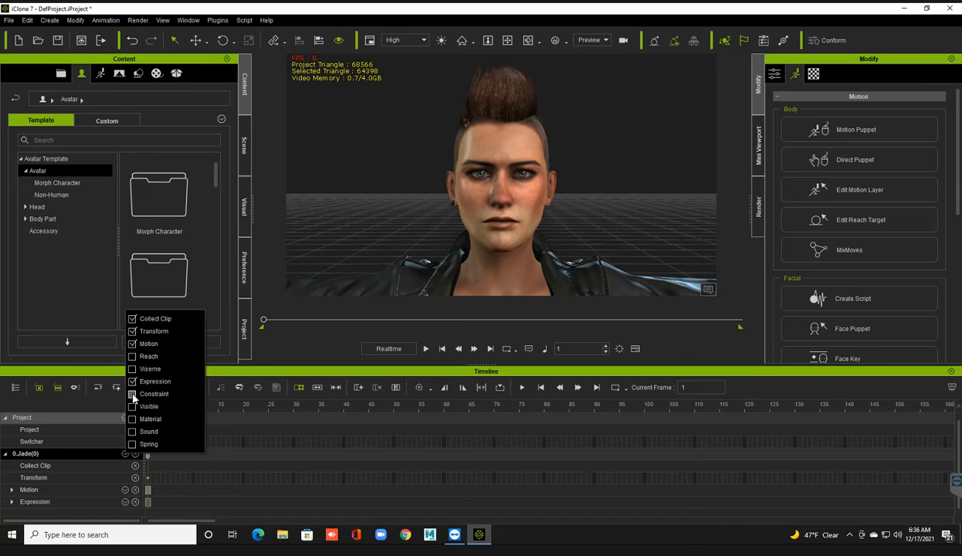
Show the Viseme track for 0.Jade(0) in the timeline and hide the Expression track.
left_click(132, 431)
left_click(132, 432)
left_click(146, 371)
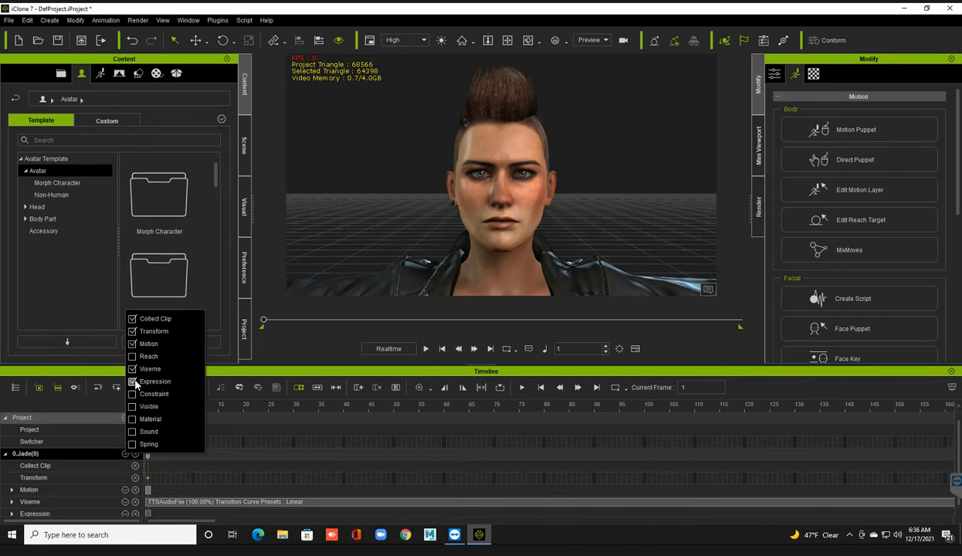
left_click(134, 381)
left_click(287, 469)
Fit more frames in the timeline and set the playback range's end at frame 247, where the TTSAudioFile clip ends.
left_click(289, 407)
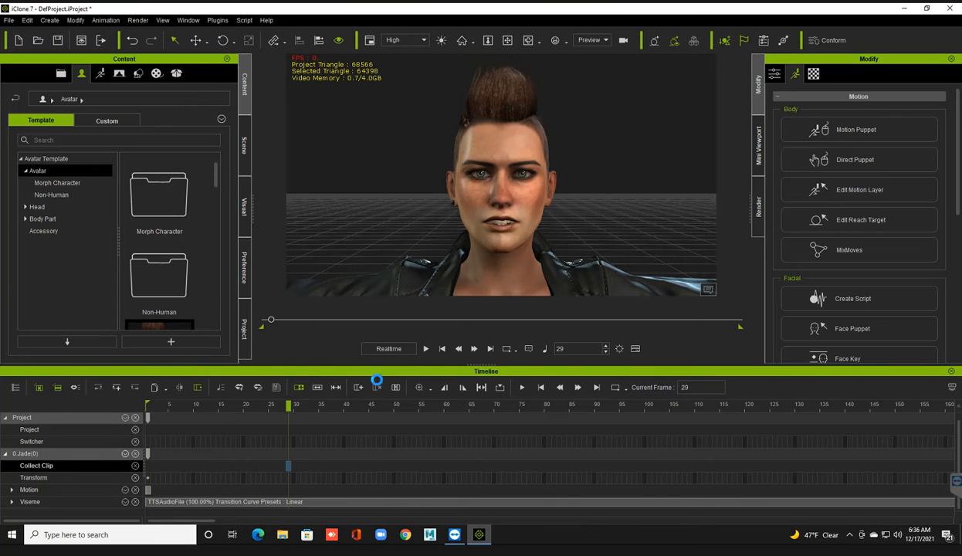
left_click(540, 386)
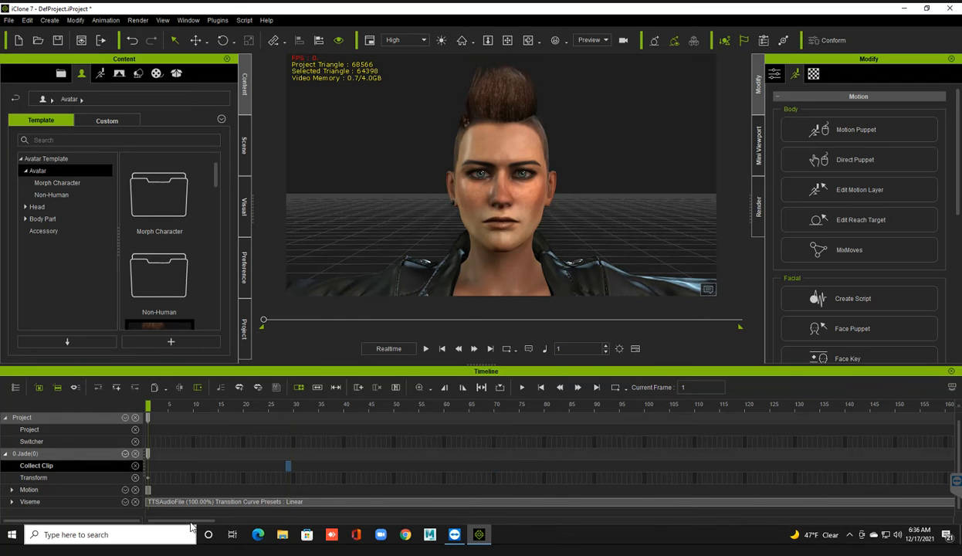
mouse_move(191, 521)
left_mouse_down()
mouse_move(272, 524)
mouse_move(125, 519)
left_mouse_up()
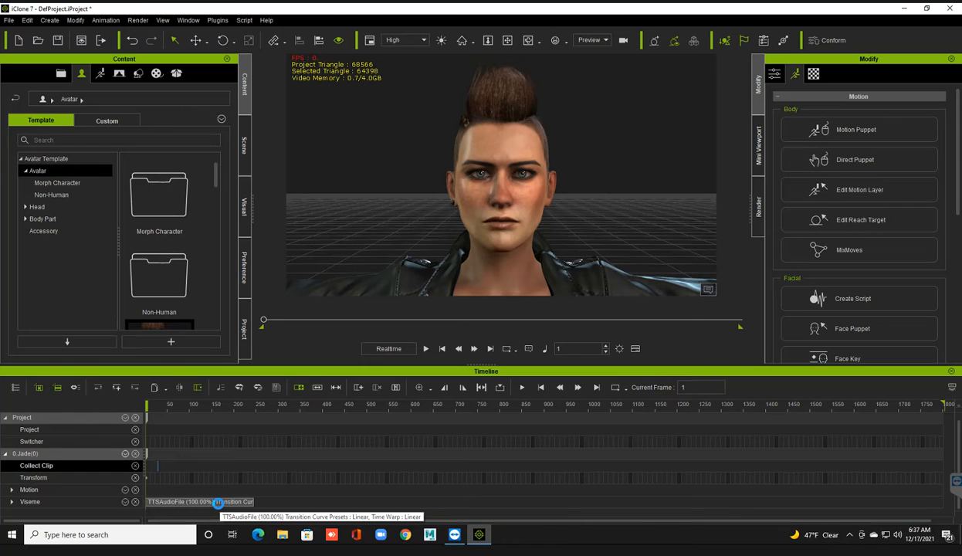
left_click(218, 502)
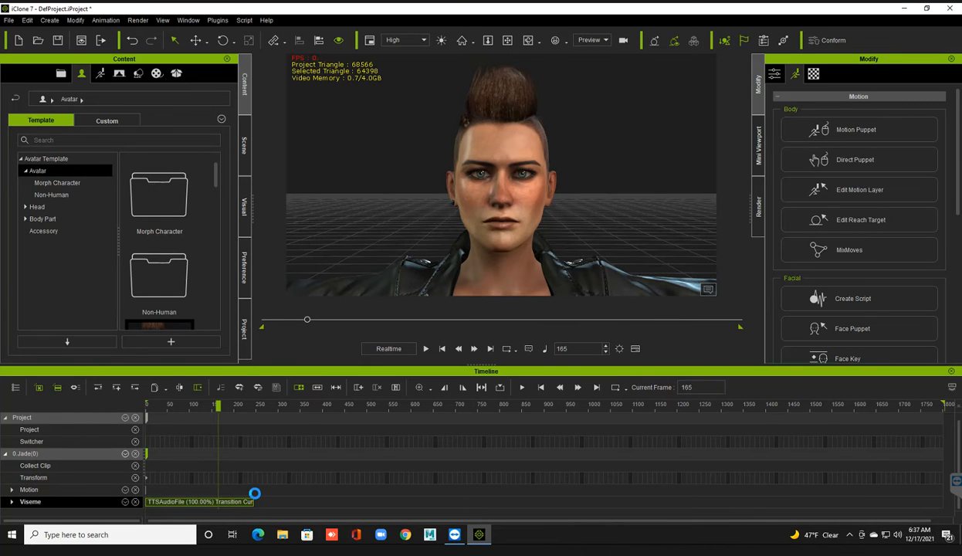
left_click(254, 493)
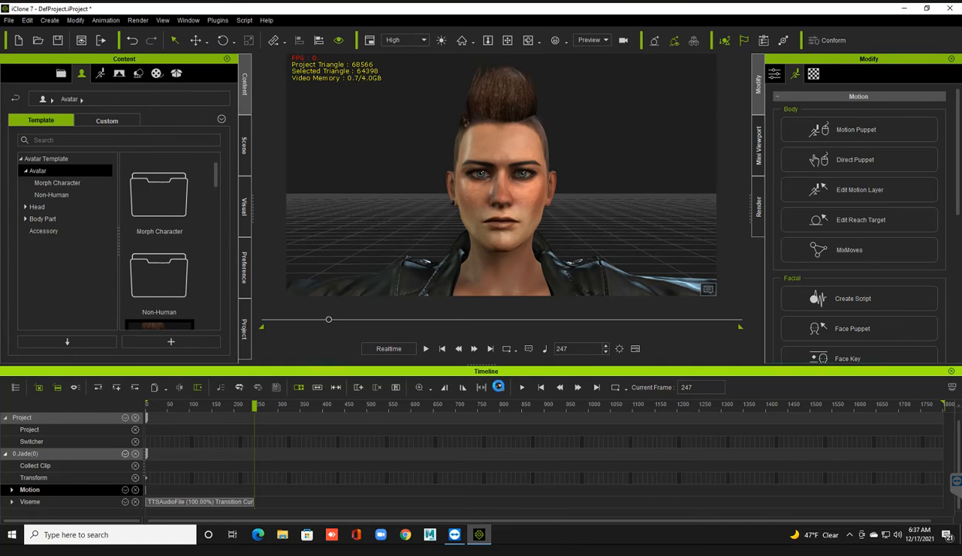
left_click(459, 387)
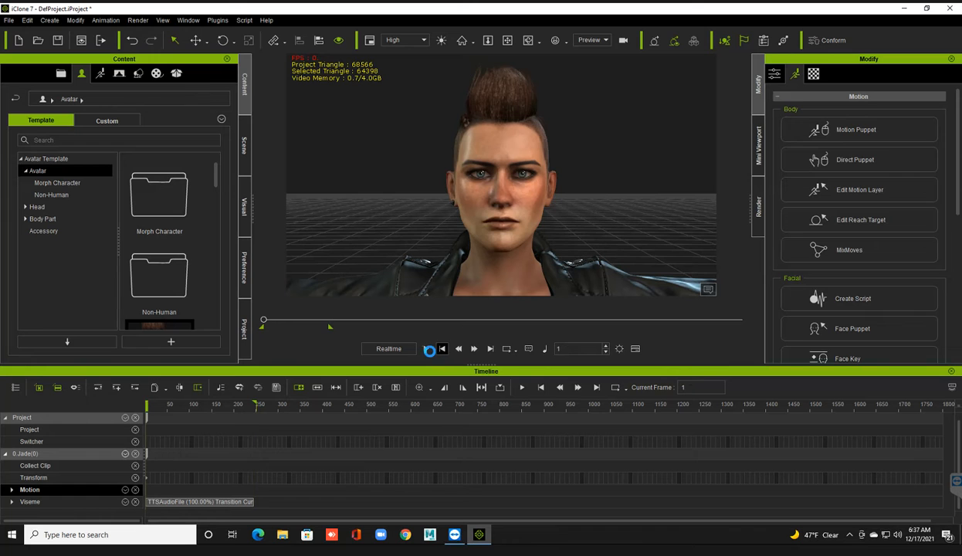
Play the avatar's text-to-speech lip-sync twice to check it, and return to the first frame.
left_click(426, 348)
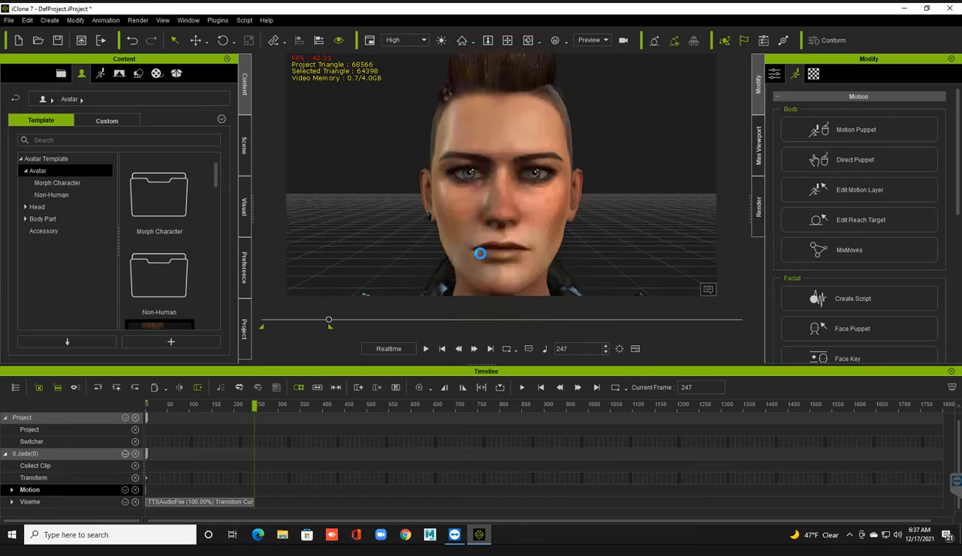
left_click(425, 348)
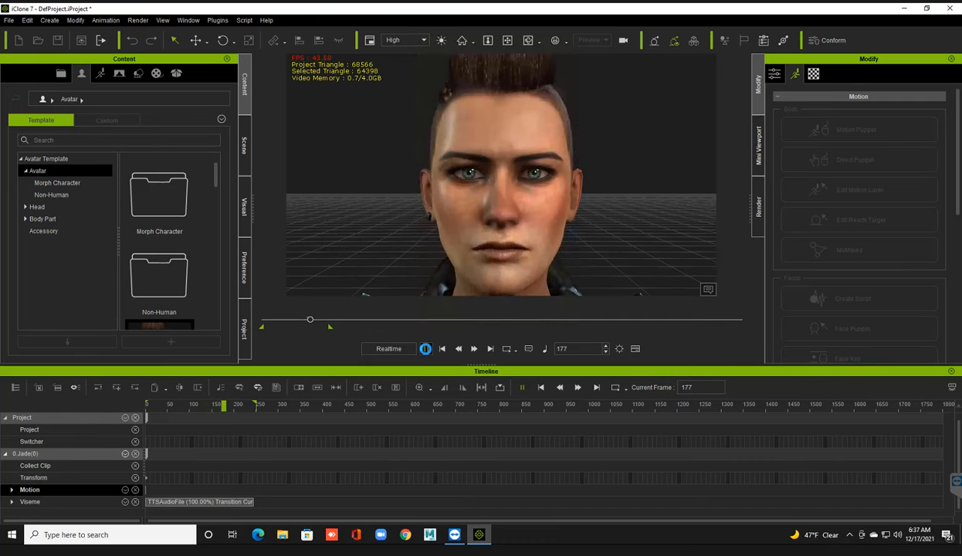
left_click(440, 348)
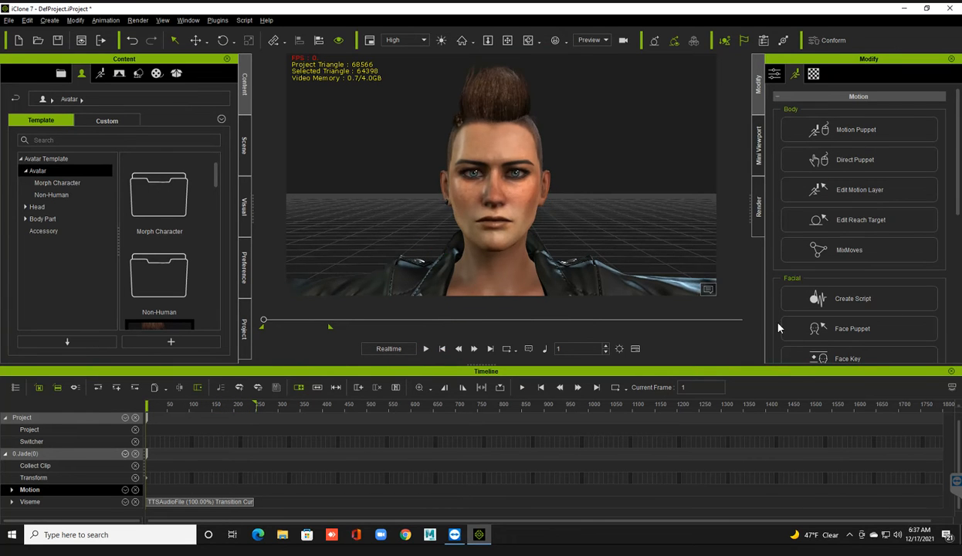
left_click(525, 171)
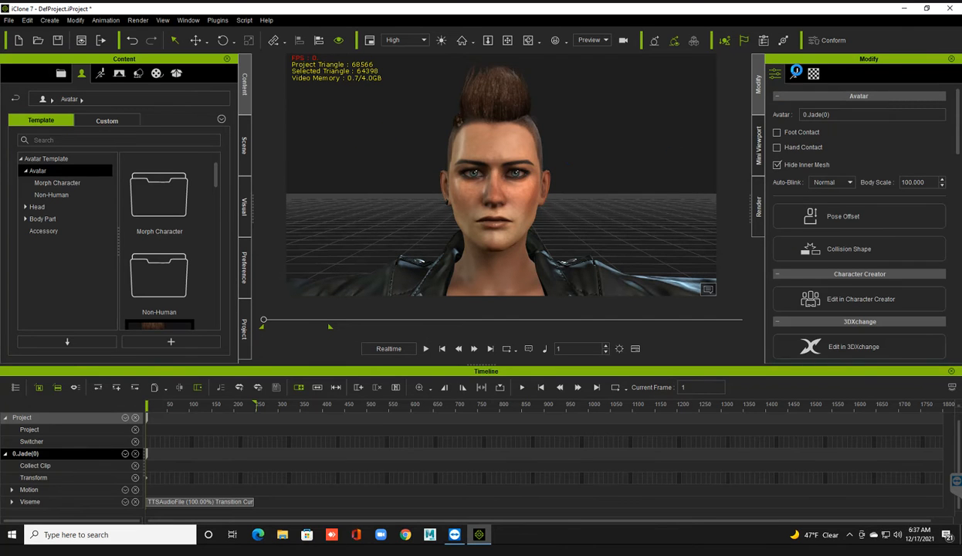
left_click(796, 72)
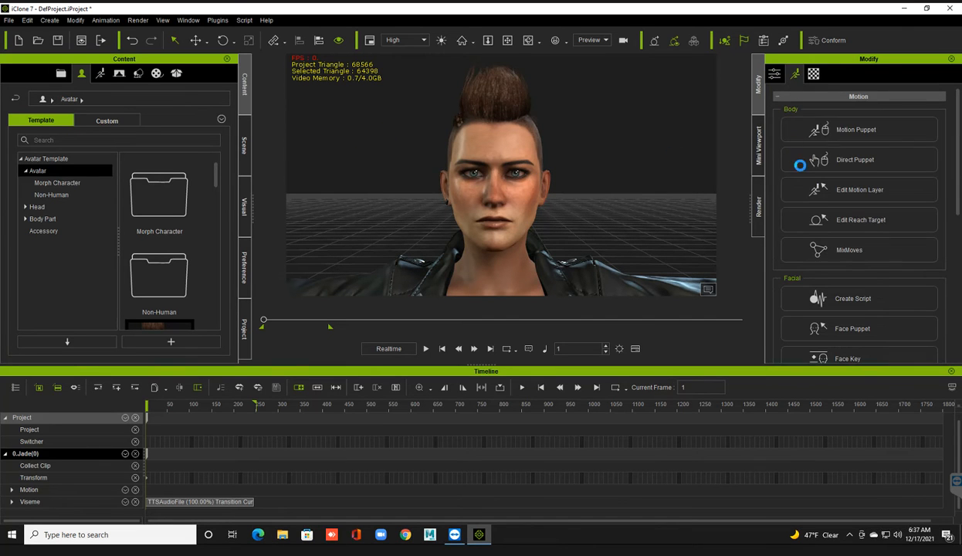
left_click(818, 298)
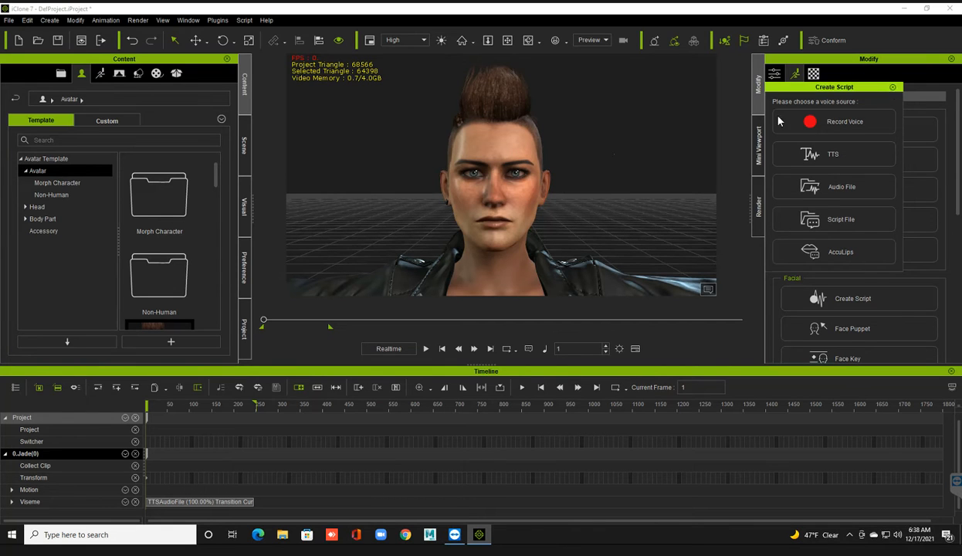
Remove the avatar's object animation and extend the playback range back to the end of the timeline.
right_click(487, 176)
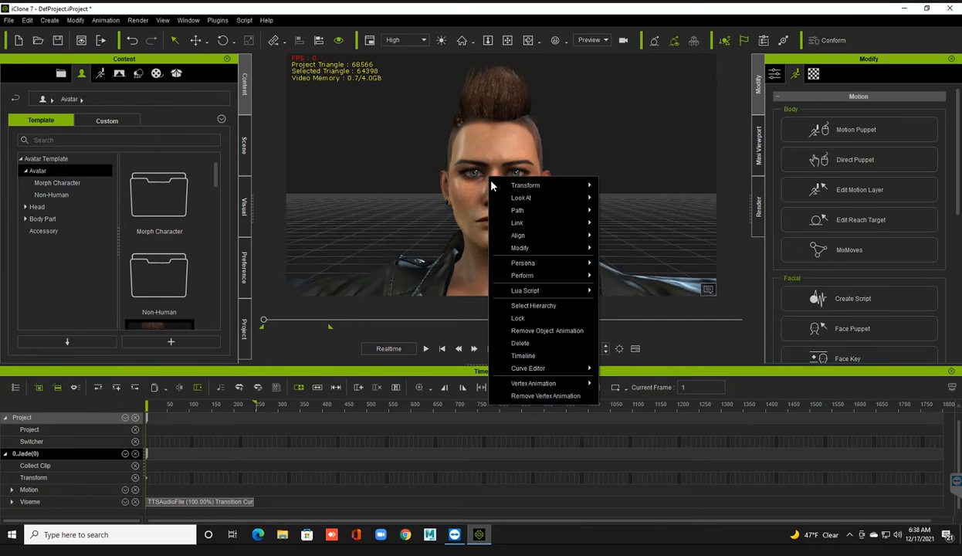
left_click(528, 332)
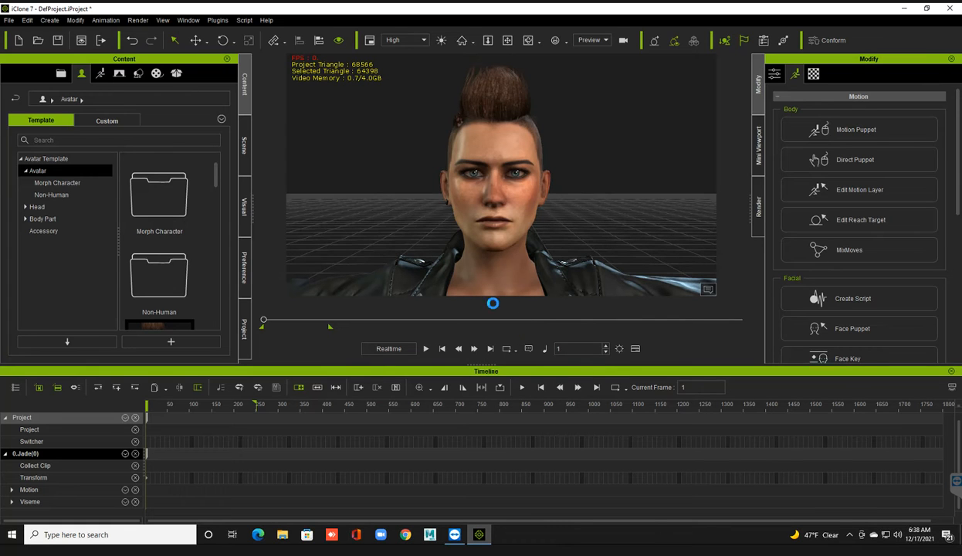
left_click_drag(329, 326, 397, 326)
left_click(820, 299)
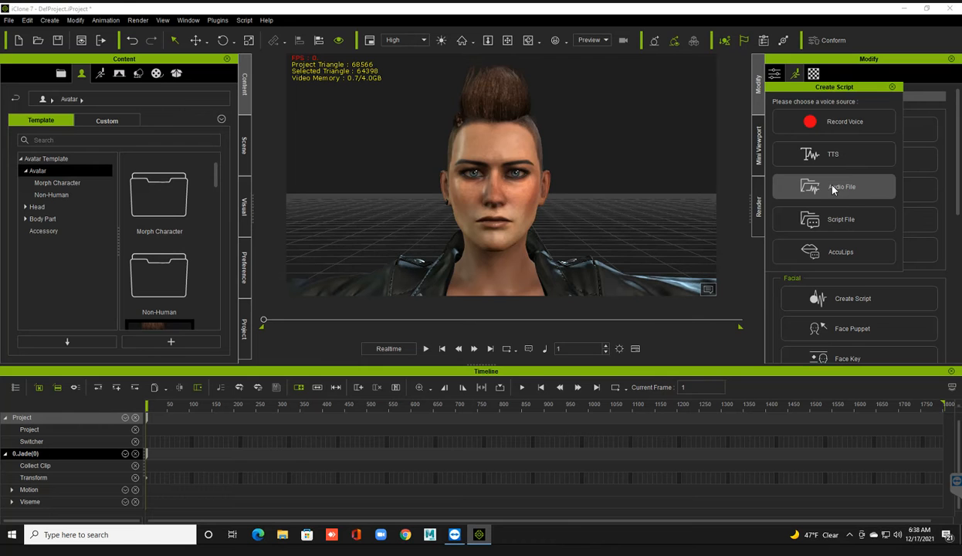
left_click(833, 190)
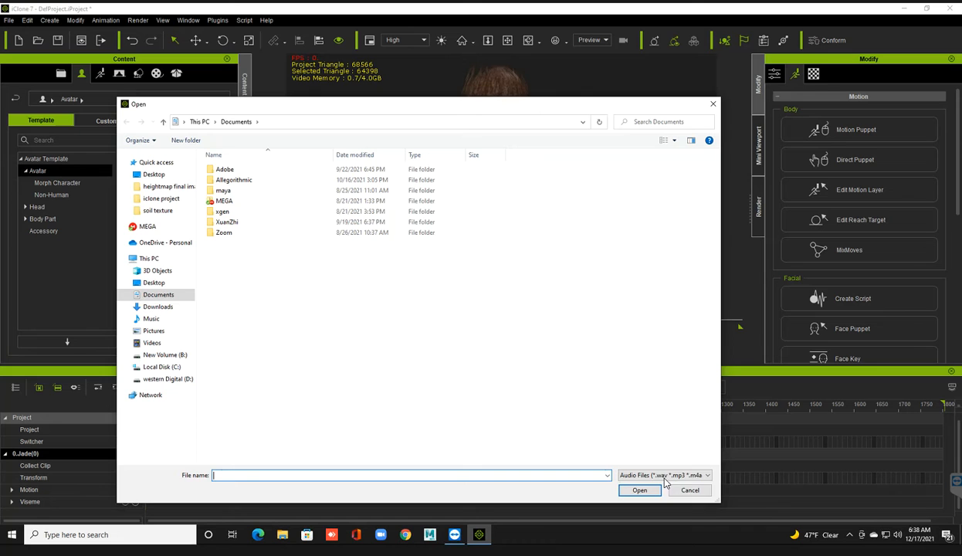
left_click(690, 490)
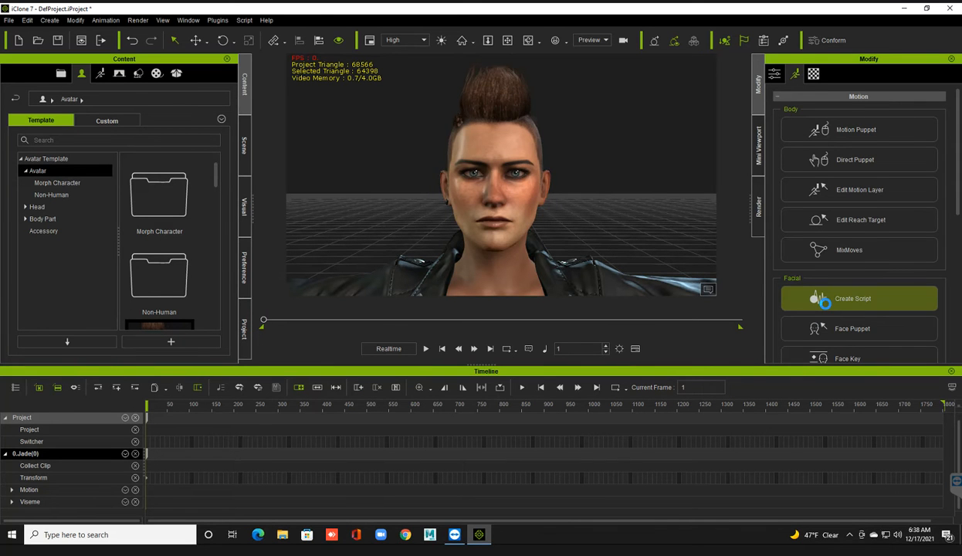
Create a facial script from the script file NoNoNo.cts in the Female folder of the CTS templates.
left_click(825, 303)
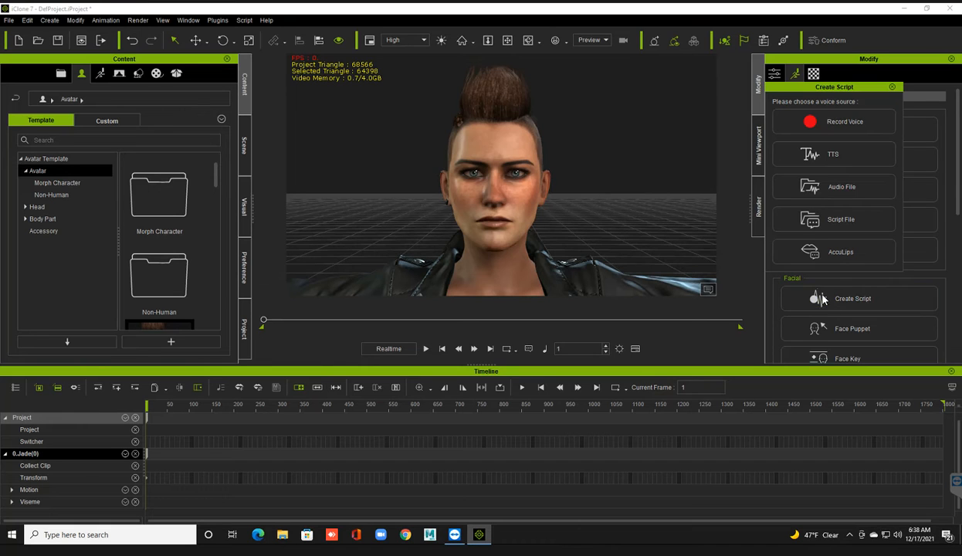
left_click(827, 217)
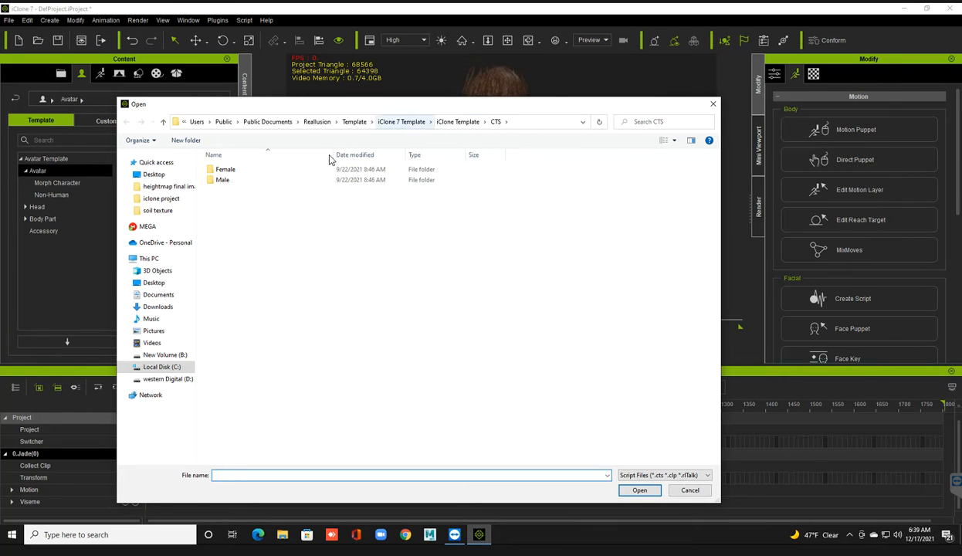
double_click(251, 170)
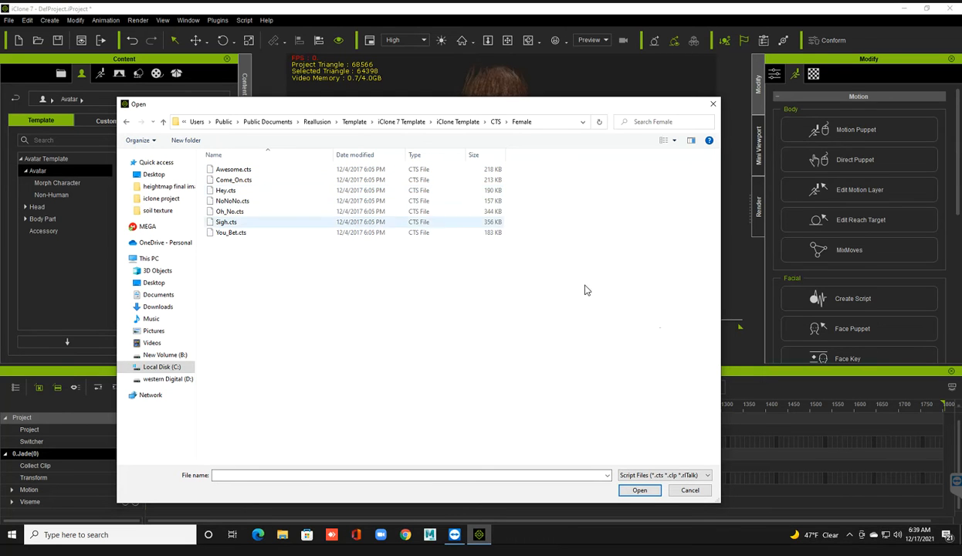
double_click(249, 203)
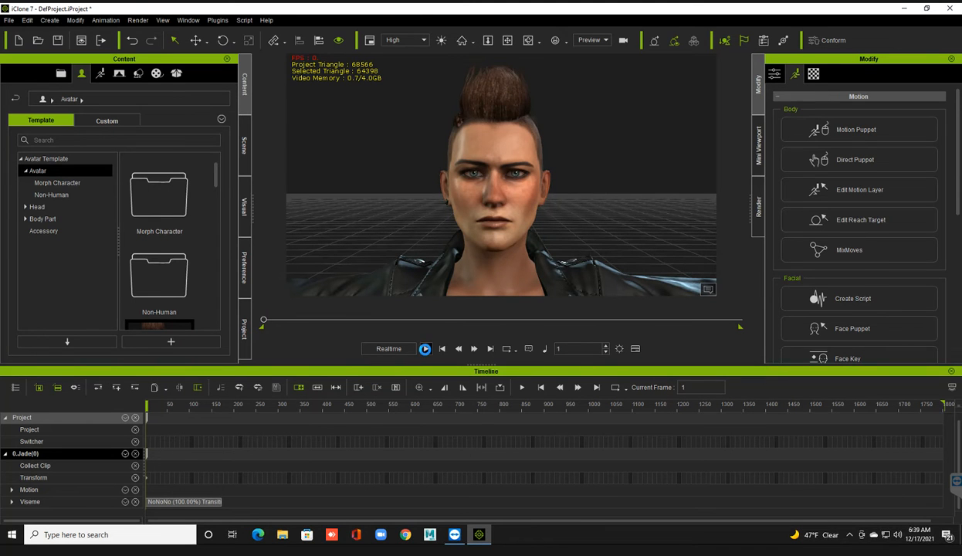
Preview the NoNoNo script from the first frame and remove the avatar's object animation.
left_click(425, 348)
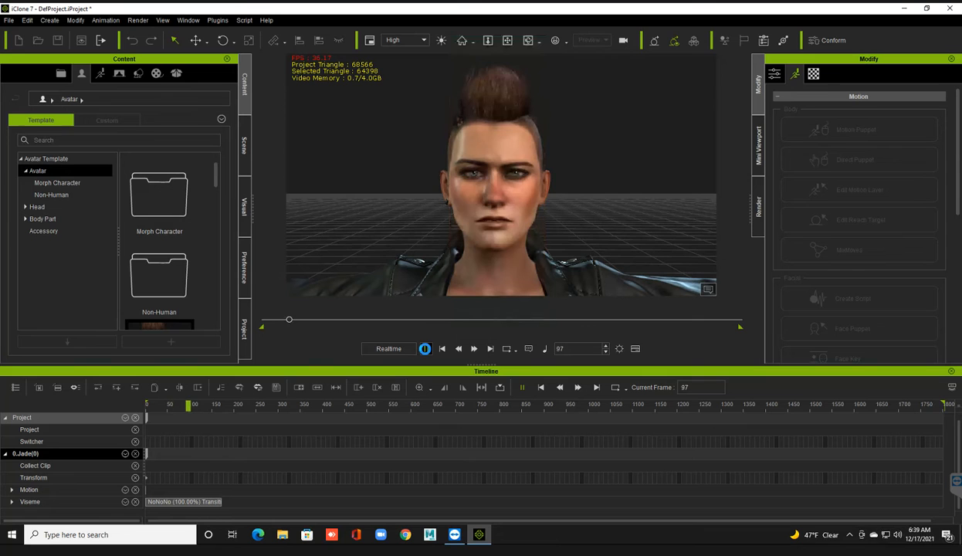
left_click(443, 349)
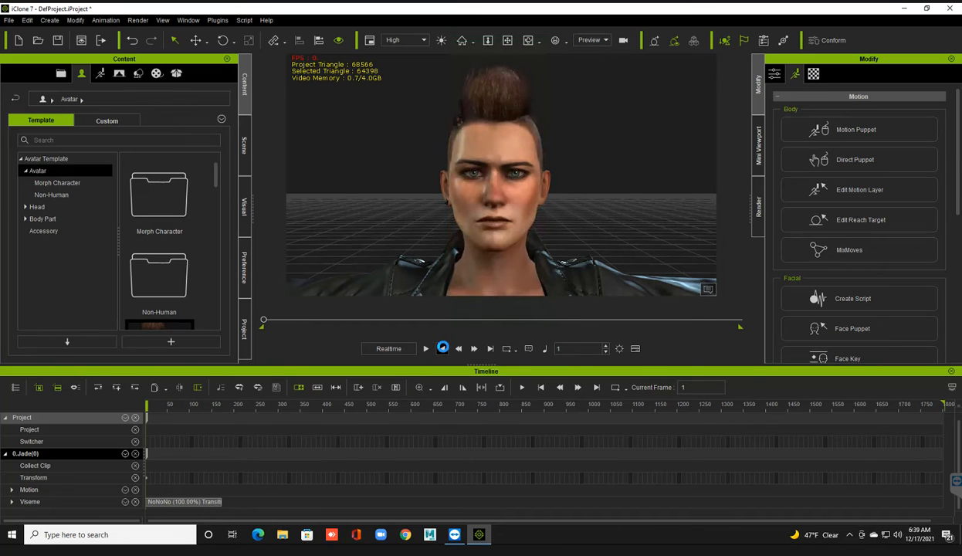
right_click(509, 239)
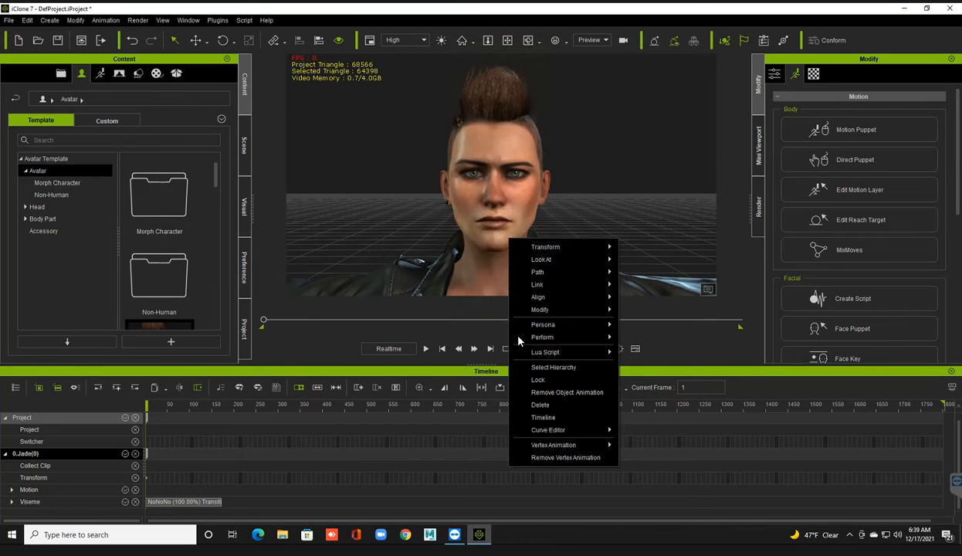
left_click(540, 392)
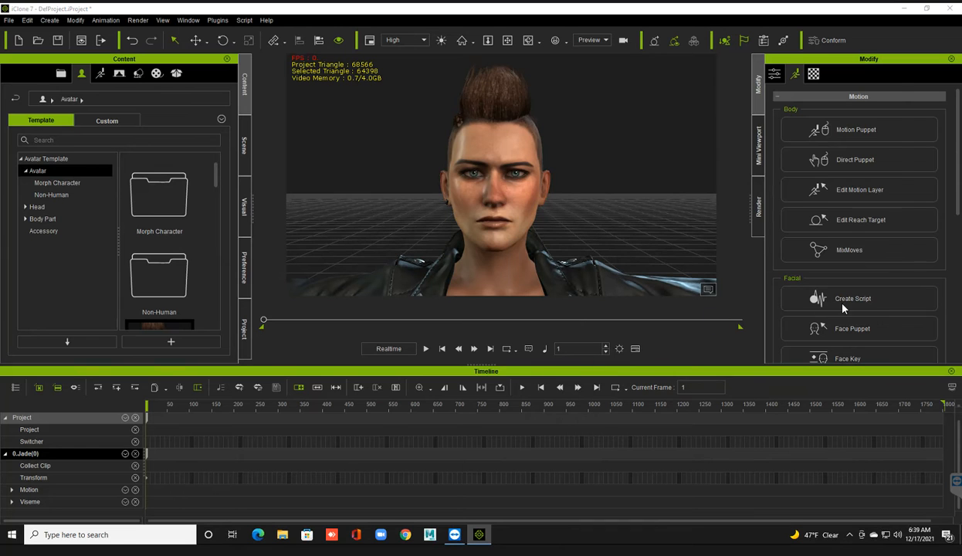
Start a facial script for 0.Jade(0) with AccuLips and reposition its window.
left_click(835, 304)
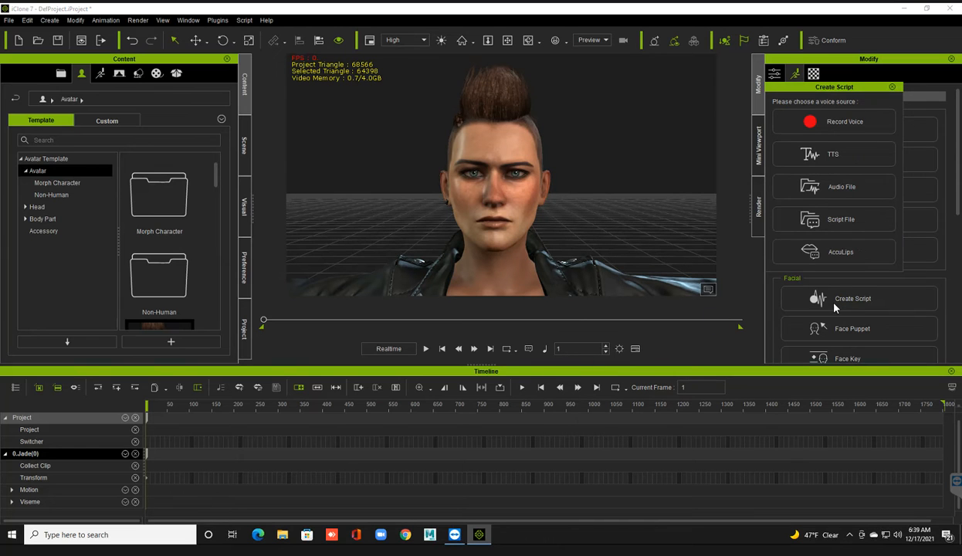
left_click(841, 253)
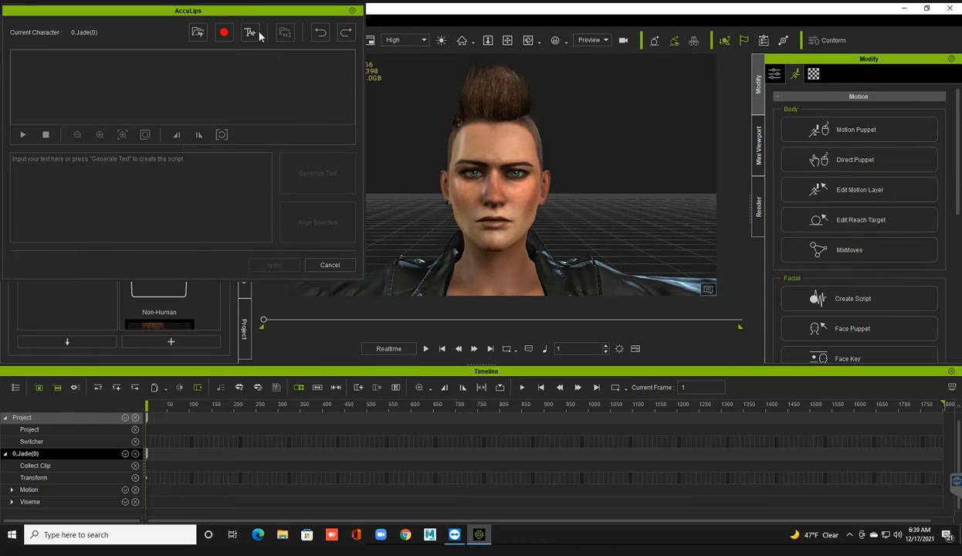
left_click(241, 14)
left_click_drag(244, 9, 257, 30)
left_click(211, 52)
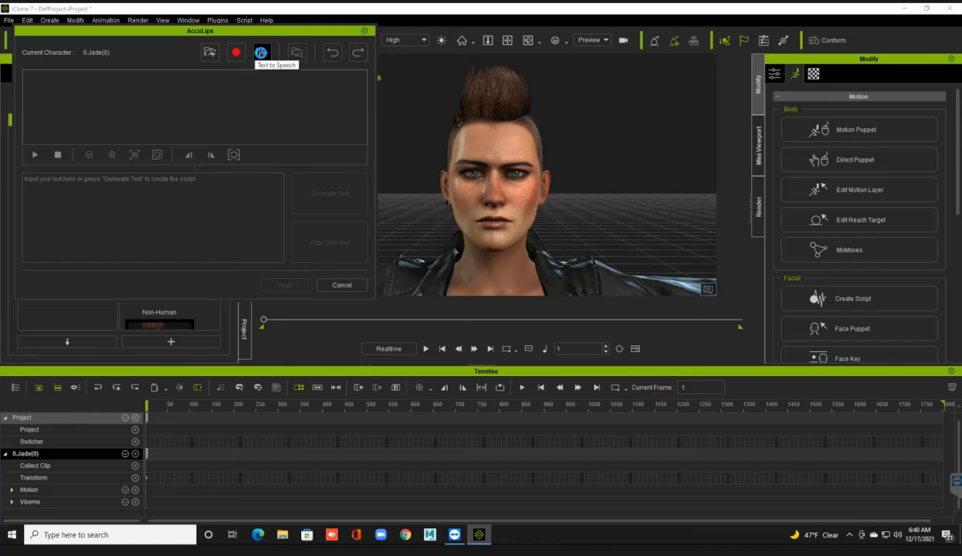
Generate an AccuLips text-to-speech voice from the text "hi My name is Jade" with the default Microsoft David Desktop voice settings.
left_click(261, 54)
left_click(217, 107)
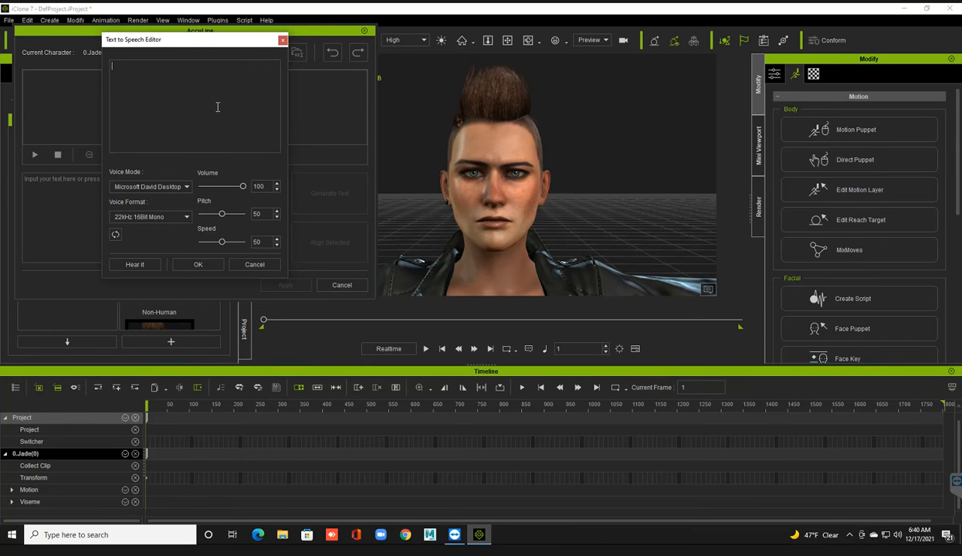
type("hii")
type(" Mu")
type(" name")
type(" is Jade")
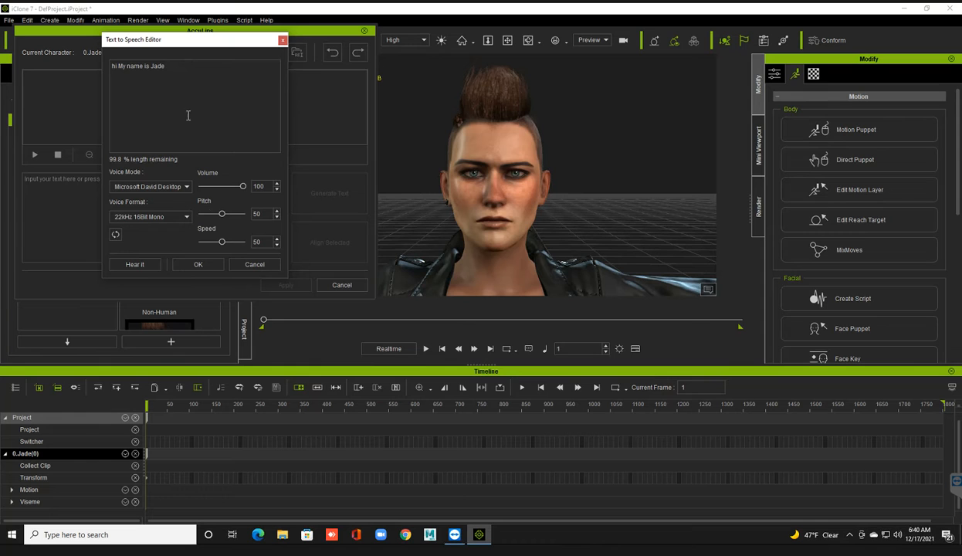
left_click(207, 264)
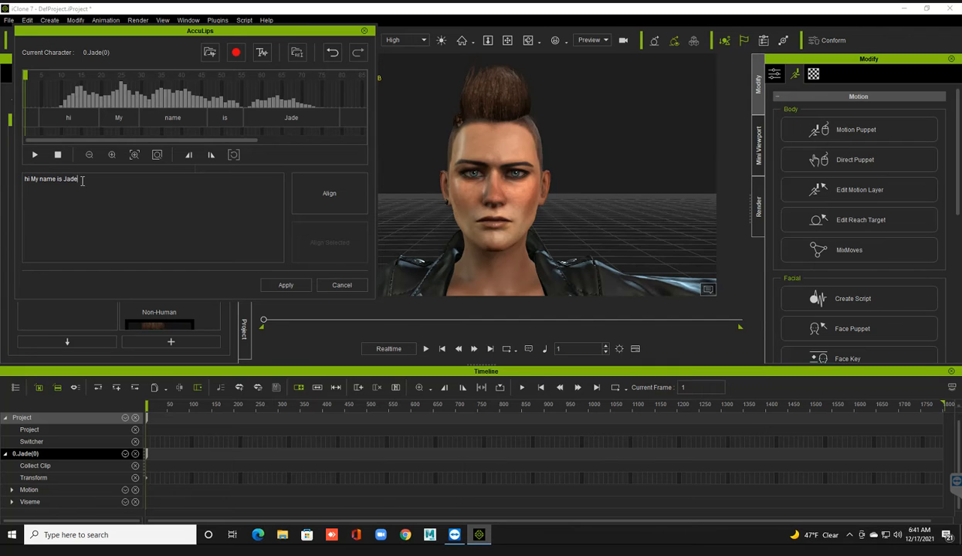
Check the "name is Jade" part of the AccuLips script and align the text "hi My name is Jade" with the audio.
left_click_drag(41, 179, 79, 179)
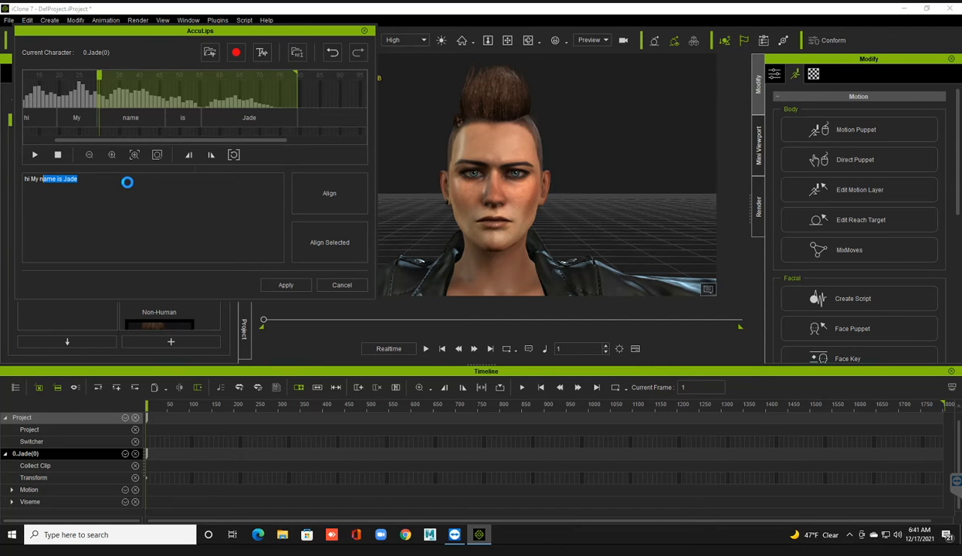
left_click(103, 179)
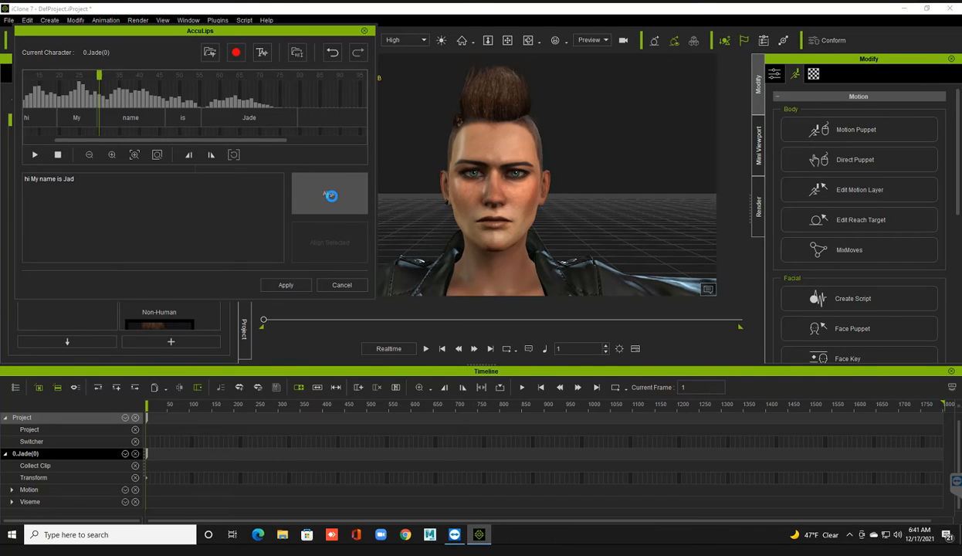
left_click(322, 198)
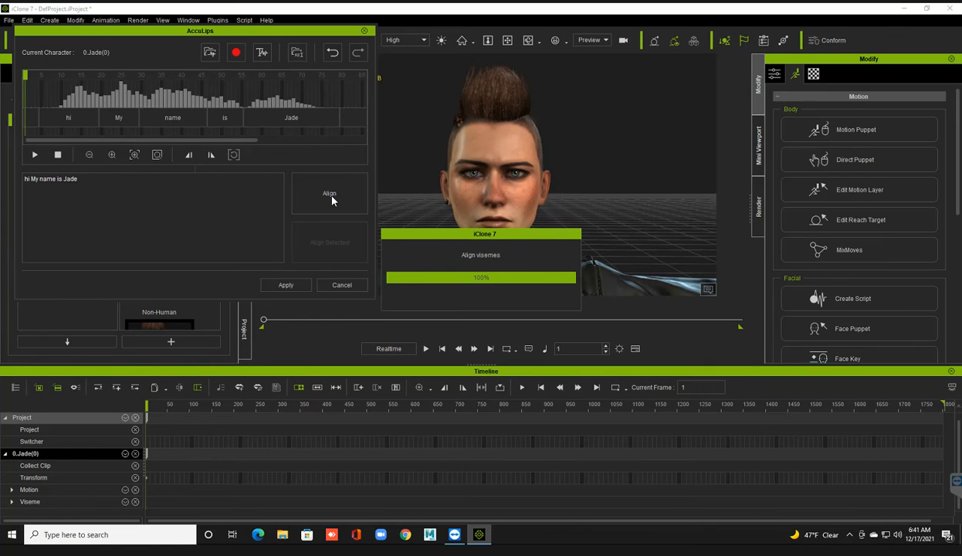
Apply the aligned AccuLips script to the avatar and play back the resulting lip-sync animation.
left_click(279, 285)
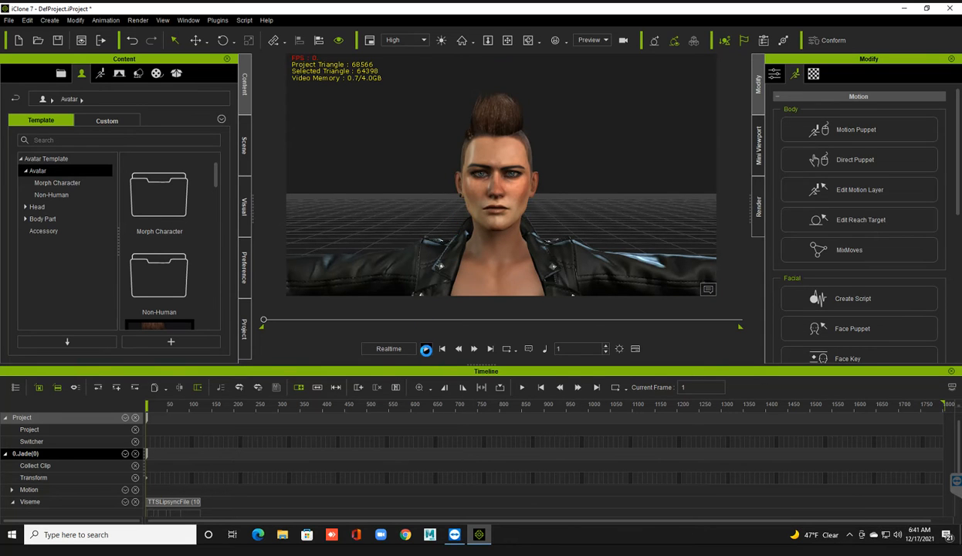
left_click(425, 348)
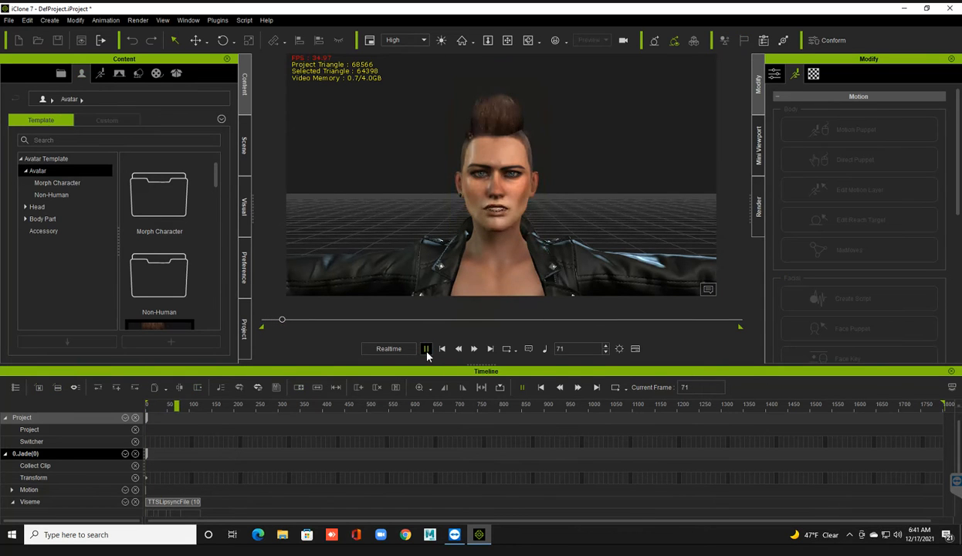
left_click(427, 348)
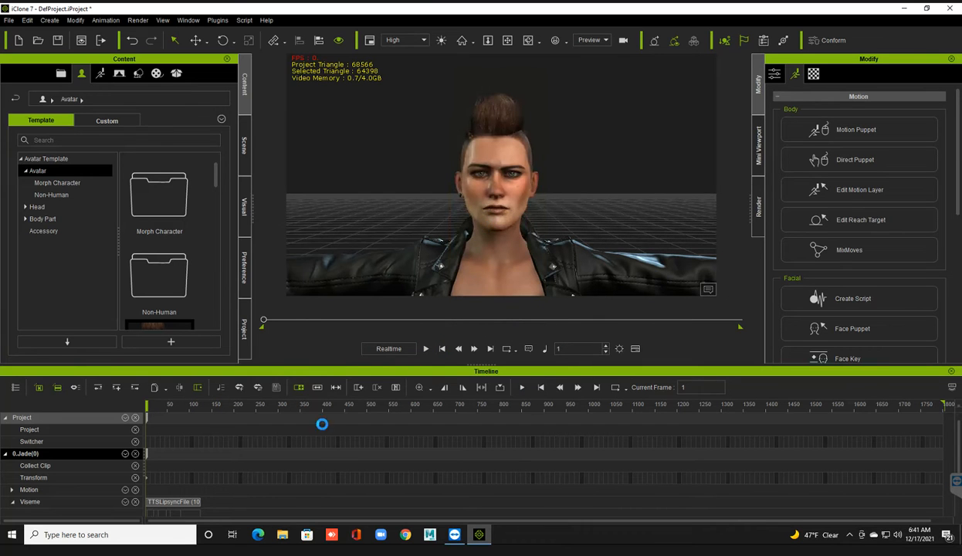
Examine the avatar's Voice word segments and the first key of the Lips track, scrubbing to frame 4.
scroll(306, 437, "down", 2)
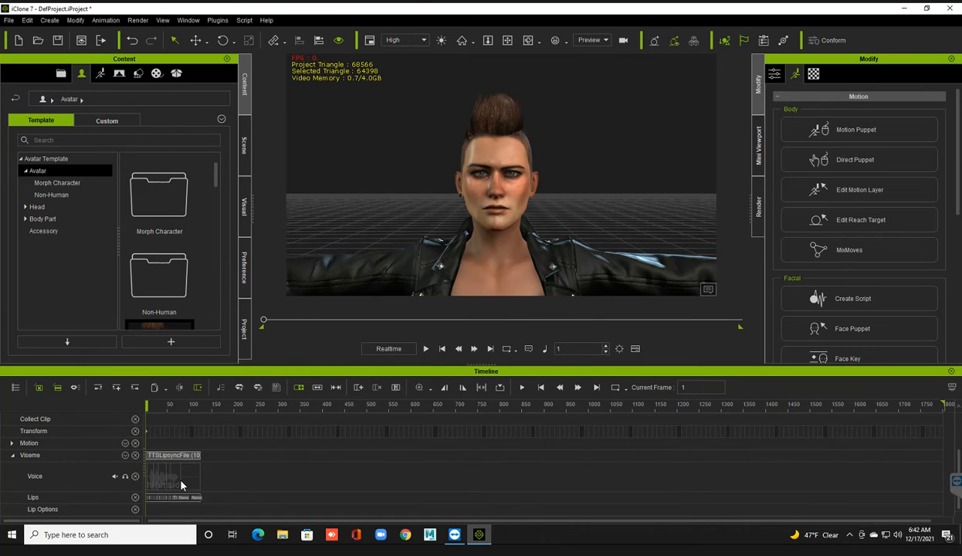
scroll(182, 482, "up", 2, "ctrl")
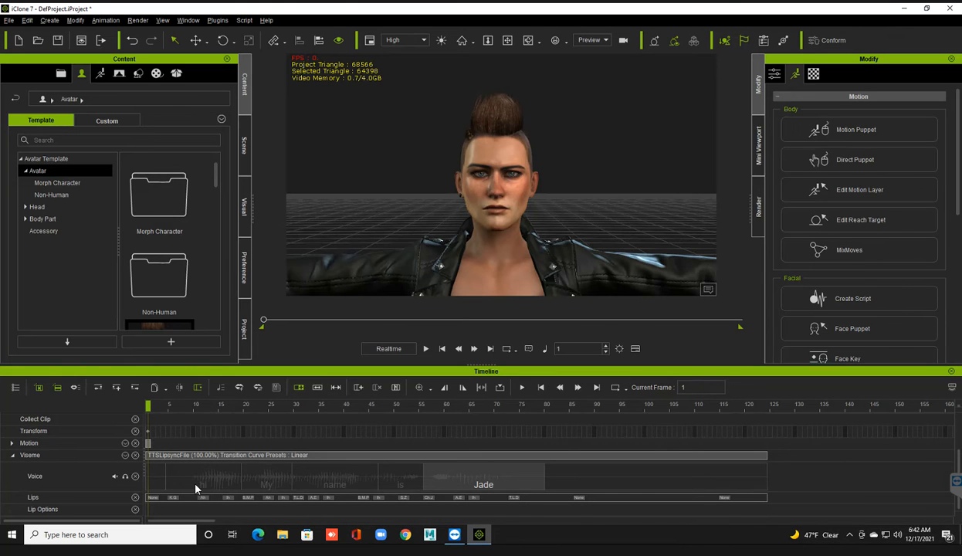
scroll(194, 484, "up", 1)
scroll(195, 483, "down", 1)
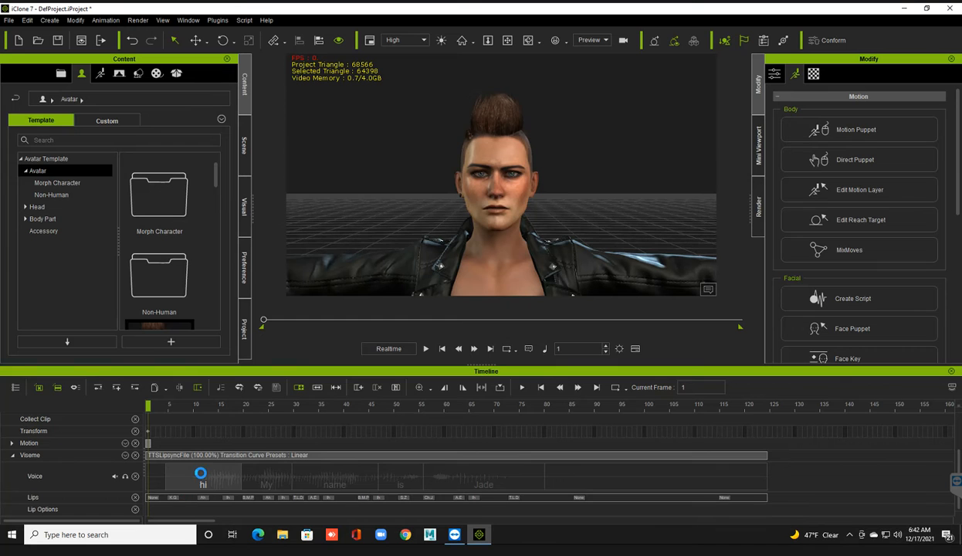
scroll(202, 478, "up", 1)
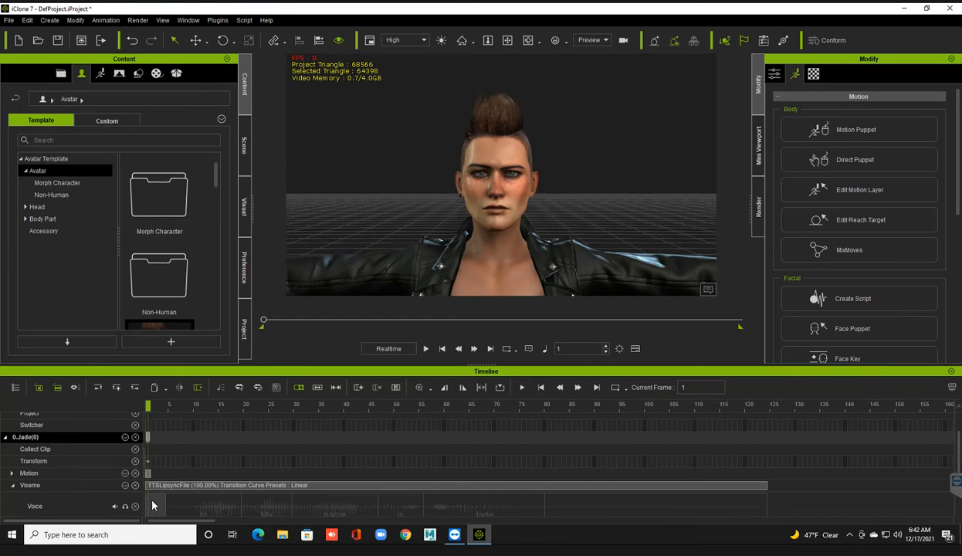
scroll(176, 482, "down", 1)
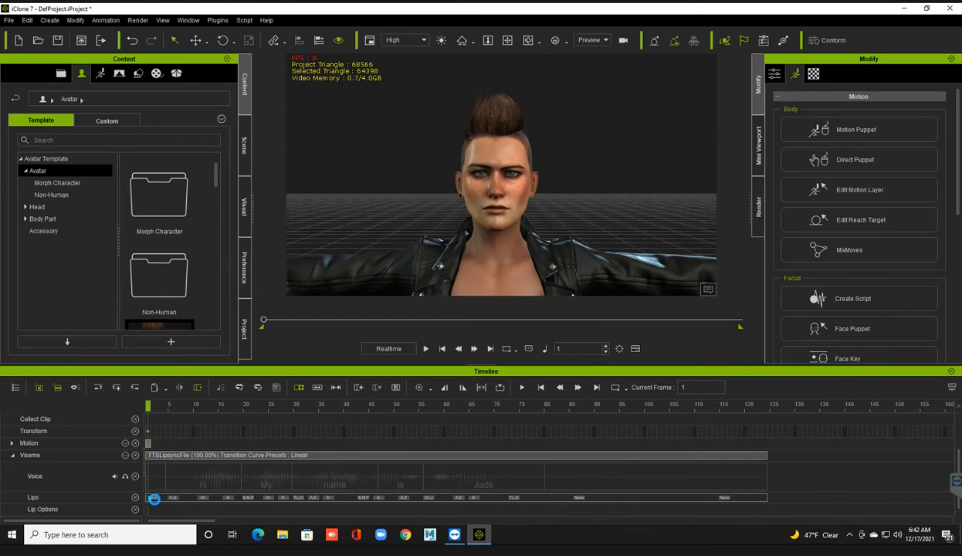
left_click(153, 497)
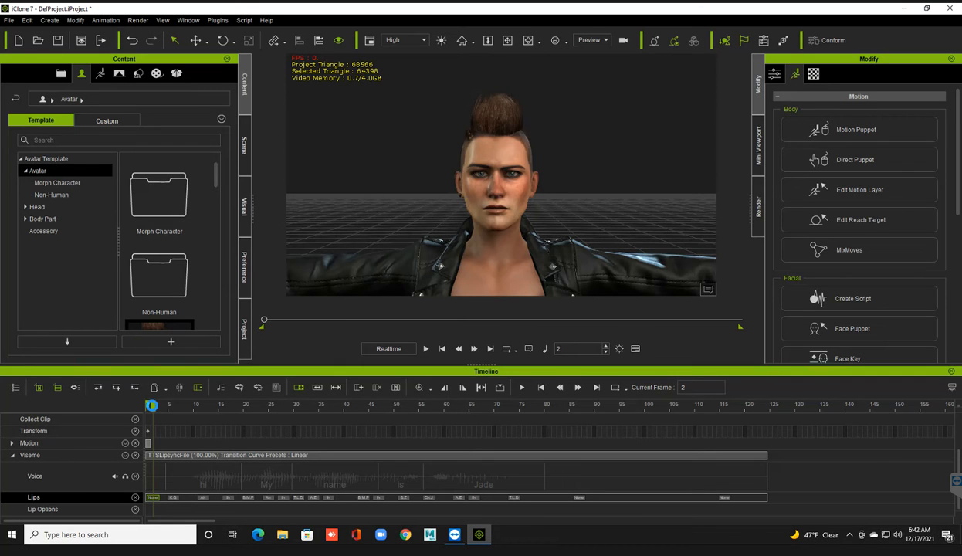
mouse_move(154, 405)
left_mouse_down()
mouse_move(207, 399)
mouse_move(161, 401)
left_mouse_up()
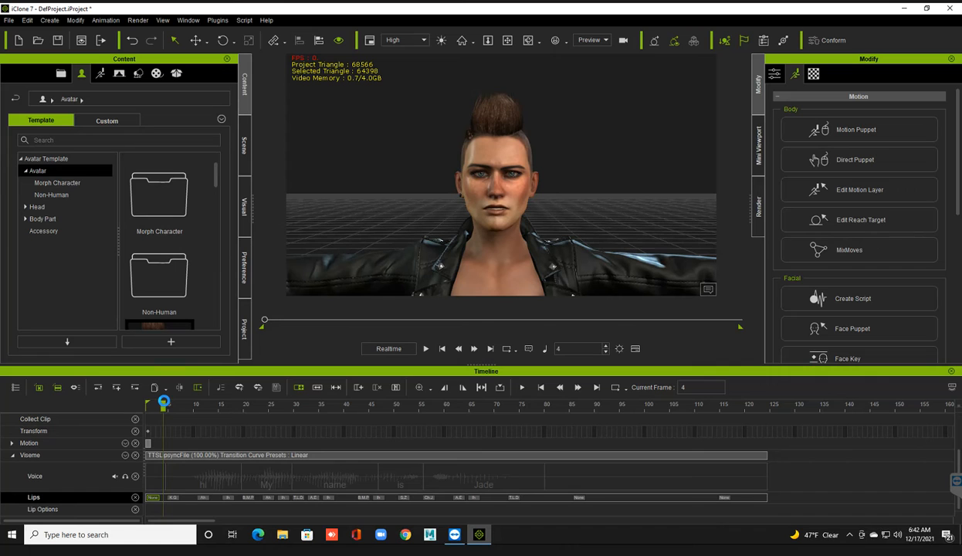
Review the mouth shapes in the Lips Editor for the K_G_H_NG lip key at frame 6, leaving the key unchanged.
left_click(173, 498)
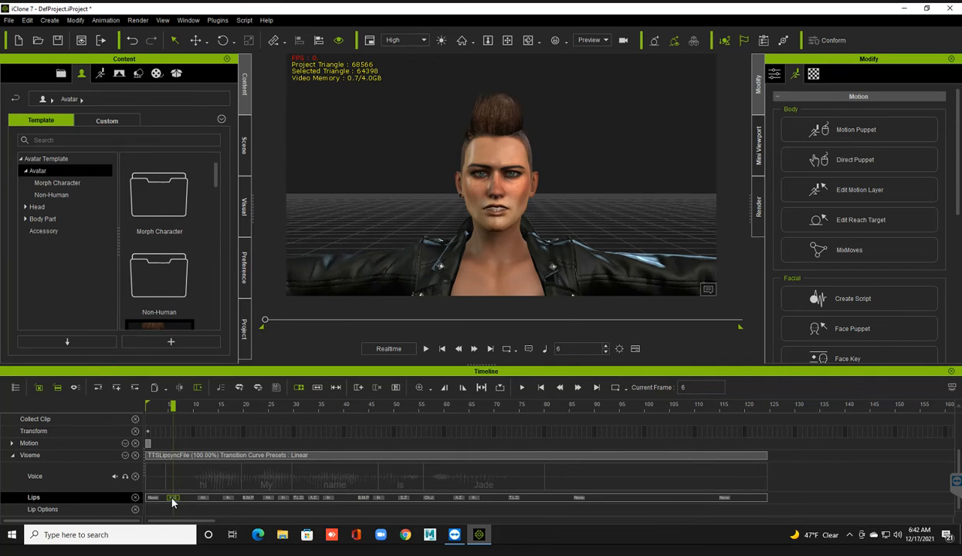
double_click(172, 498)
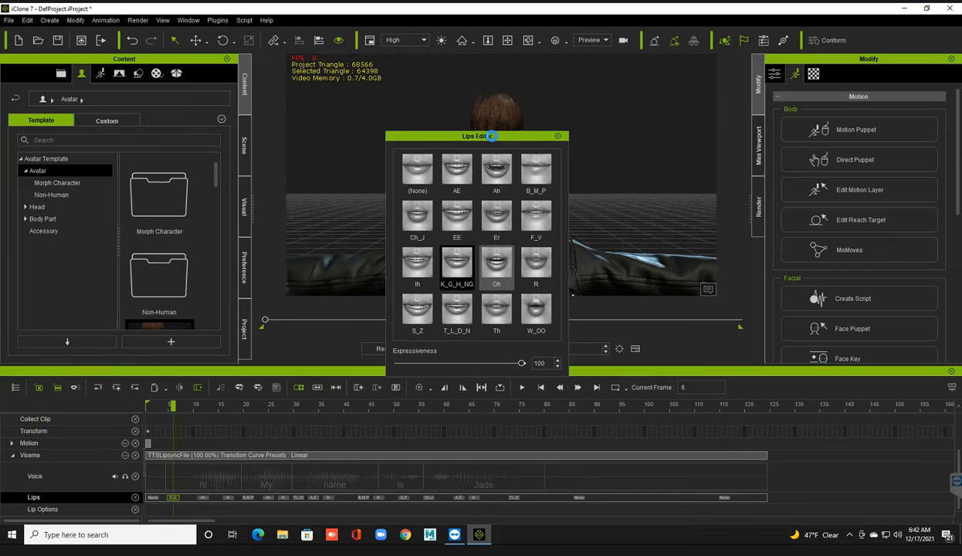
left_click_drag(479, 136, 188, 120)
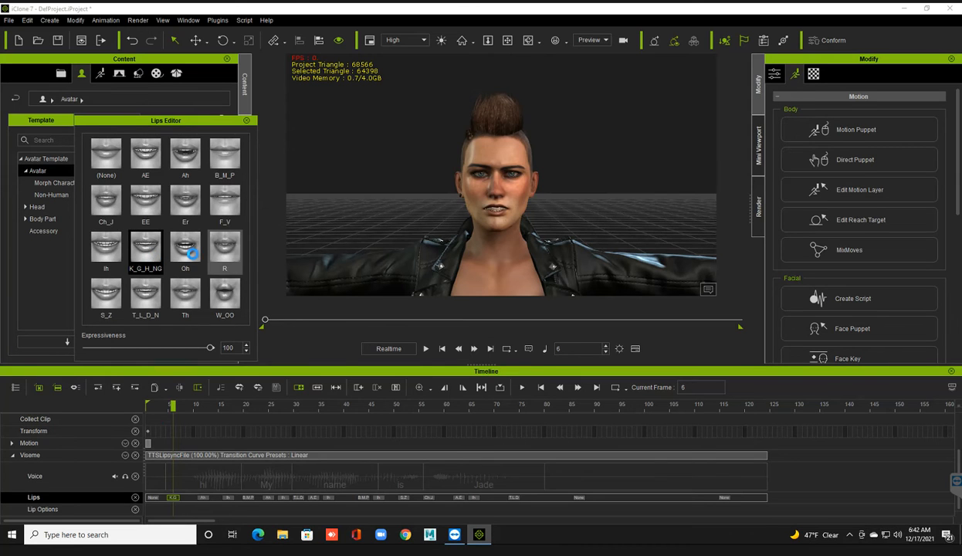
left_click(203, 497)
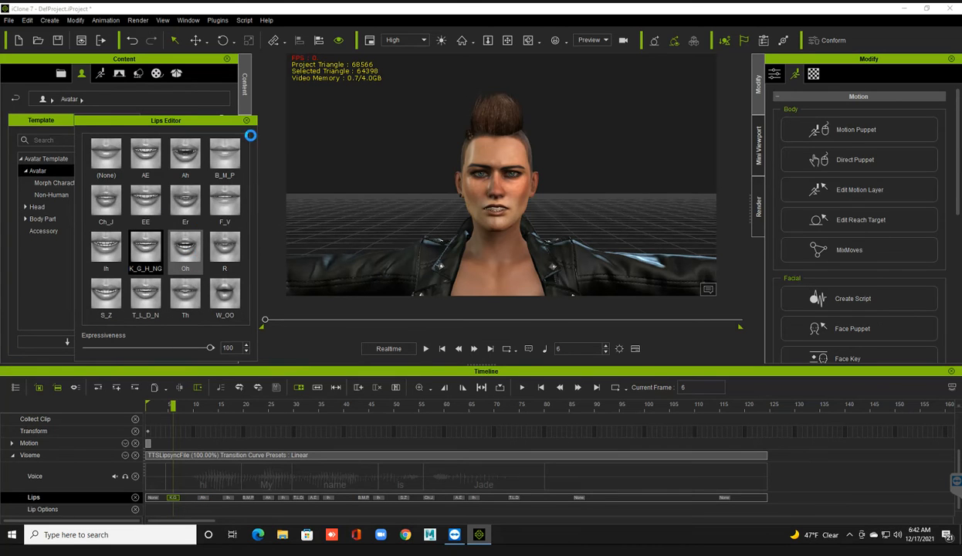
left_click(244, 120)
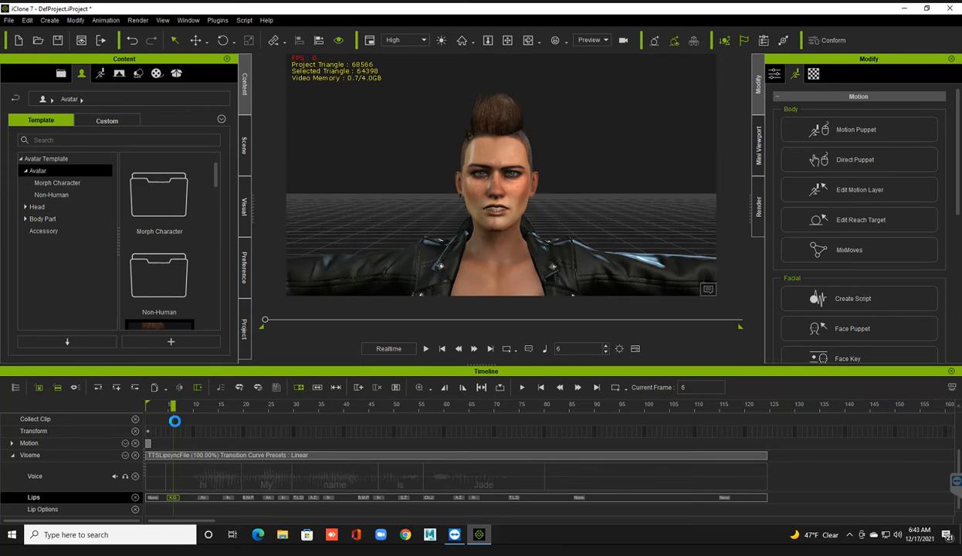
Scrub from frame 6 to frame 19 and inspect the mouth shapes of the lip keys for the word "hi".
left_click_drag(174, 403, 209, 403)
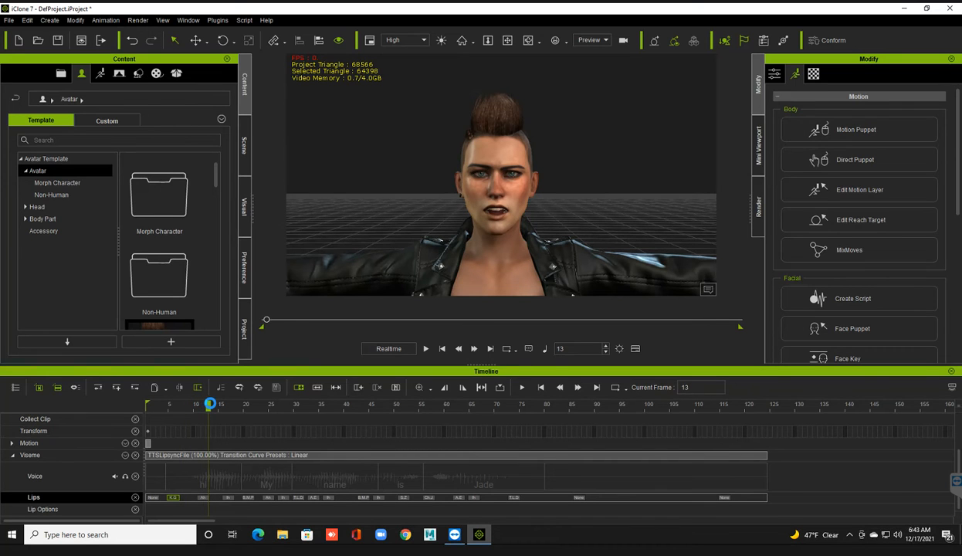
left_click_drag(208, 403, 239, 403)
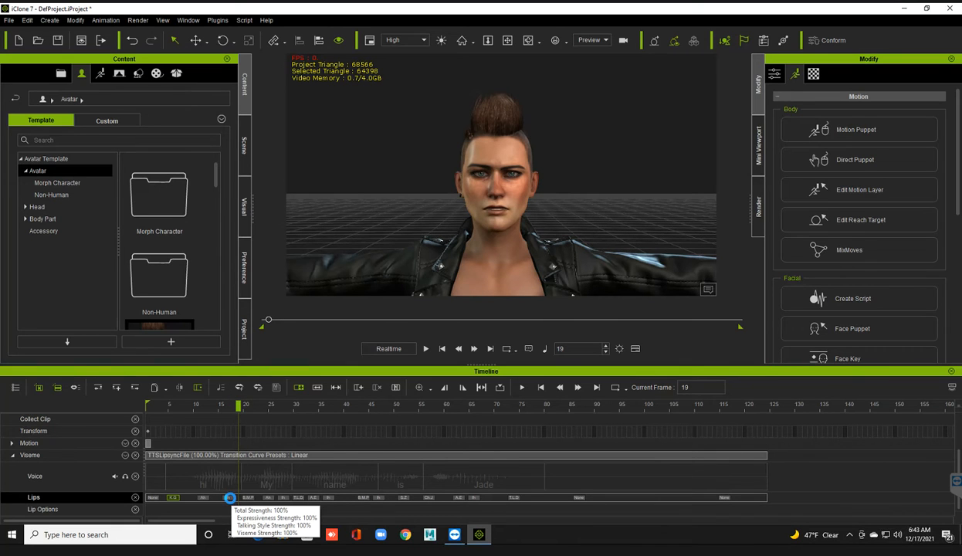
left_click(229, 497)
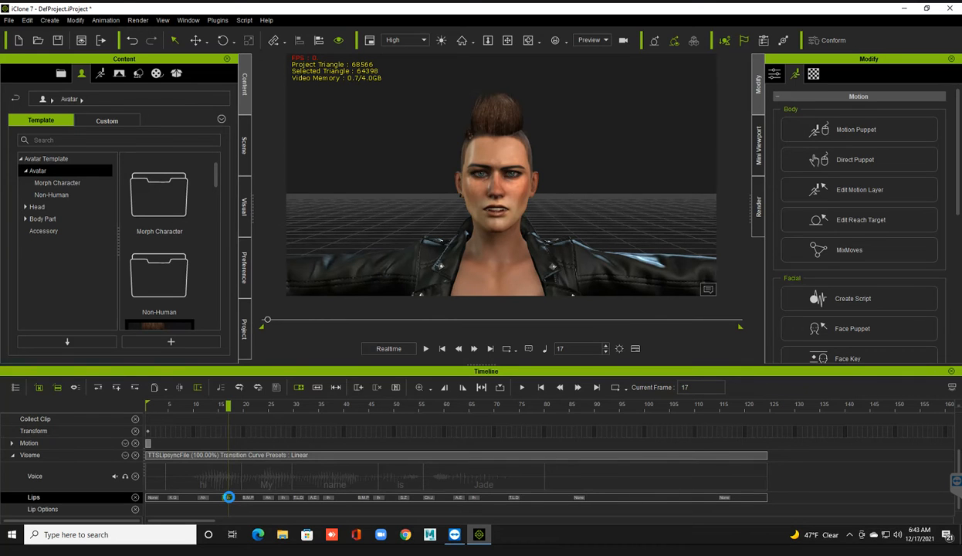
left_click_drag(229, 498, 228, 497)
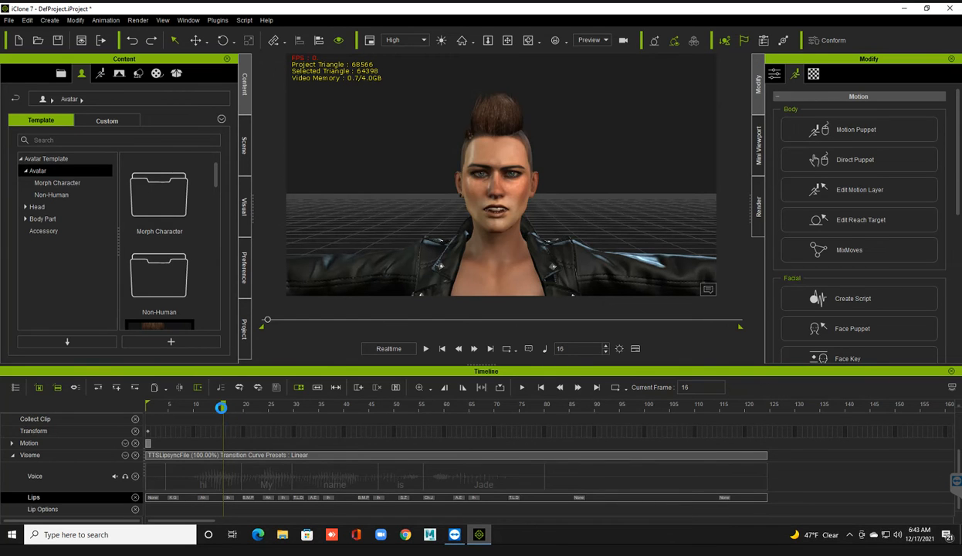
left_click_drag(223, 406, 239, 405)
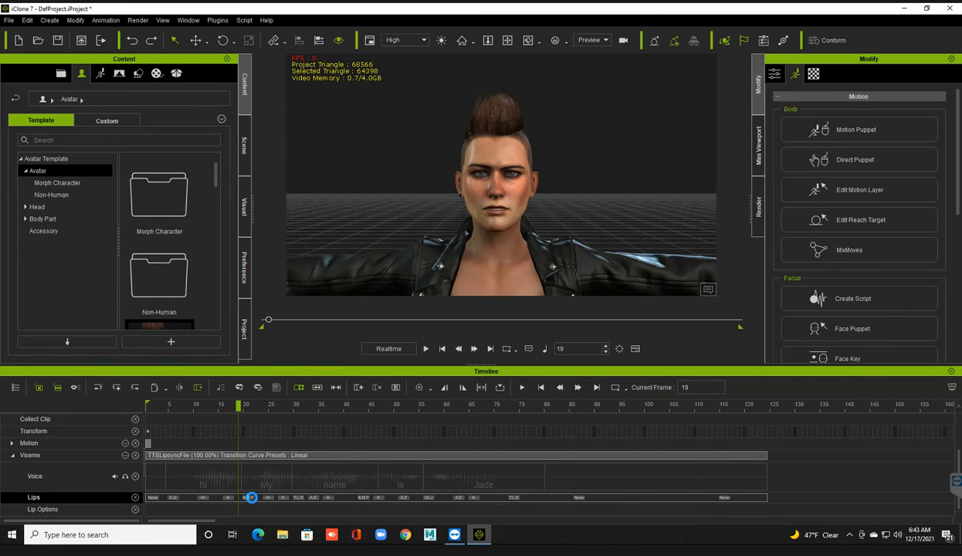
Inspect the lip keys for the word "My", viewing the B_M_P key at frame 21 in the Lips Editor.
double_click(248, 498)
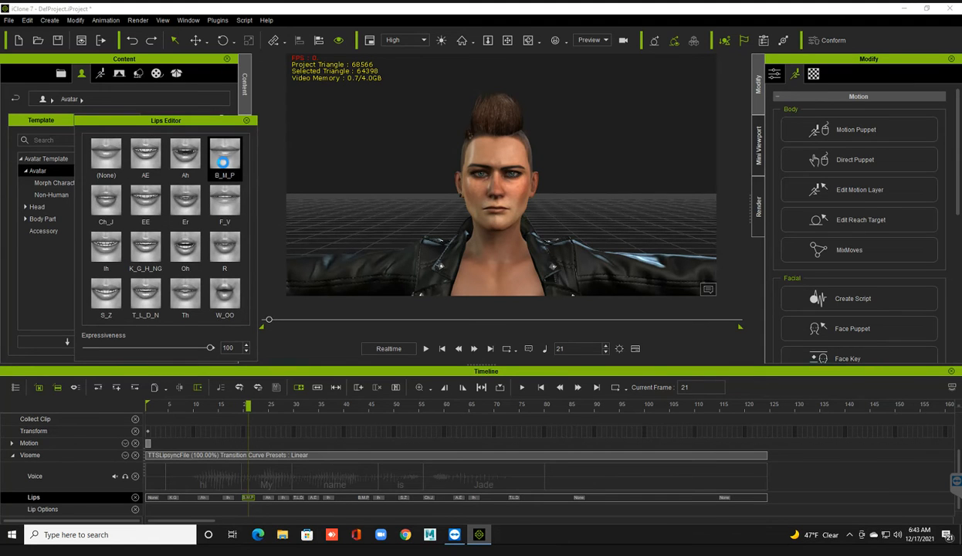
left_click(244, 120)
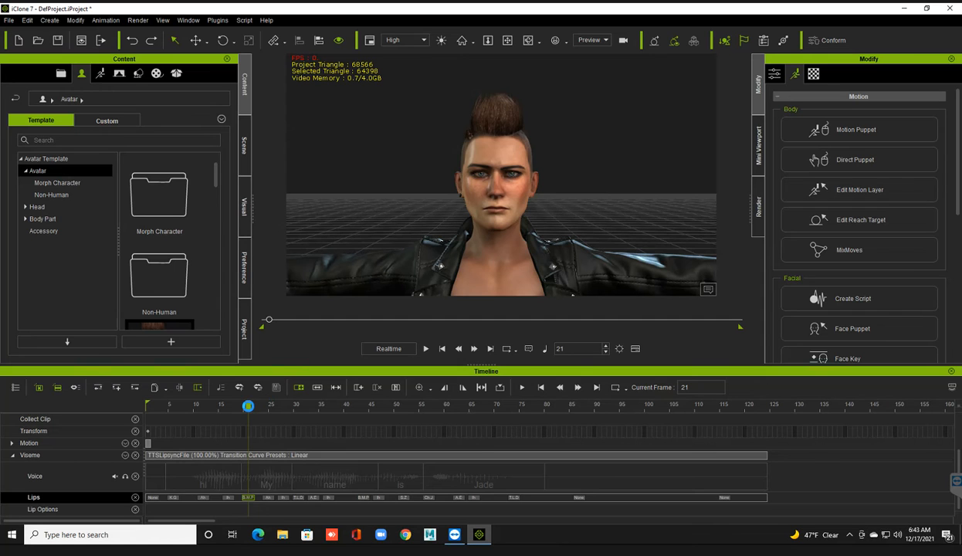
left_click_drag(251, 406, 264, 407)
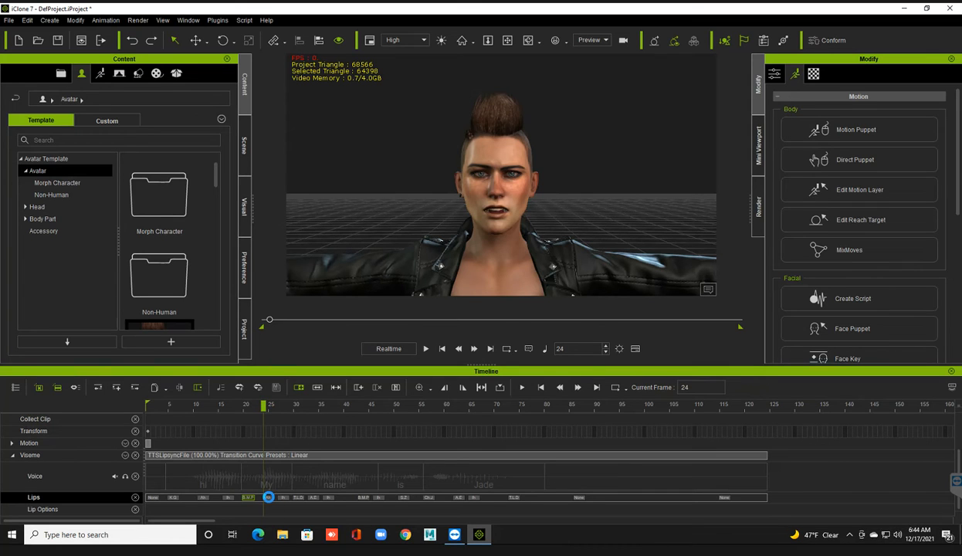
left_click(267, 497)
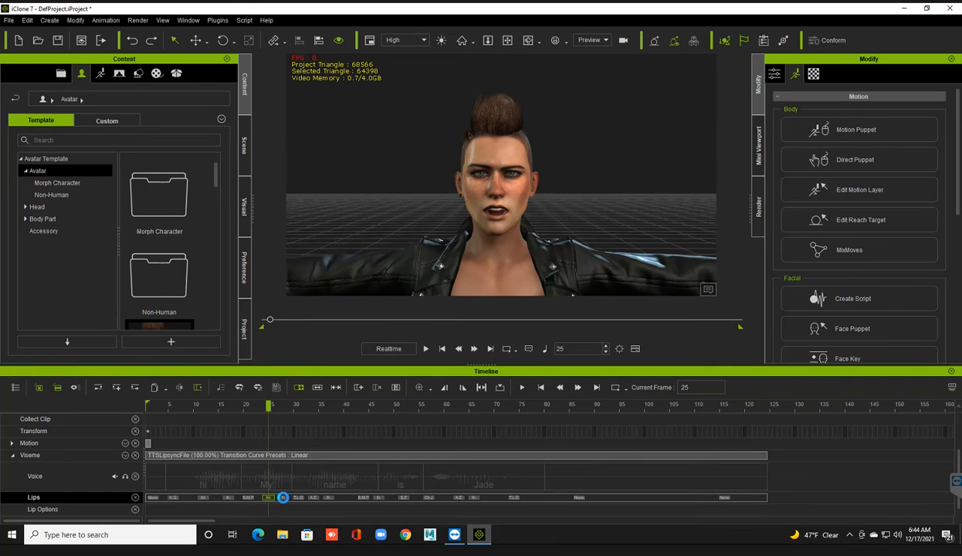
left_click(282, 497)
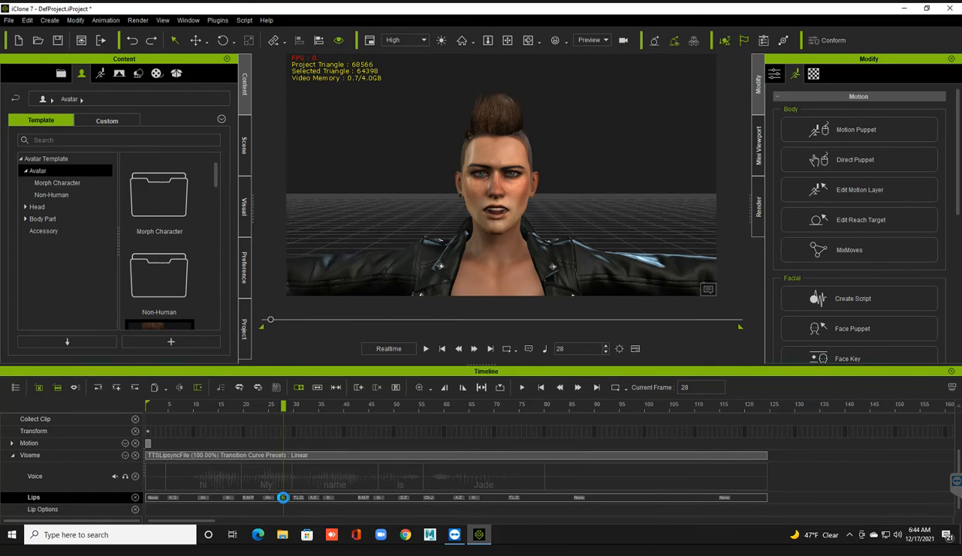
Play the lip-sync animation from the first frame and return to the start.
left_click_drag(286, 407, 207, 379)
left_click(442, 348)
left_click(425, 349)
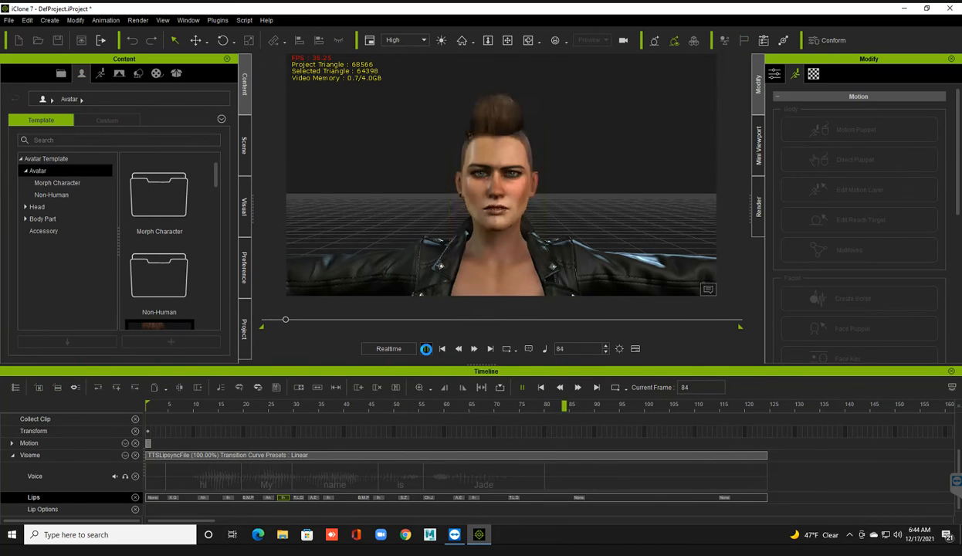
left_click(440, 348)
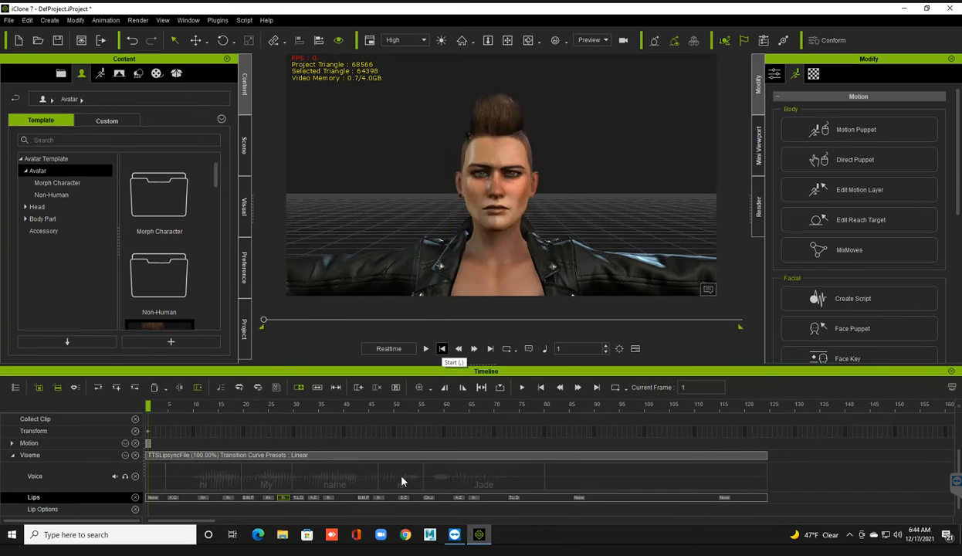
Remove the avatar's object animation and delete the remaining clip from its Motion track.
left_click(366, 463)
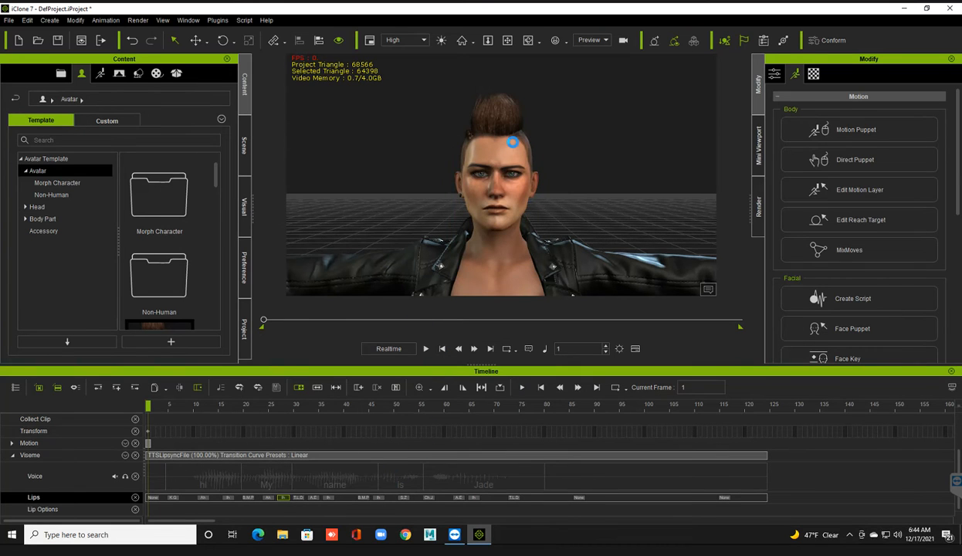
left_click(504, 165)
right_click(502, 160)
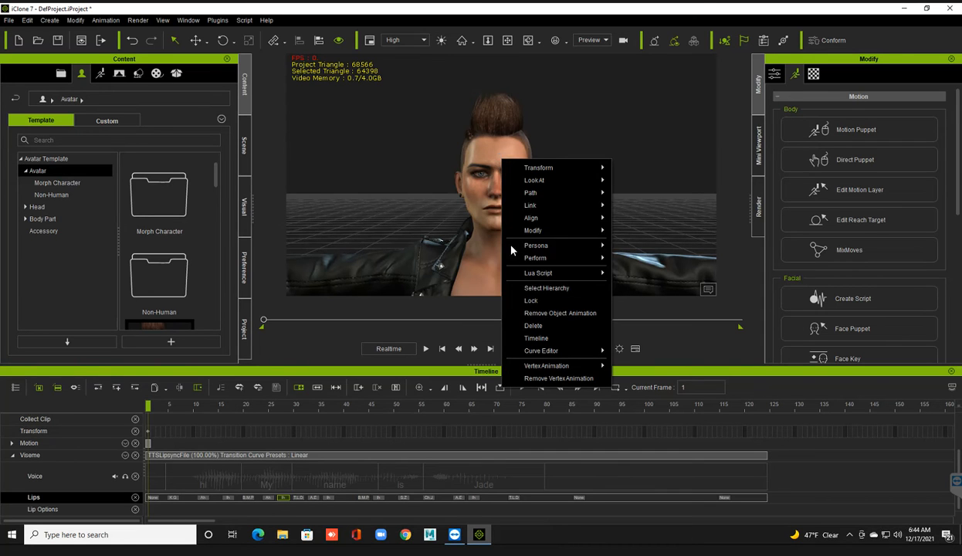
left_click(524, 314)
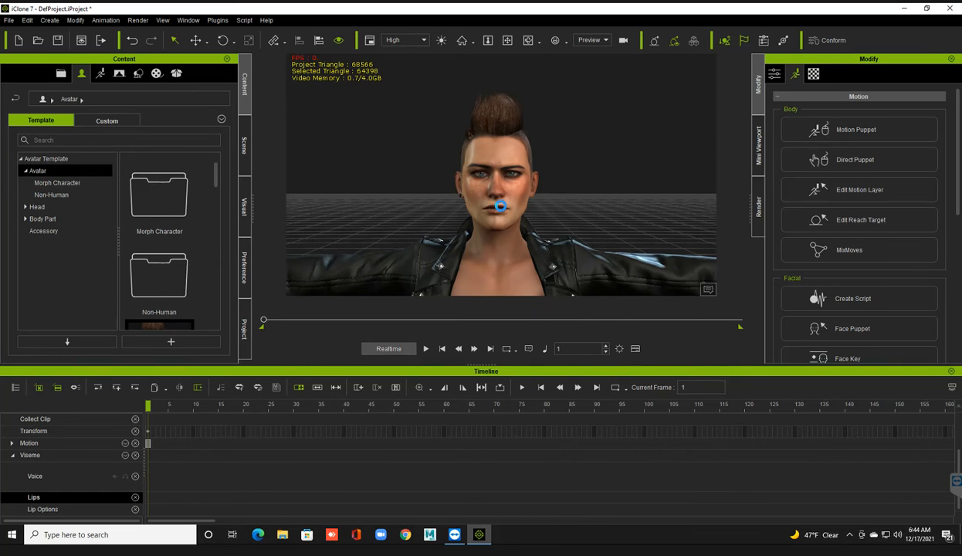
left_click(148, 444)
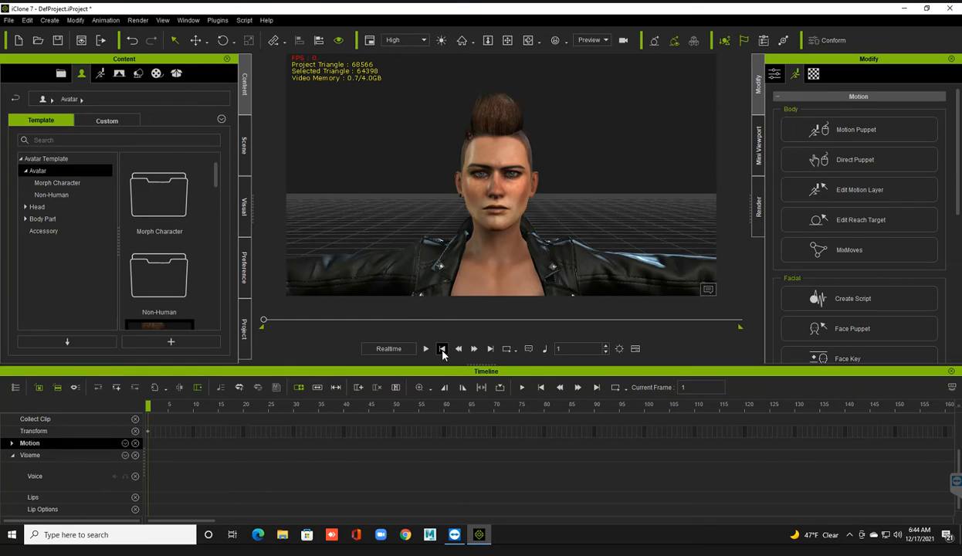
Close the voice source choices, open Face Puppet for the avatar, and move its window clear of the face.
left_click(880, 353)
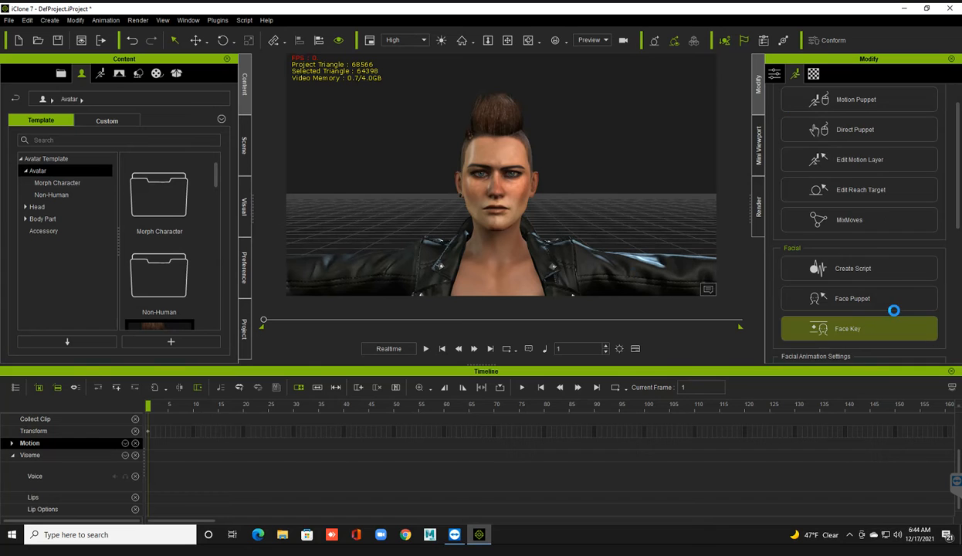
left_click(884, 269)
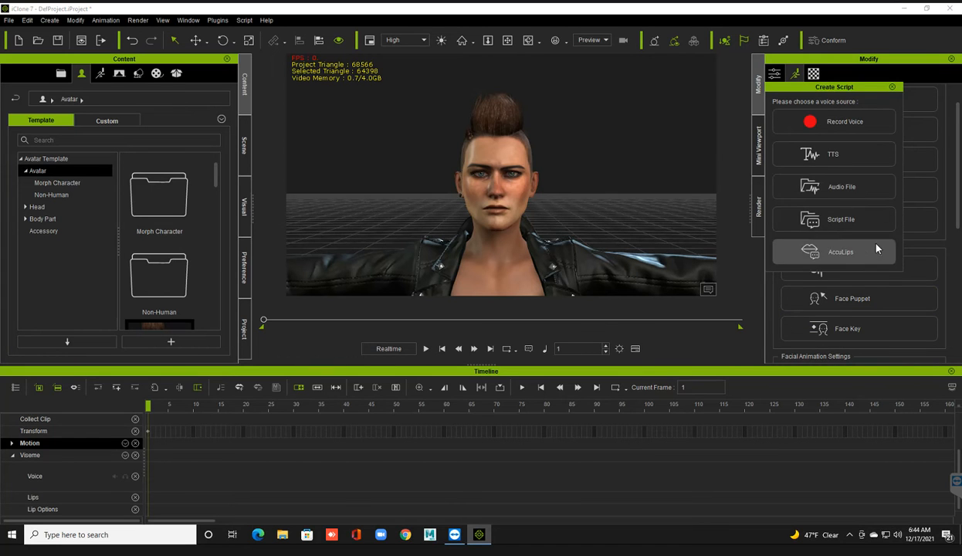
left_click(892, 87)
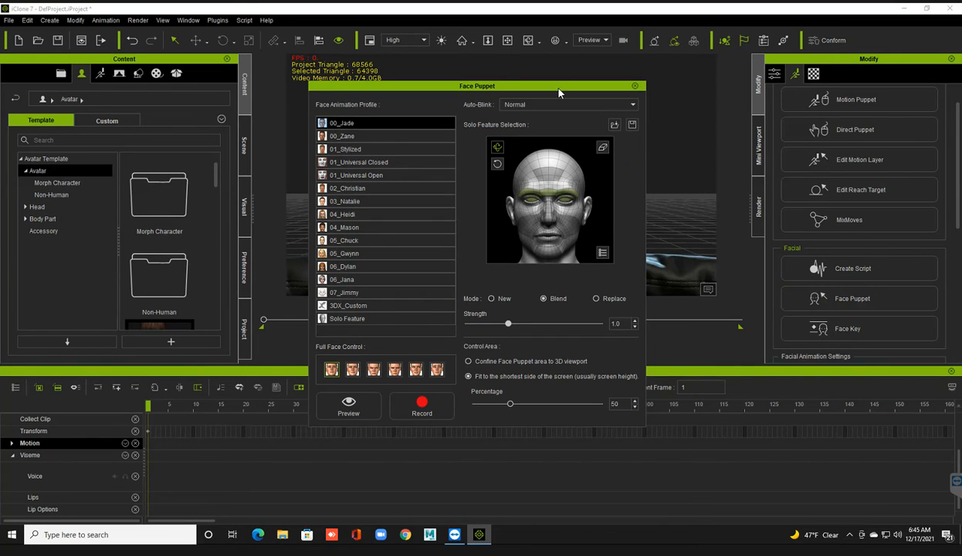
left_click_drag(343, 74, 286, 35)
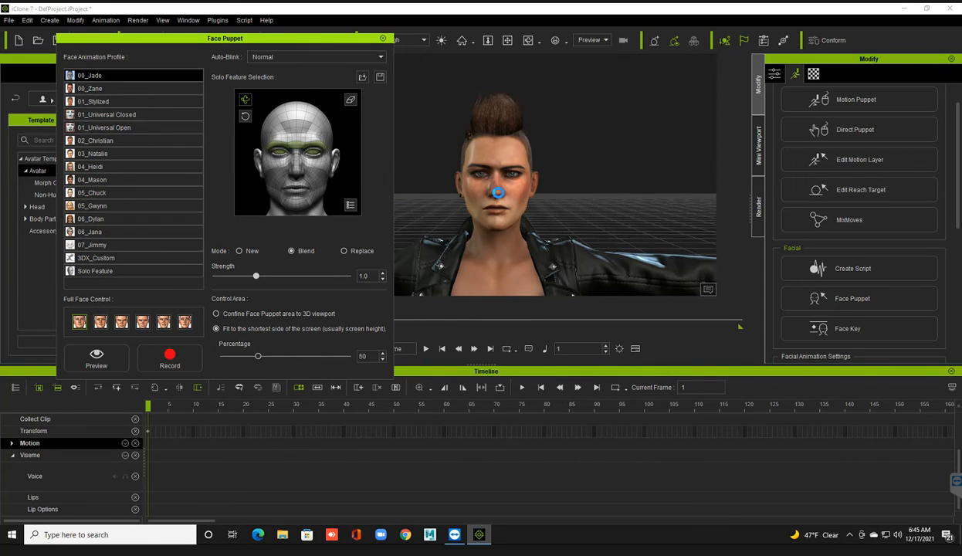
Browse the face animation profiles, including 01_Stylized and 01_Universal Open, and settle on 00_Jade for the avatar.
scroll(502, 199, "up", 3)
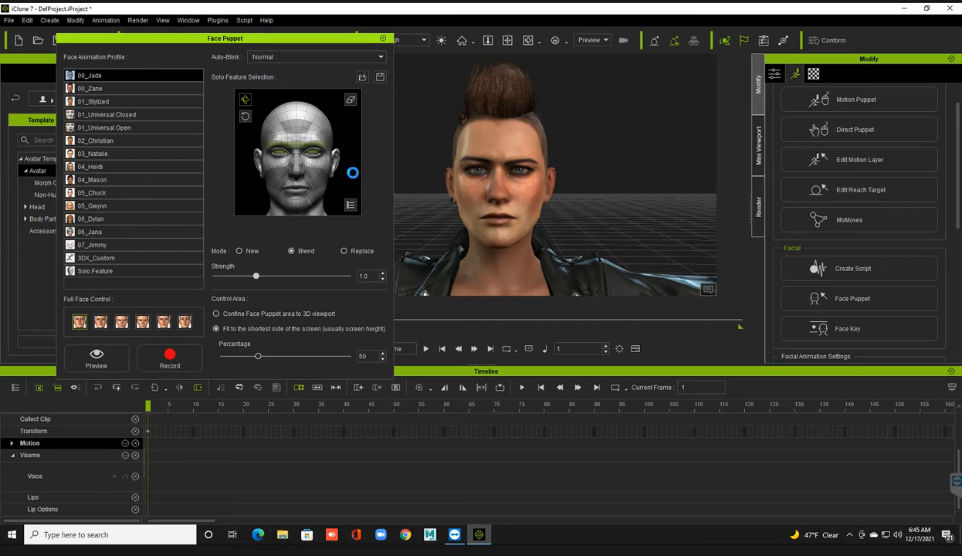
left_click(79, 75)
left_click(127, 84)
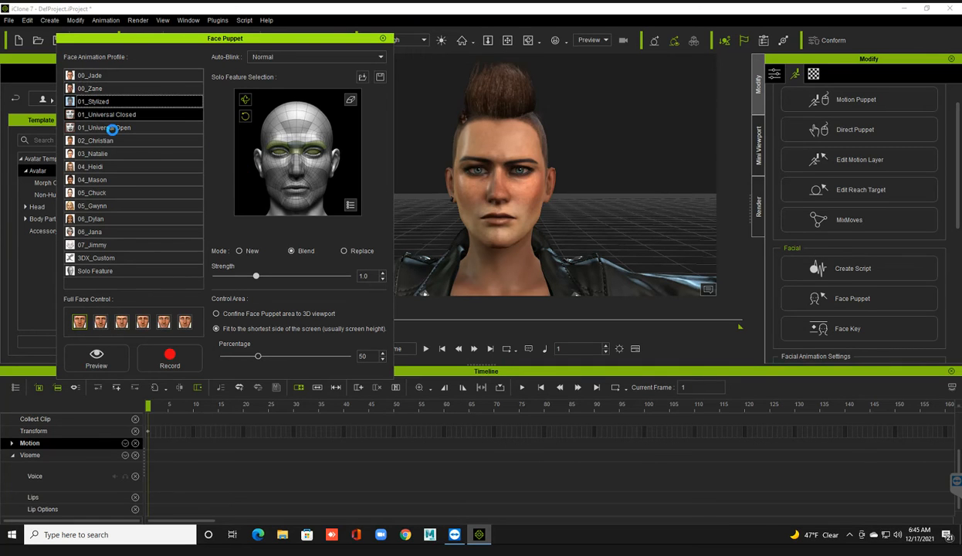
left_click(108, 127)
left_click(102, 77)
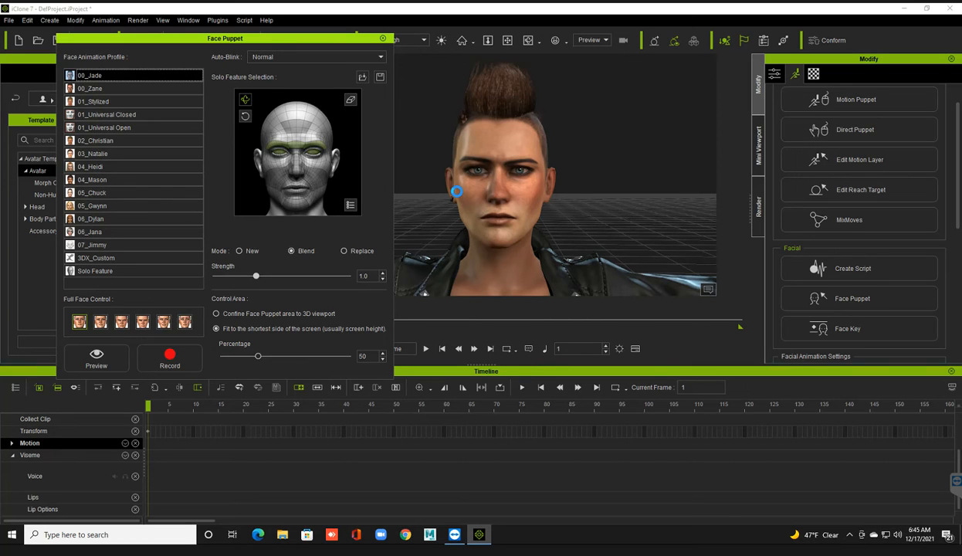
Close Face Puppet, play the avatar's timeline, and return to the first frame.
left_click(384, 39)
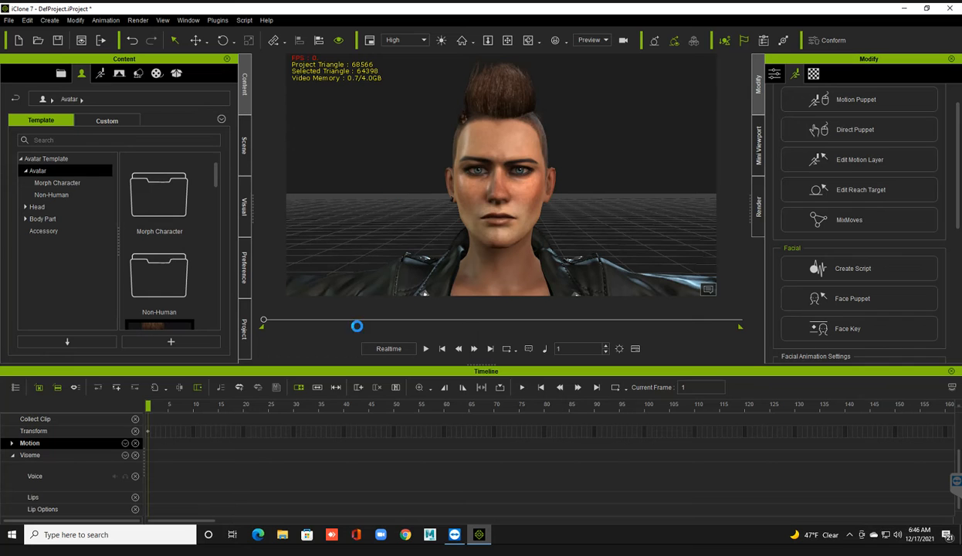
right_click(486, 186)
key("space")
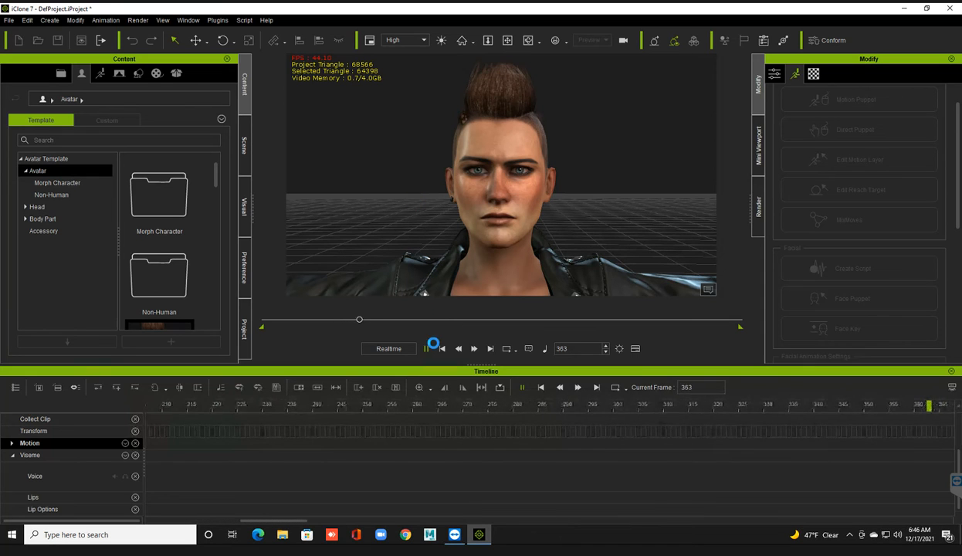
left_click(440, 346)
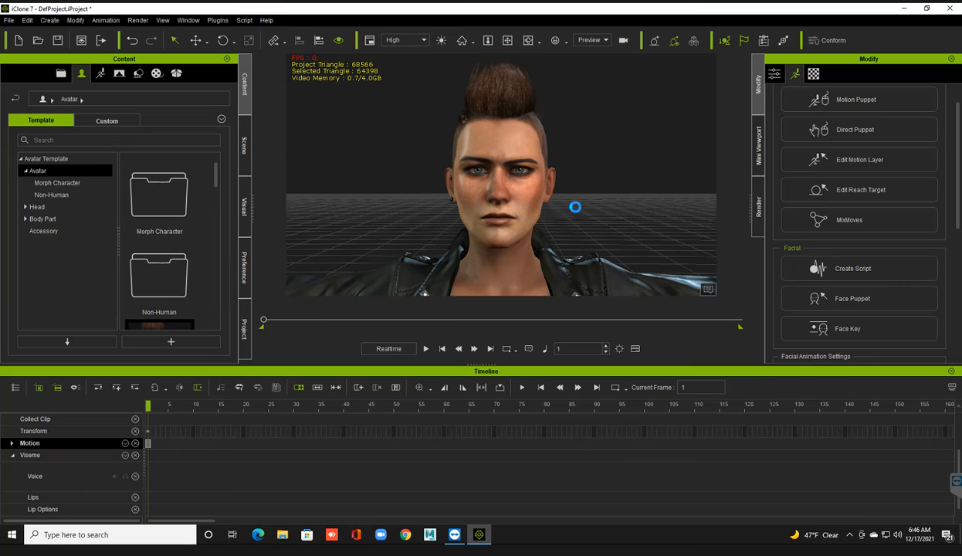
Reopen Face Puppet for the avatar and choose Normal for Auto-Blink.
left_click(817, 297)
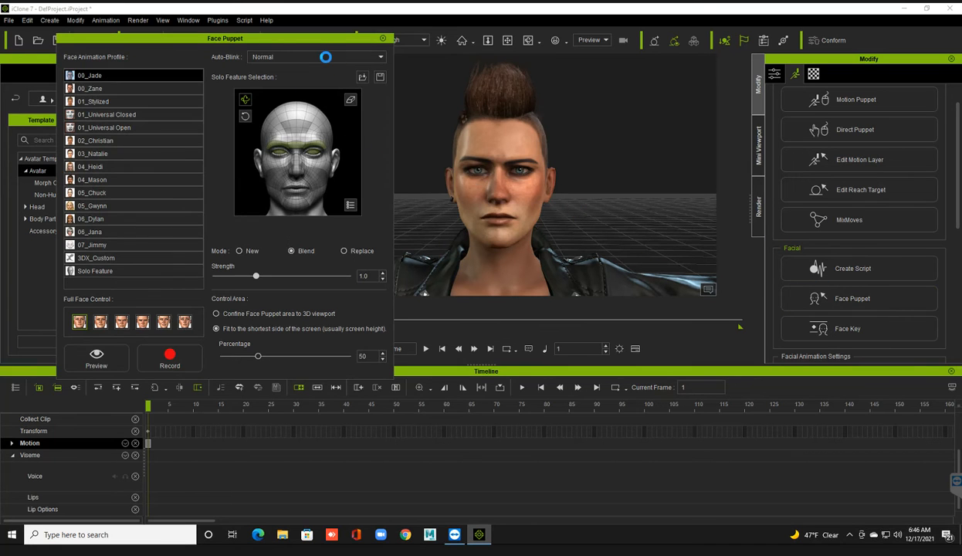
left_click(321, 56)
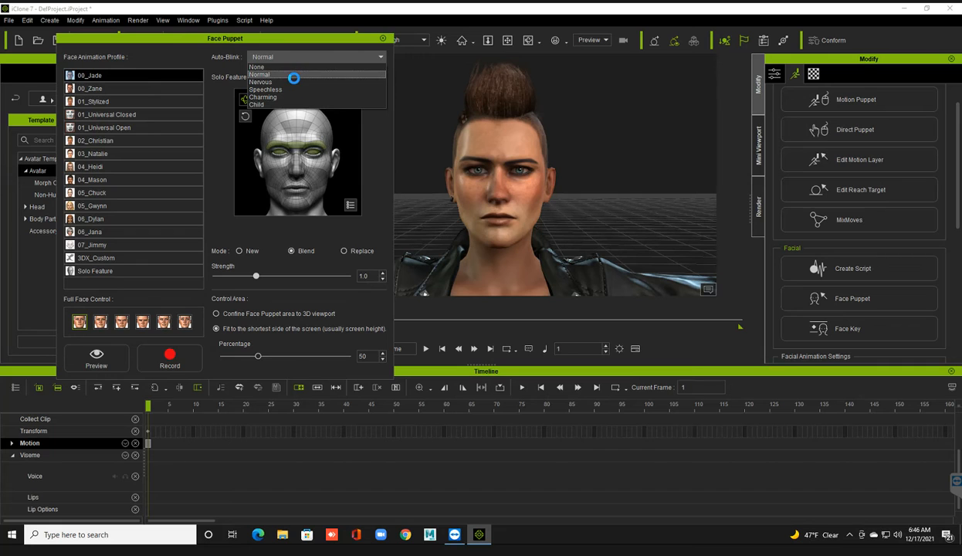
left_click(296, 74)
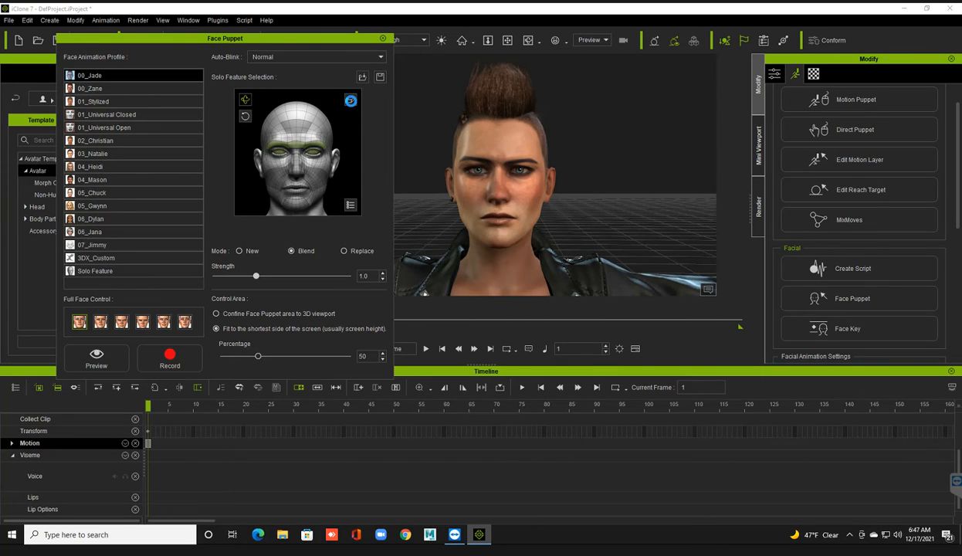
Clear the solo feature selection, select Head Orientation alone, and preview it on the avatar.
left_click(351, 100)
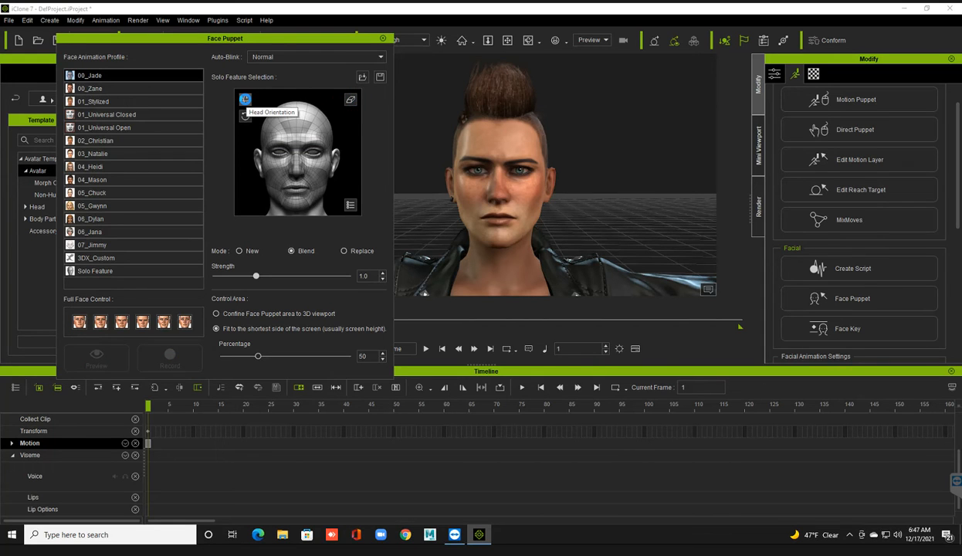
left_click(245, 99)
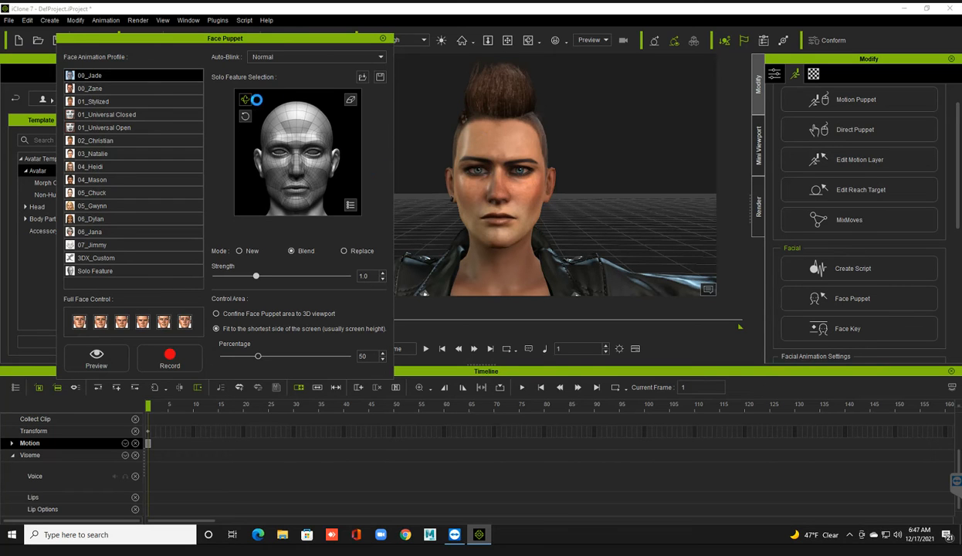
left_click(96, 356)
key("space")
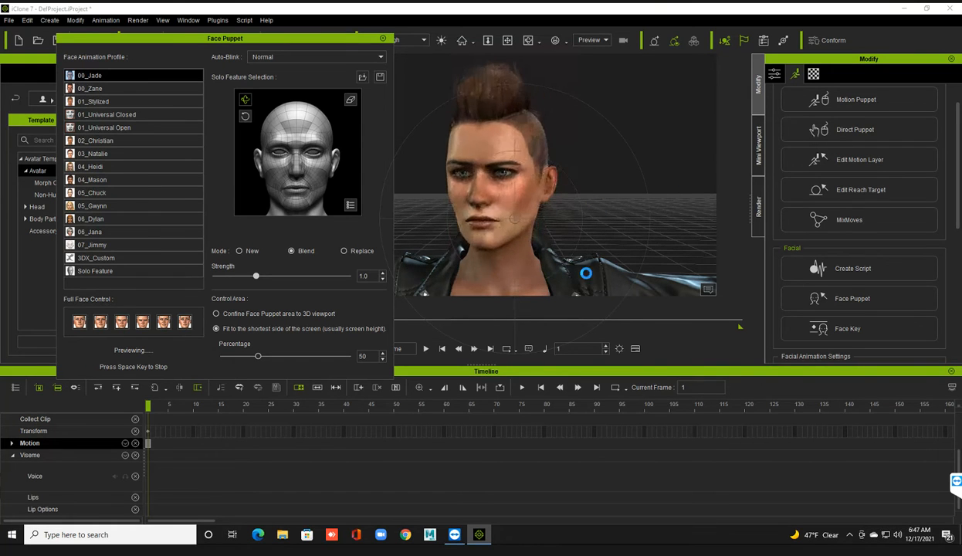
key("space")
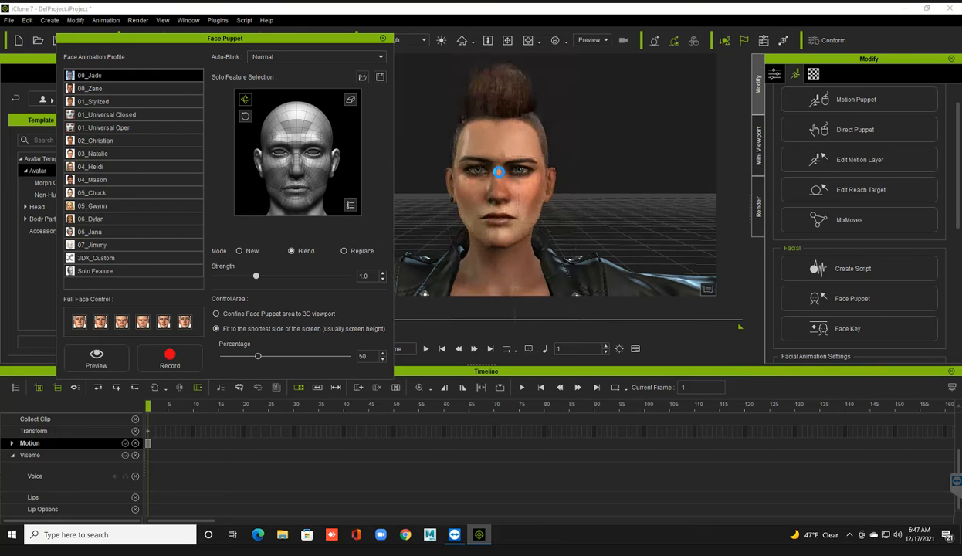
Swap Head Orientation for Head Tilting as the solo feature and preview the head's movement.
left_click(242, 98)
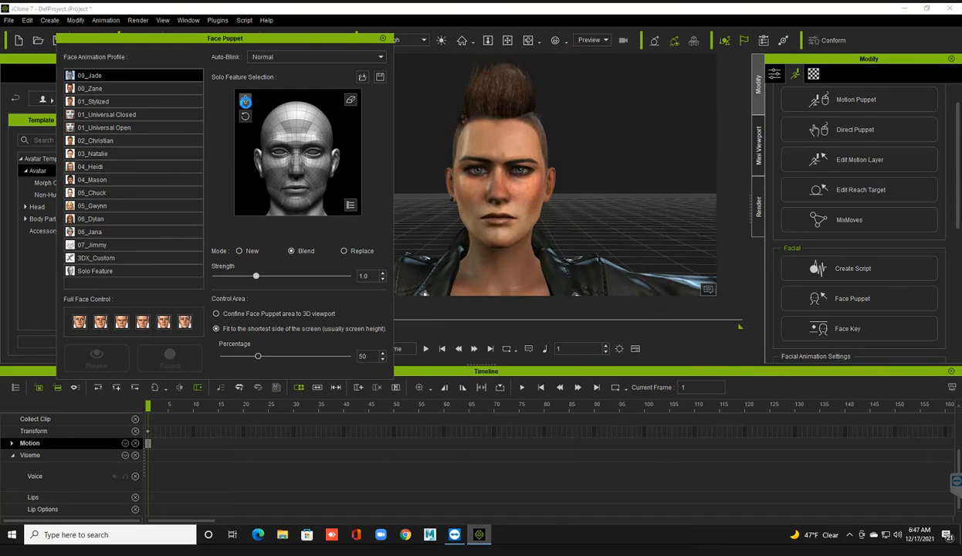
left_click(243, 116)
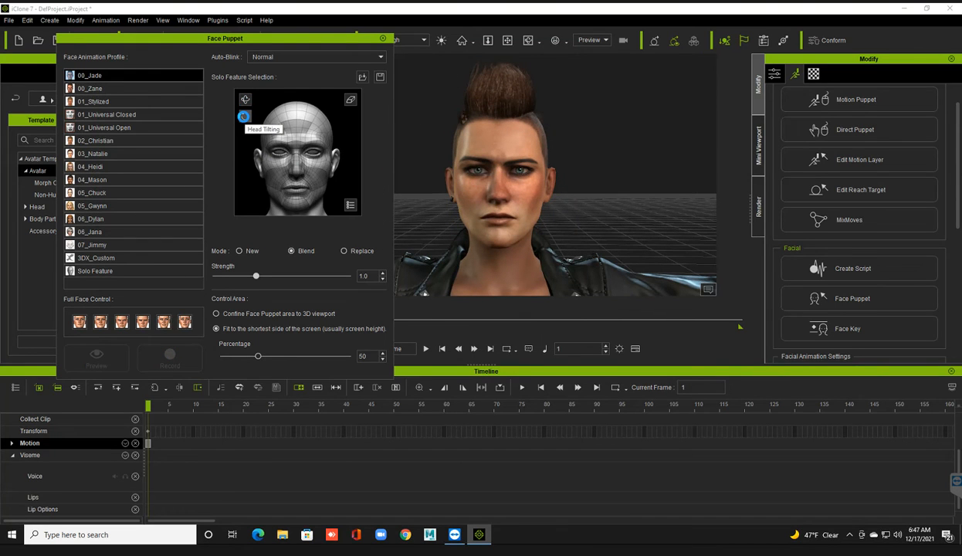
left_click(91, 357)
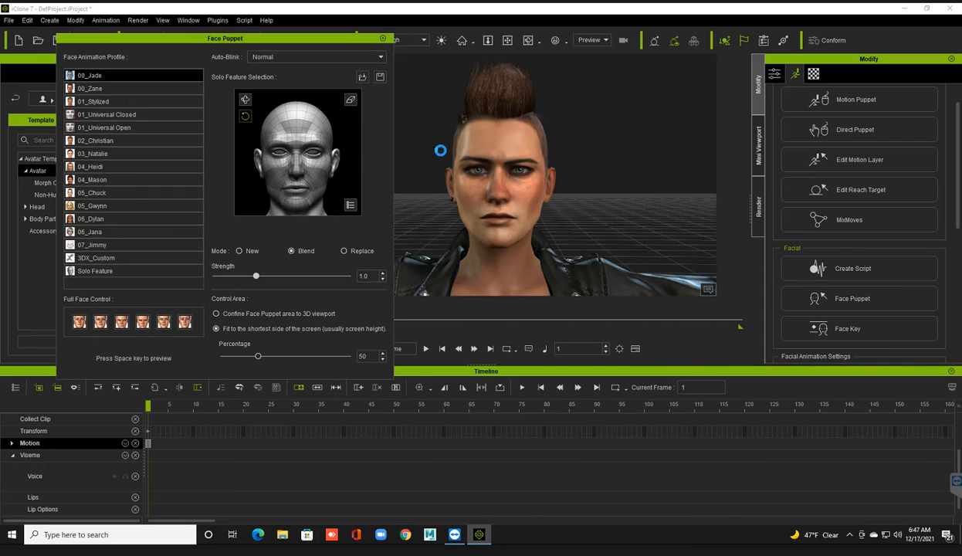
key("space")
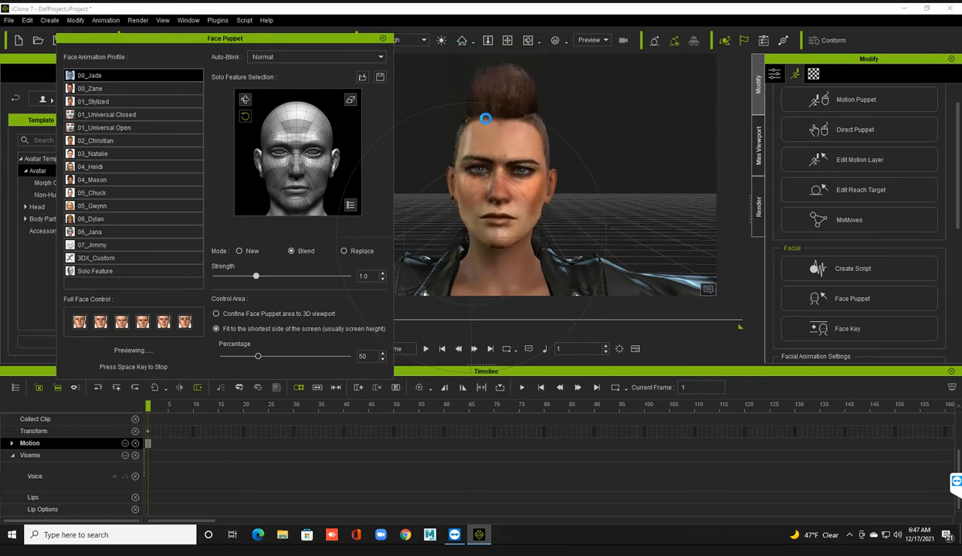
key("space")
Clear the head features, select both eyeballs as solo features, and preview the eye movement.
left_click(246, 100)
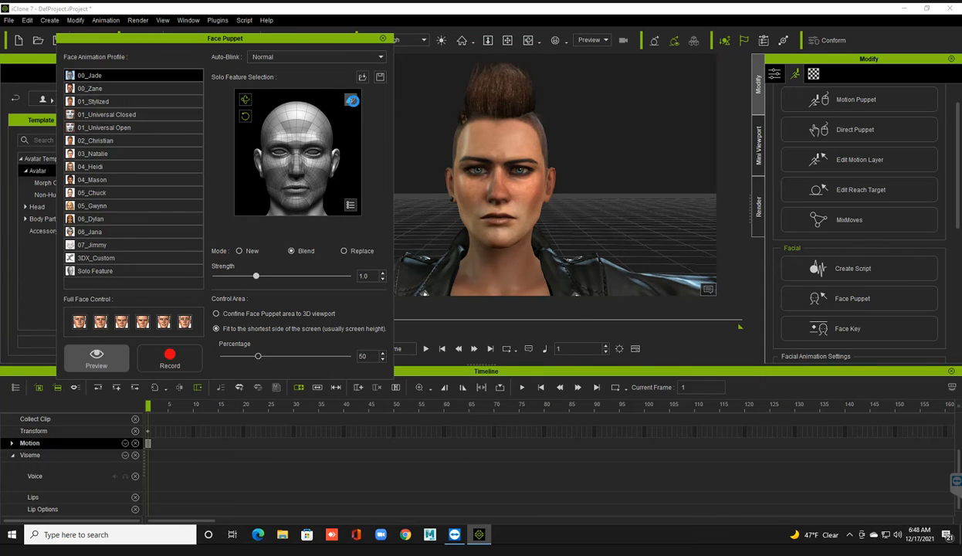
left_click(350, 99)
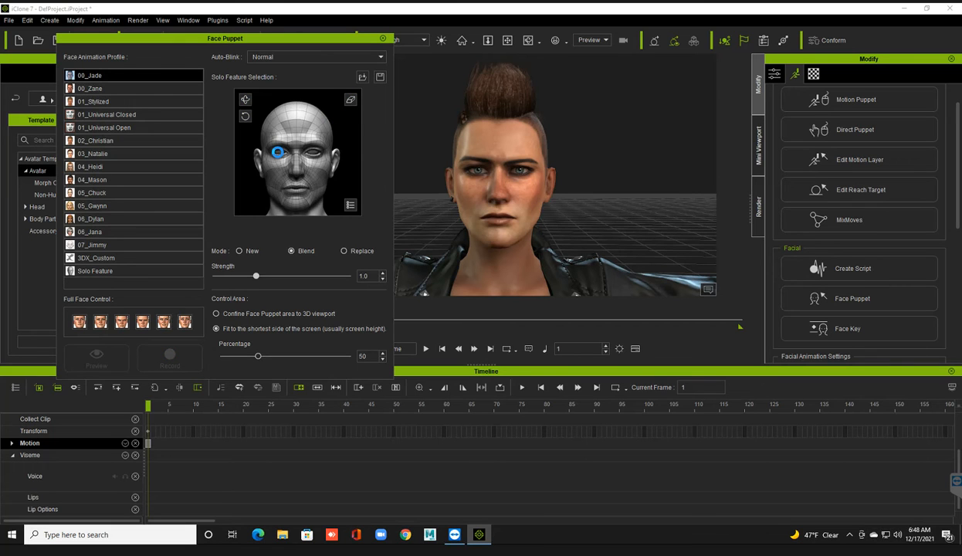
left_click(277, 151)
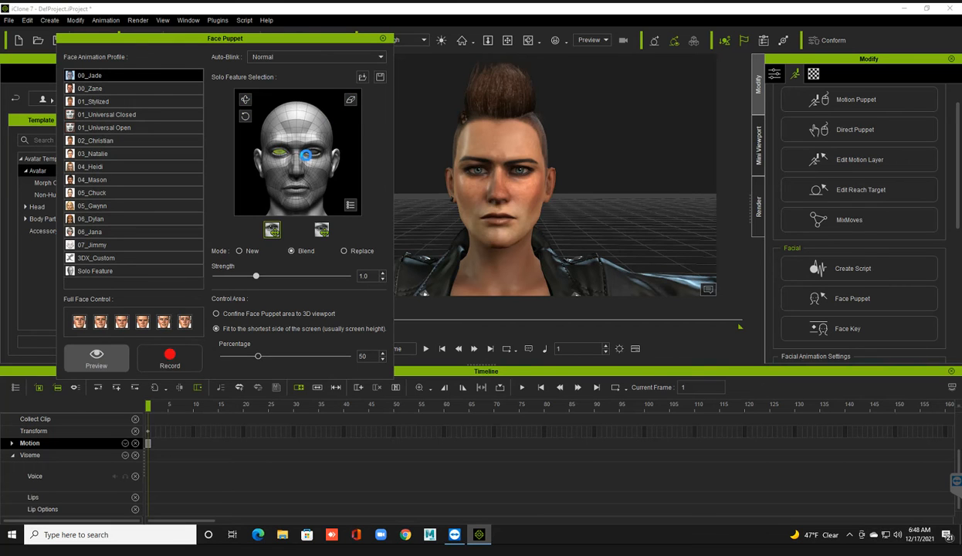
left_click(313, 152, "ctrl")
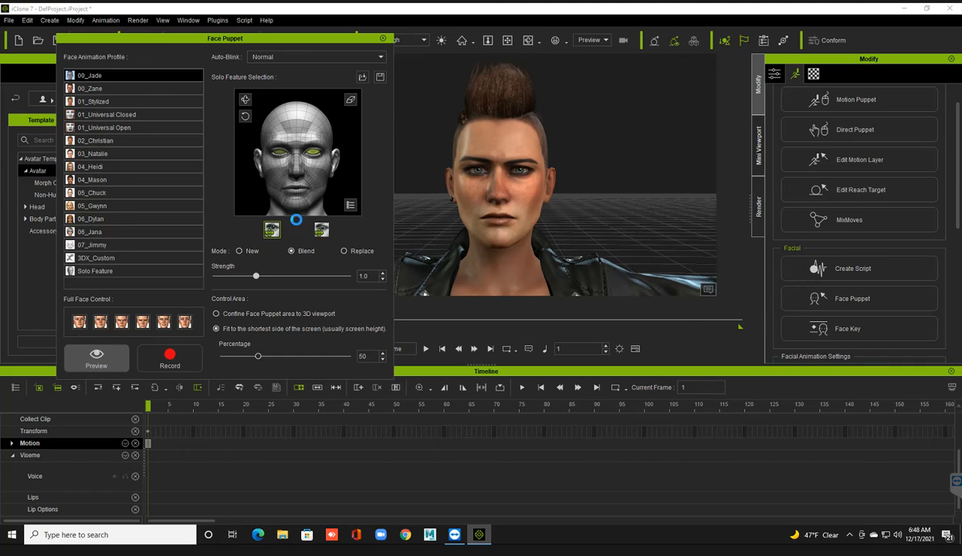
left_click(81, 365)
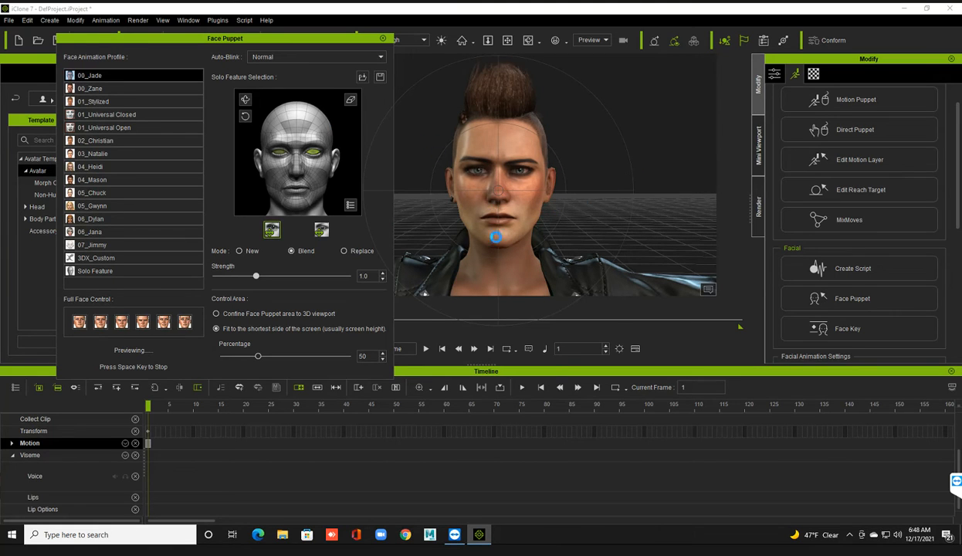
key("space")
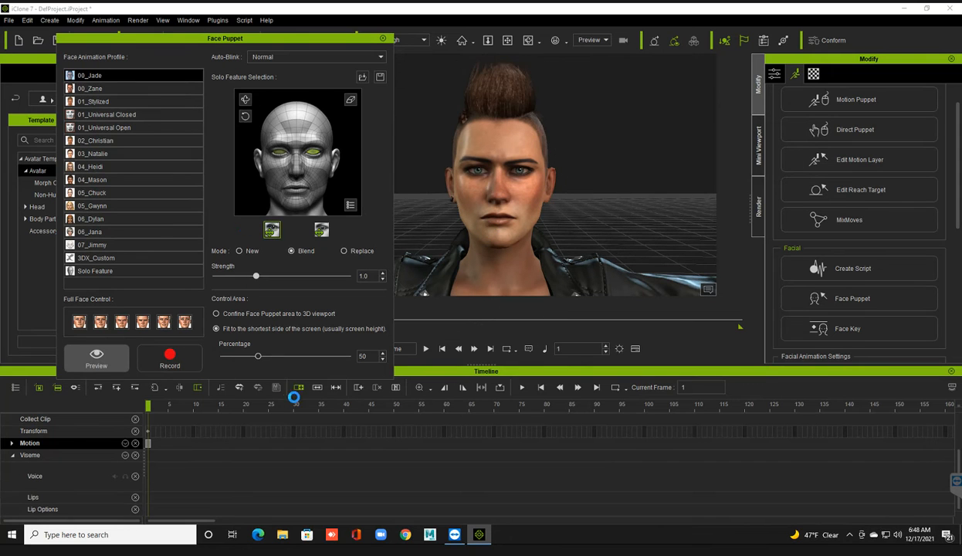
Set the end of the playback range at frame 430 and return to the first frame.
left_click(453, 432)
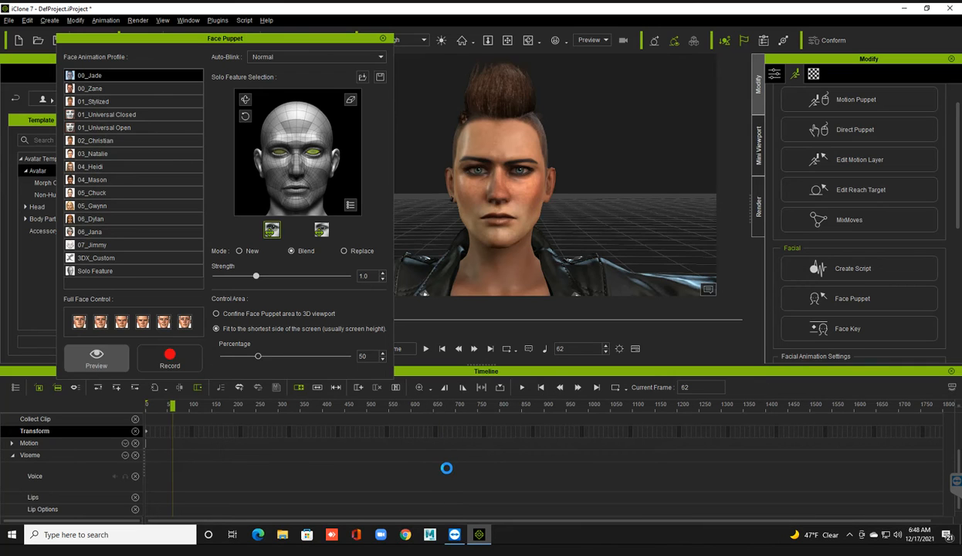
left_click(269, 437)
left_click(343, 429)
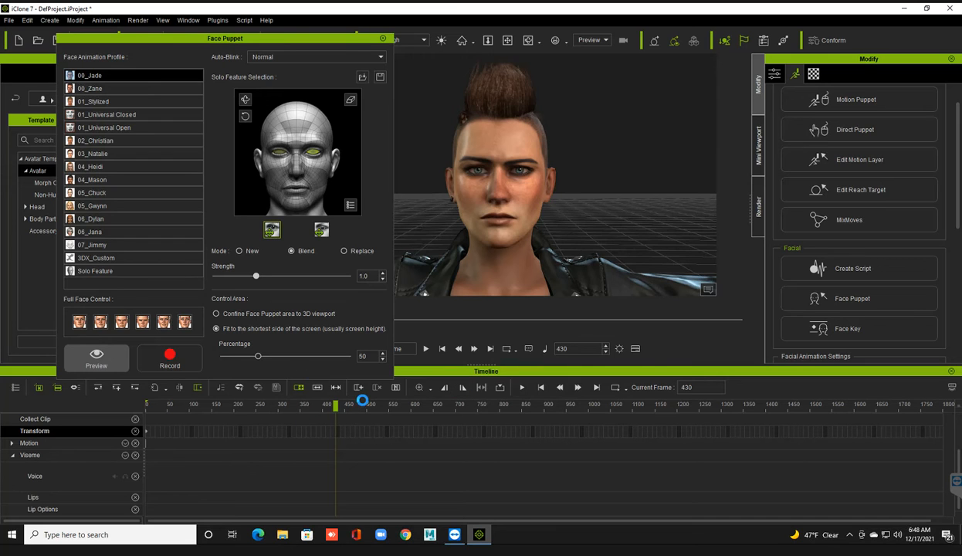
left_click(540, 389)
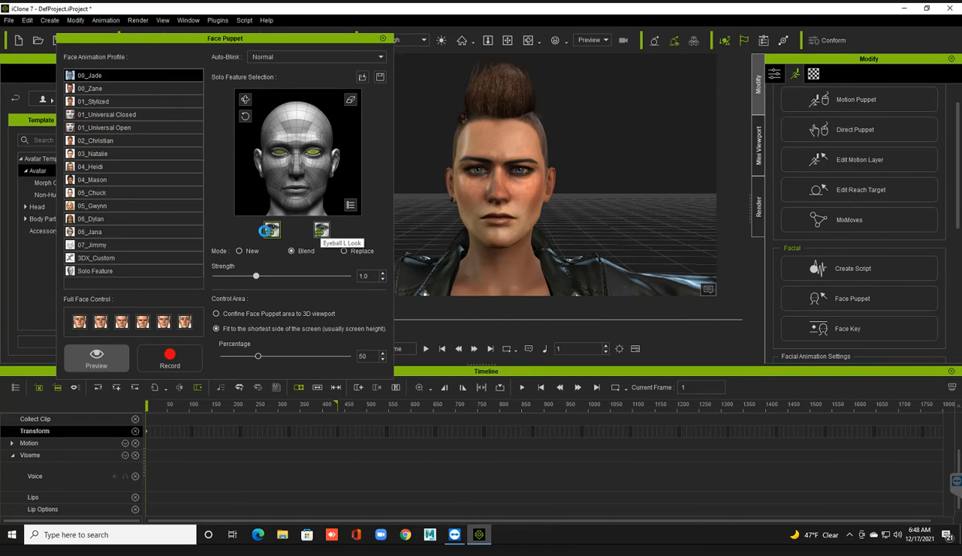
Preview the Eyeball L Look control, switch back to the first eye look control, and preview that one too.
left_click(320, 229)
left_click(97, 359)
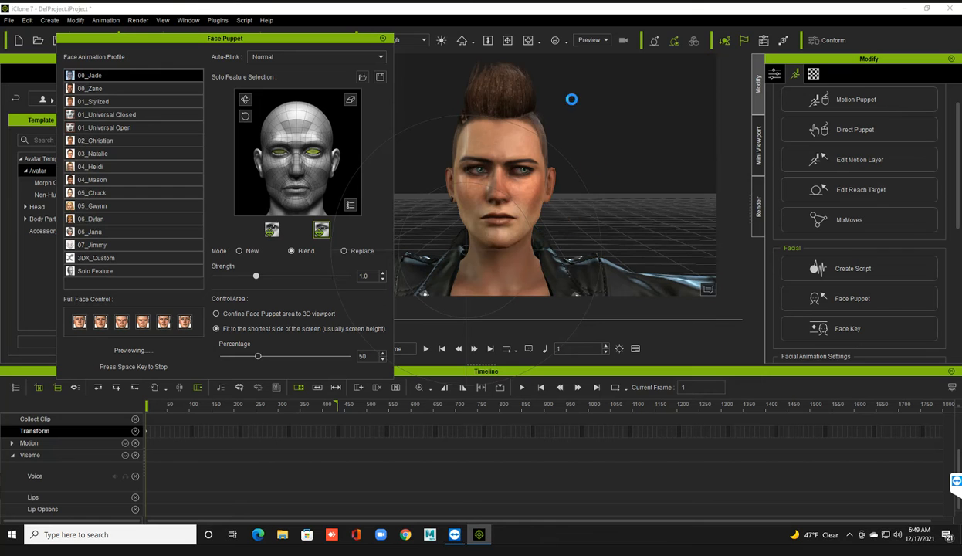
key("space")
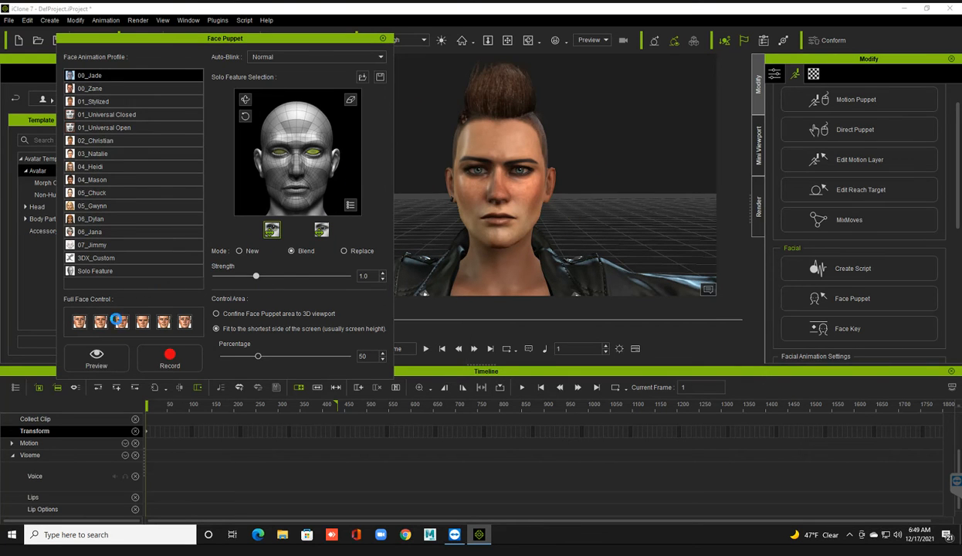
left_click(102, 348)
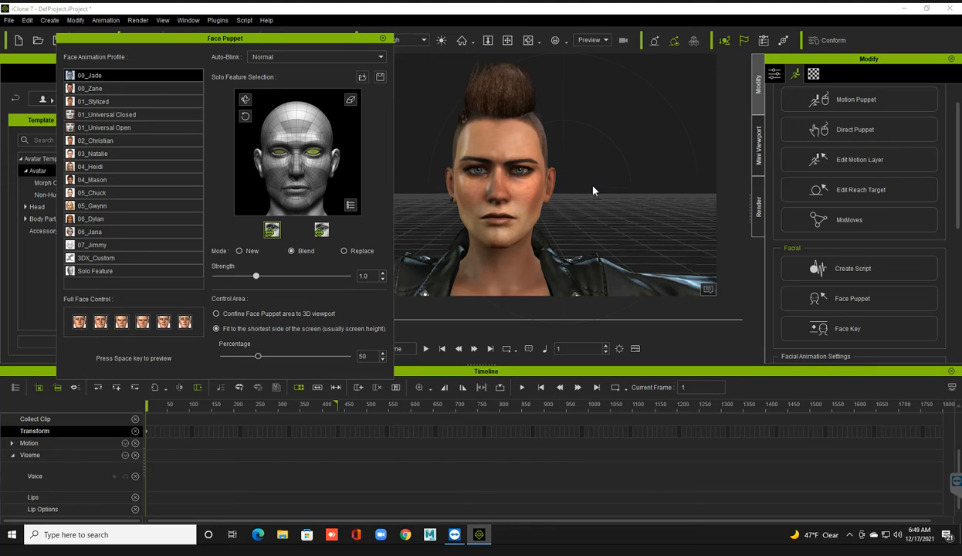
key("space")
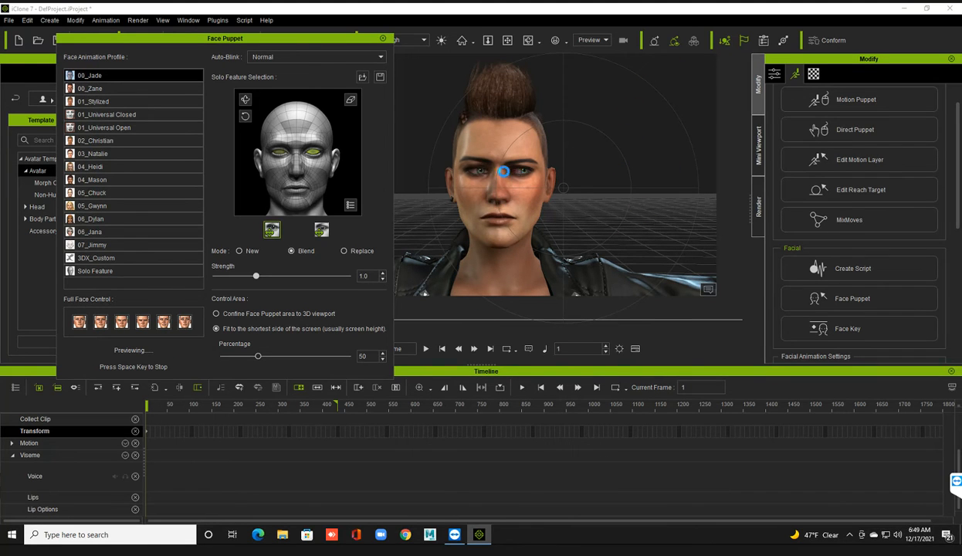
key("space")
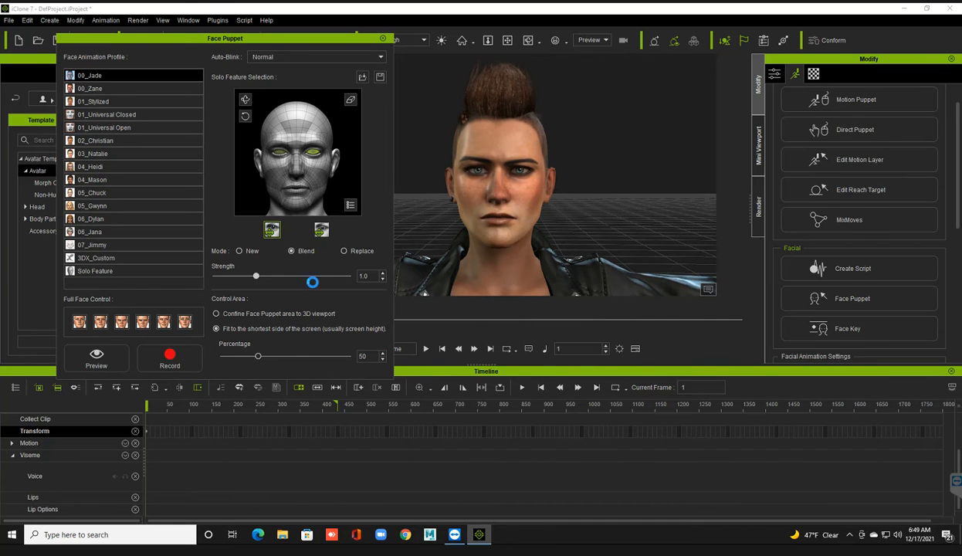
Record a Face Puppet eye movement for both eyeballs from the first frame through frame 430.
left_click(170, 349)
key("space")
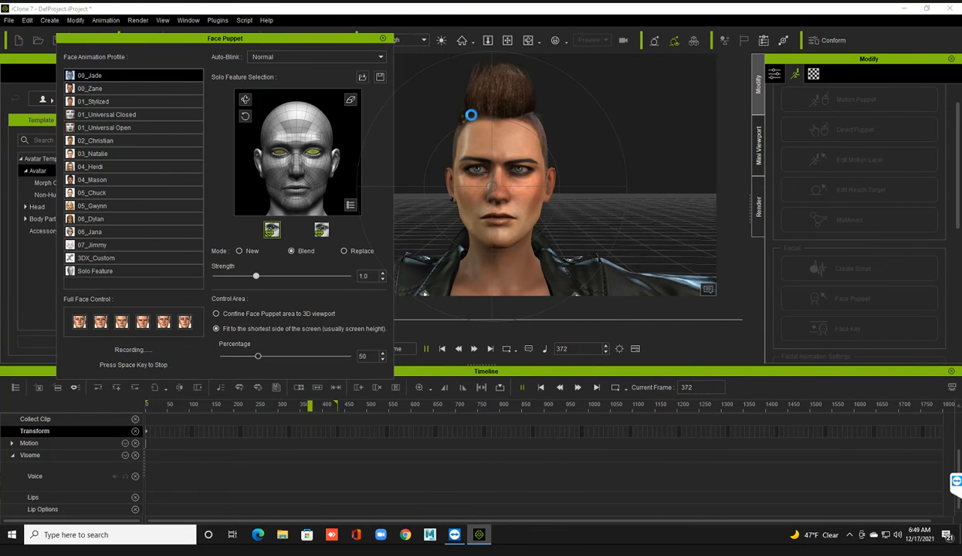
key("space")
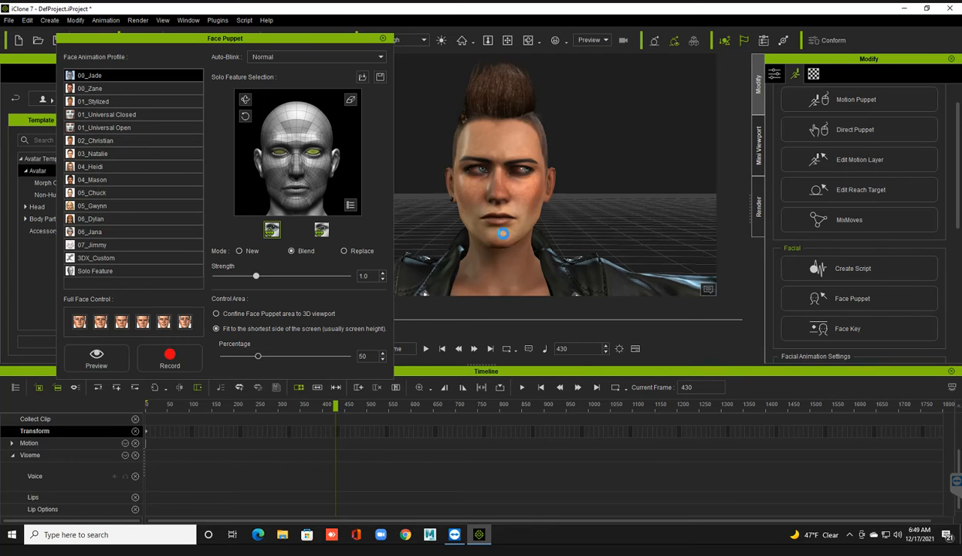
Close the Face Puppet settings and remove the object animation from the 0.Jade avatar.
left_click(382, 43)
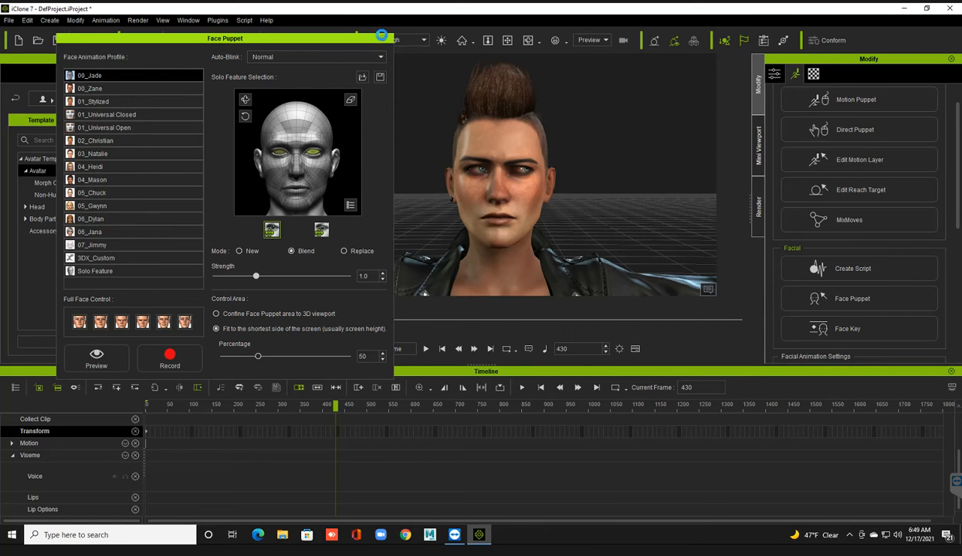
left_click(382, 39)
right_click(531, 191)
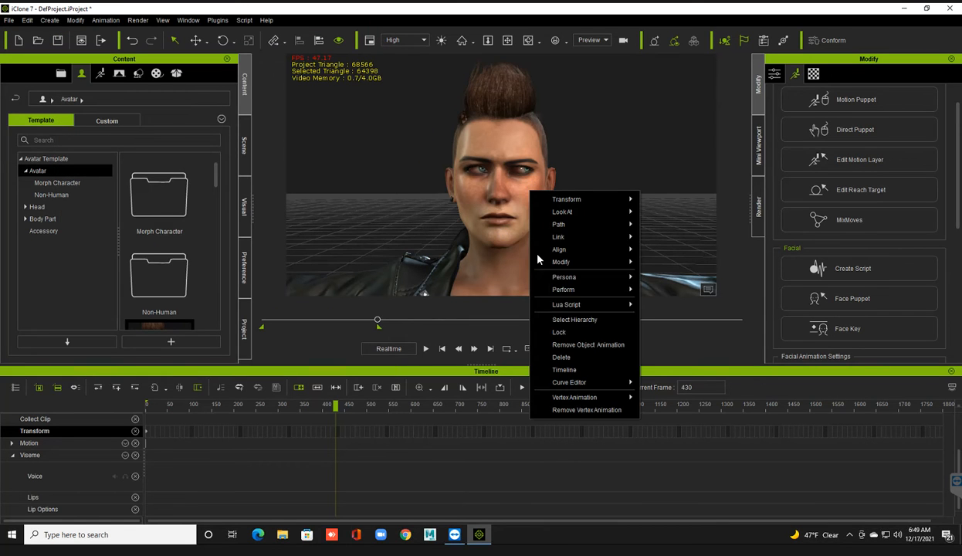
left_click(552, 346)
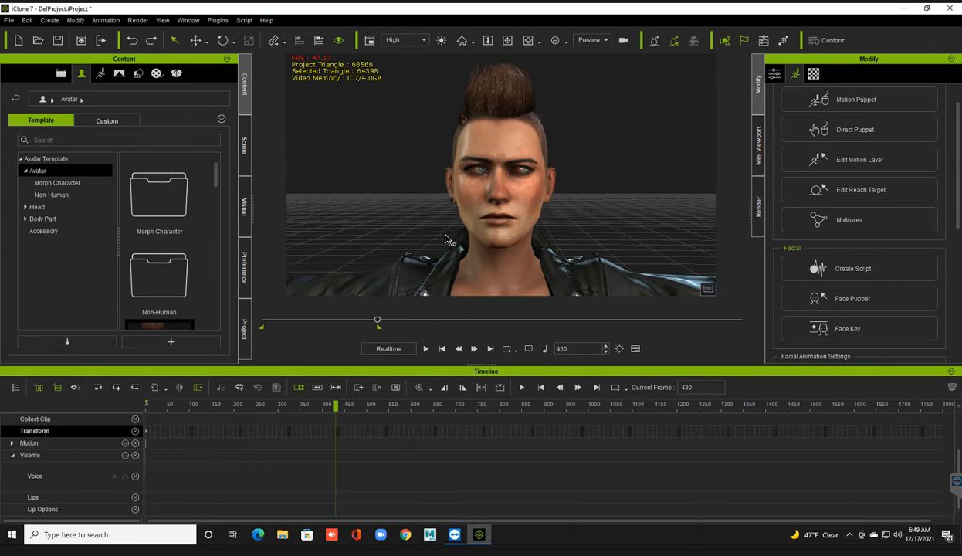
Record another Face Puppet eye movement for both eyeballs up to frame 430 and close the Face Puppet settings.
left_click(792, 298)
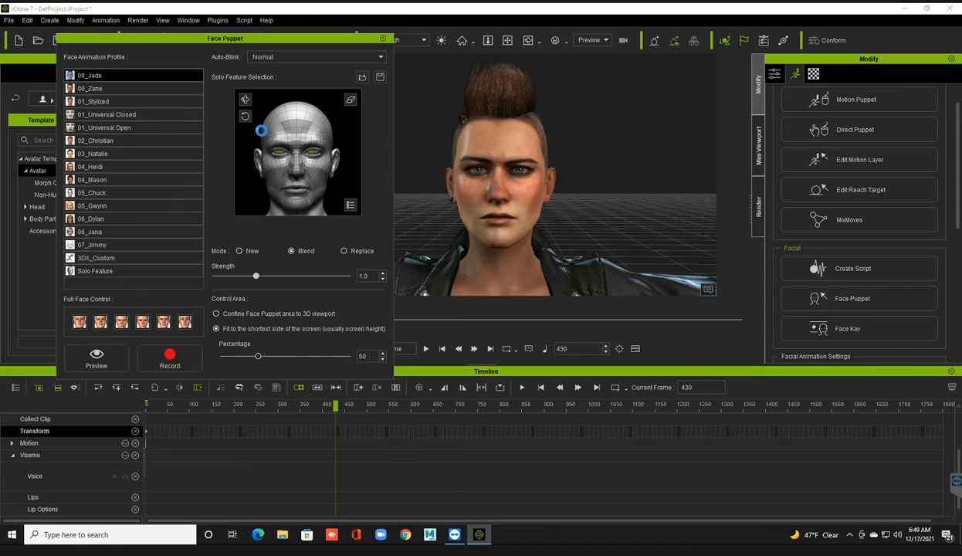
left_click(168, 355)
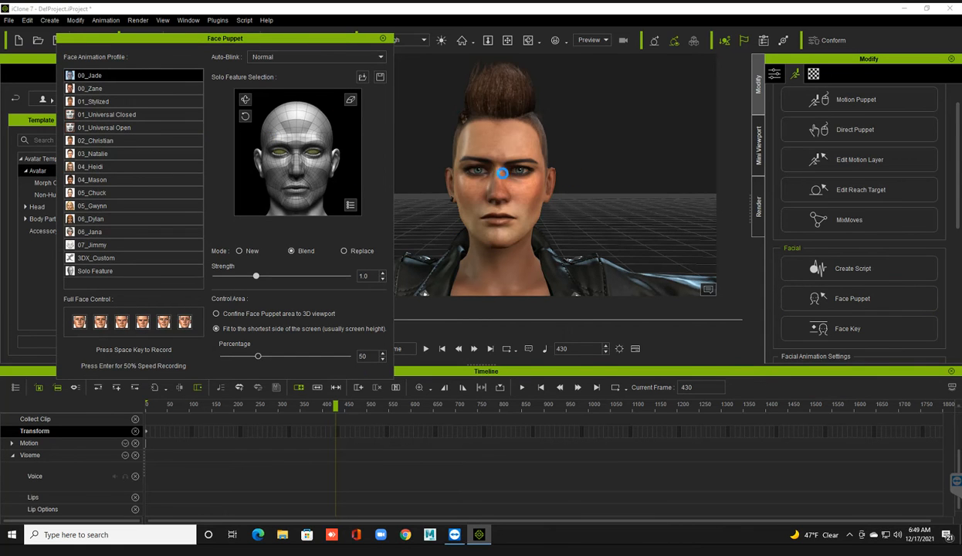
key("space")
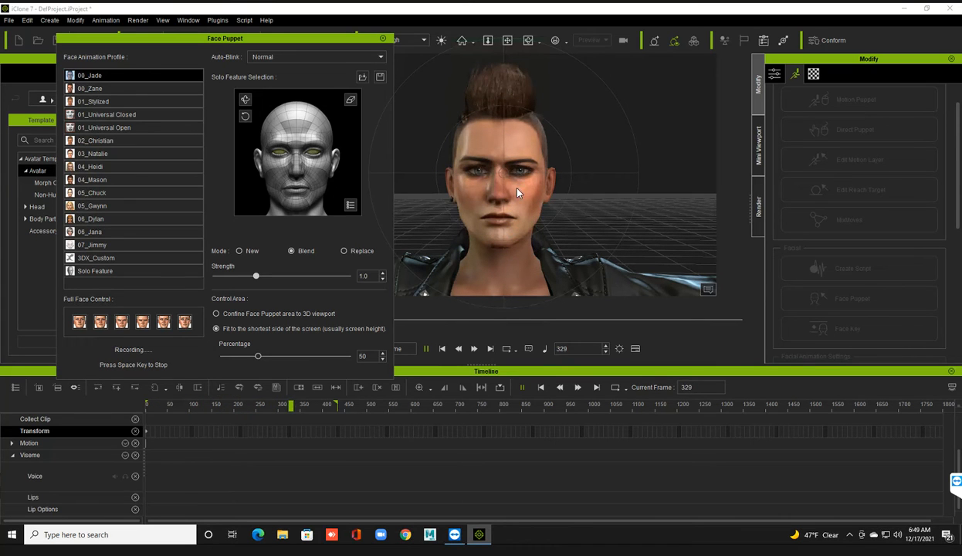
key("space")
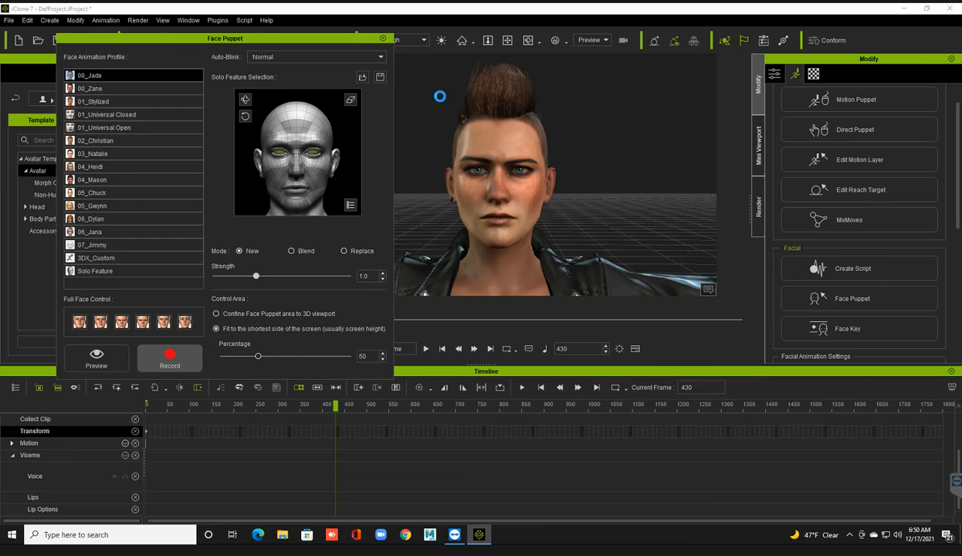
left_click(383, 41)
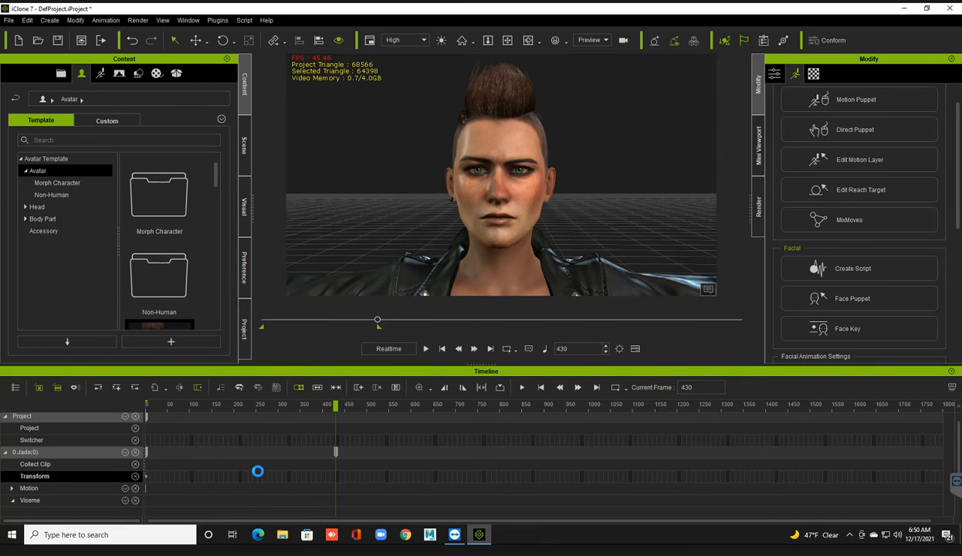
Hide the Viseme track and show the Expression track for 0.Jade in the timeline.
left_click(126, 452)
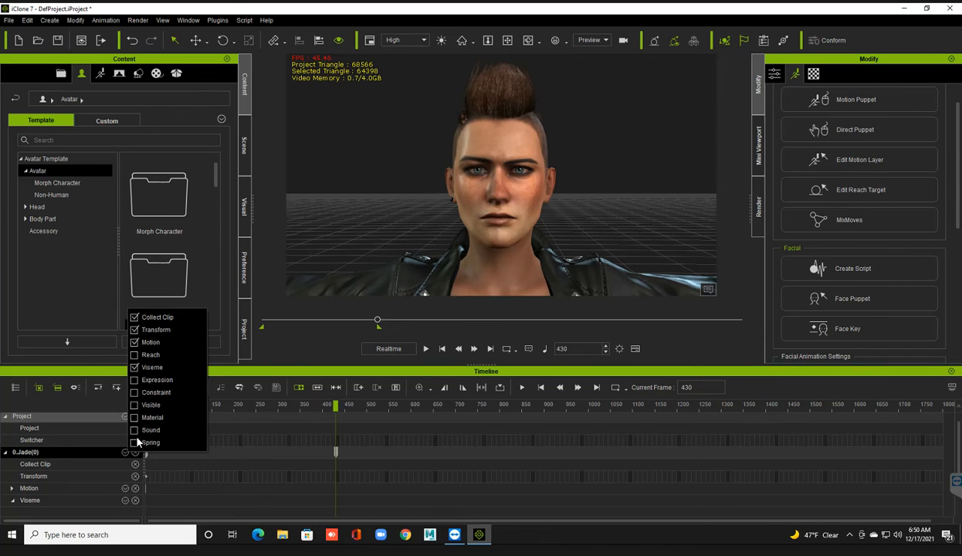
left_click(140, 368)
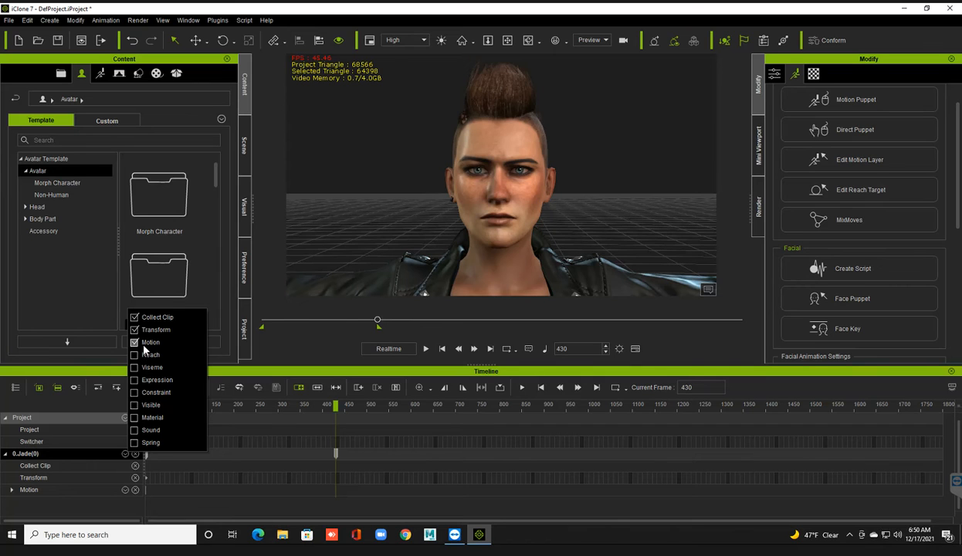
left_click(150, 380)
left_click(267, 464)
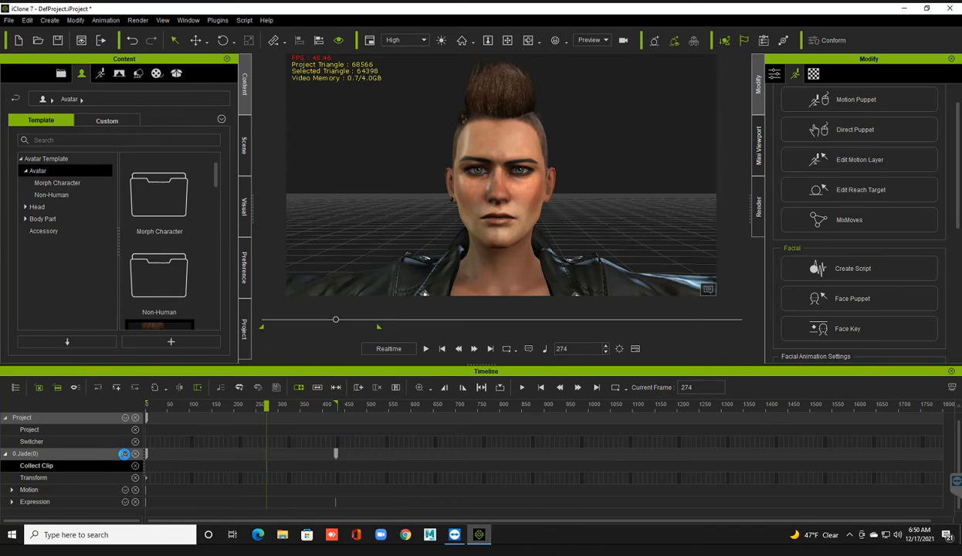
Show the remaining 0.Jade timeline tracks: Reach, Viseme, Constraint, Visible, Material, Sound and Spring.
left_click(125, 453)
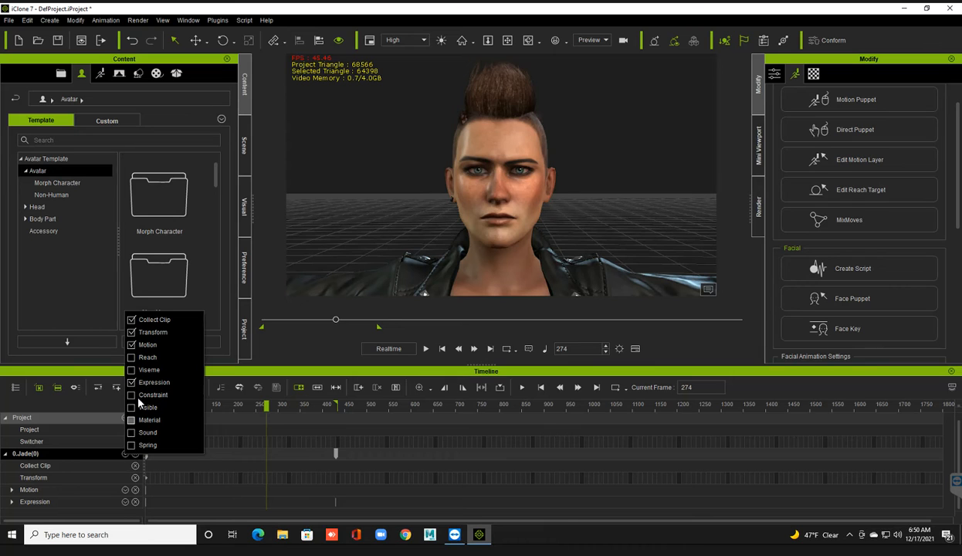
left_click(133, 370)
left_click(132, 358)
left_click(140, 446)
left_click(144, 420)
left_click(145, 394)
left_click(143, 370)
left_click(232, 442)
Expand the Material, Constraint and Expression tracks of 0.Jade to list their sub-tracks.
scroll(216, 471, "down", 3)
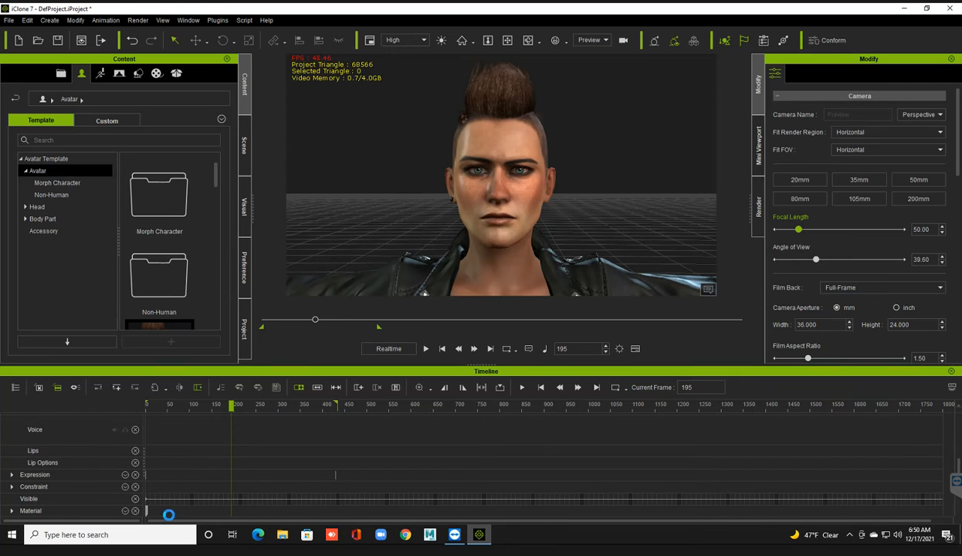
scroll(97, 503, "down", 2)
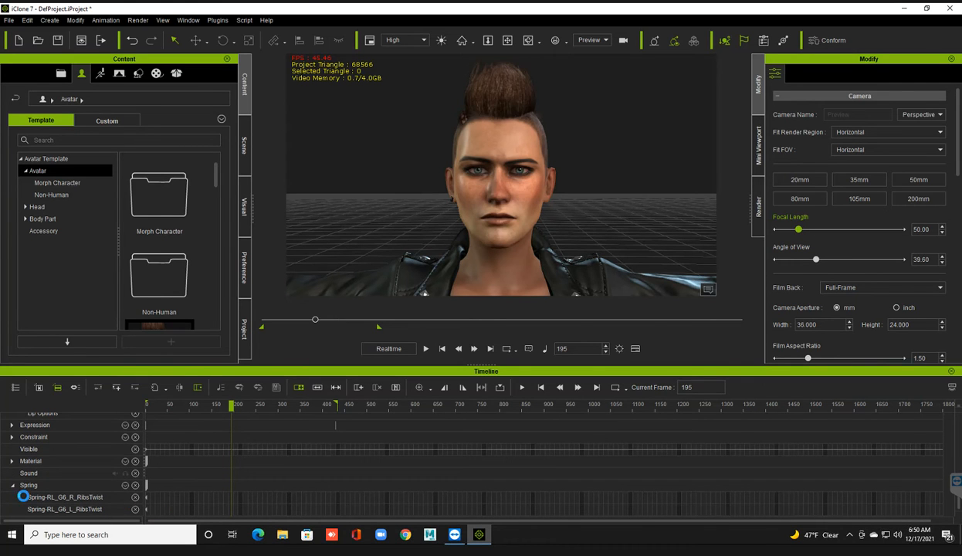
left_click(11, 462)
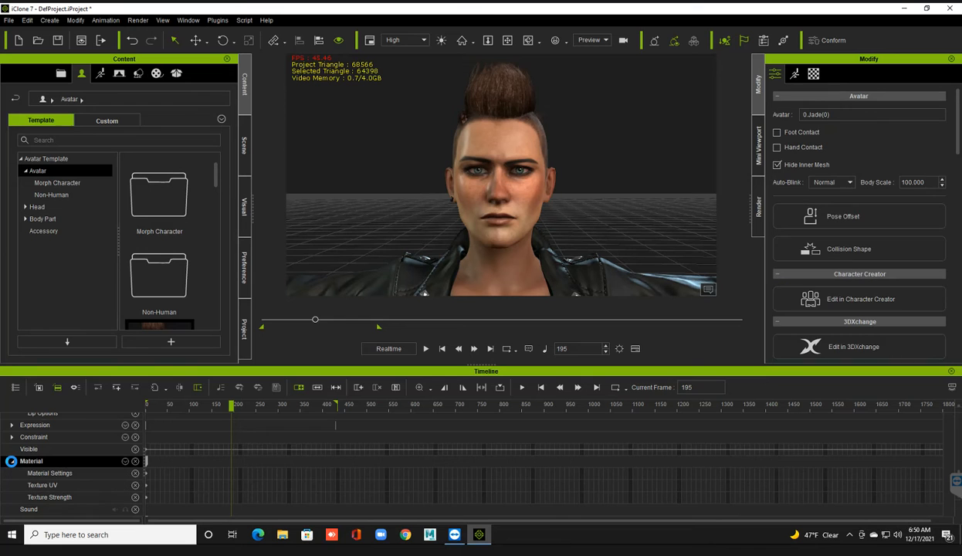
left_click(12, 437)
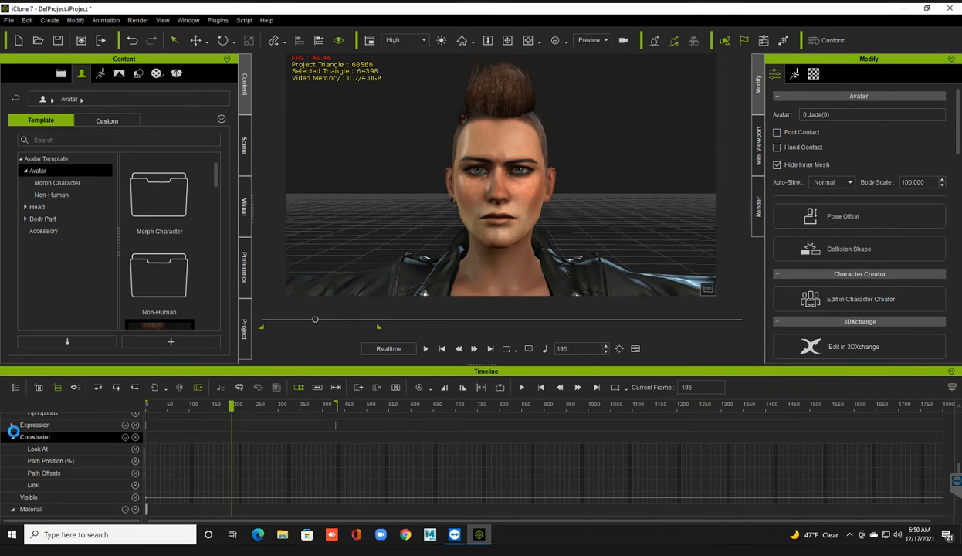
left_click(12, 425)
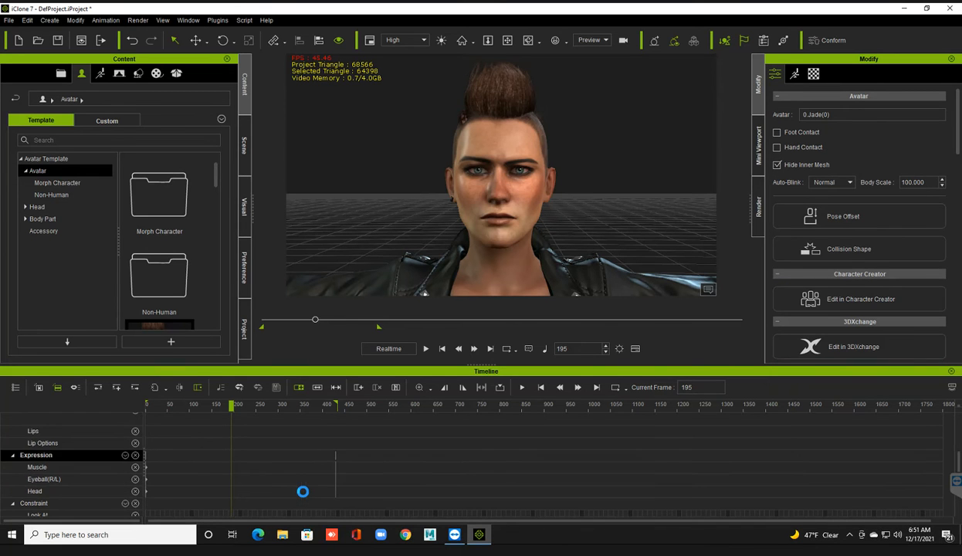
Examine 0.Jade's Muscle, Eyeball(R/L) and Head expression tracks and scrub the timeline to frame 426 to check the animation.
scroll(232, 478, "up", 4)
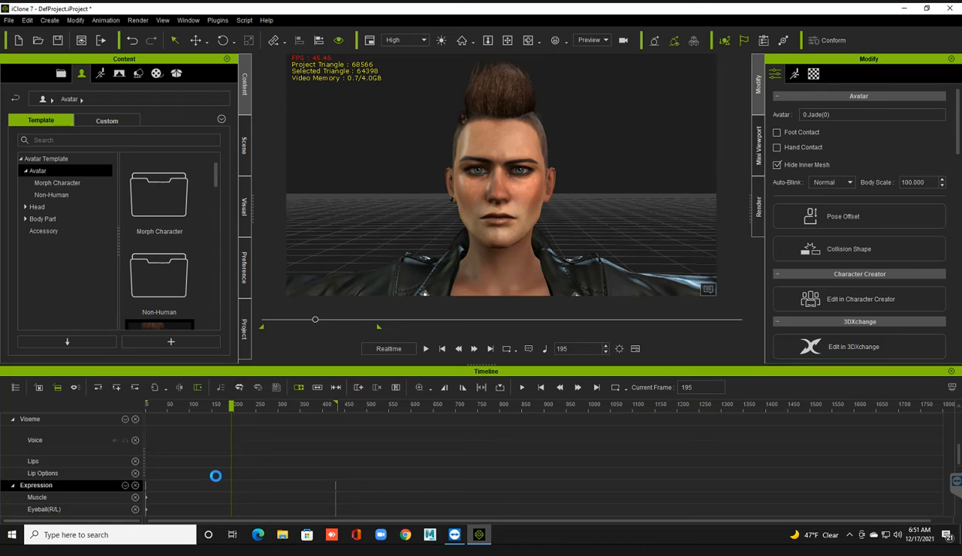
scroll(193, 465, "up", 3)
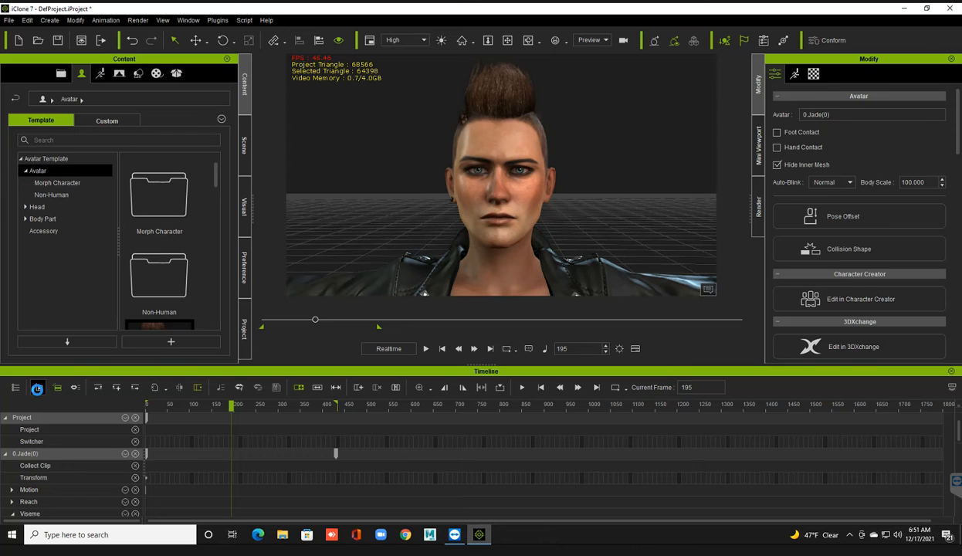
left_click(37, 387)
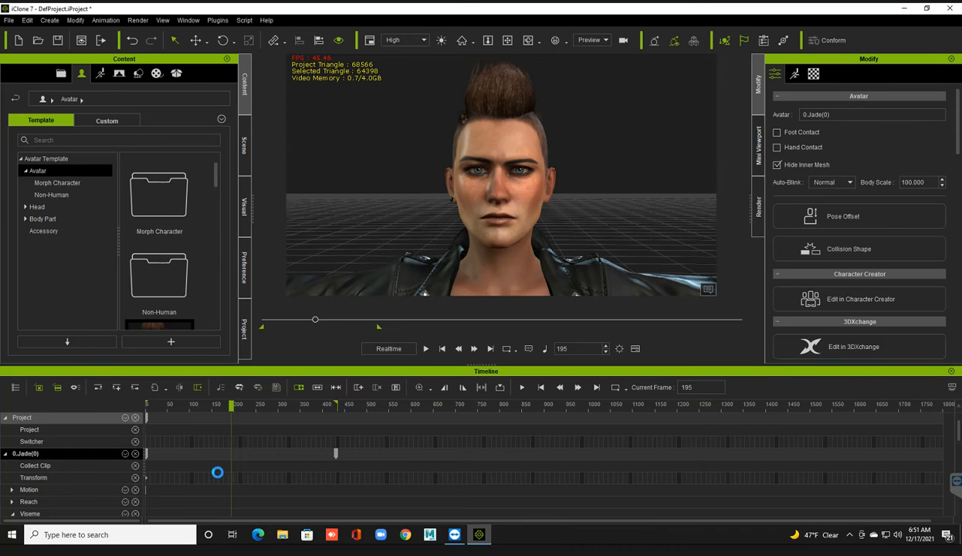
scroll(240, 477, "down", 6)
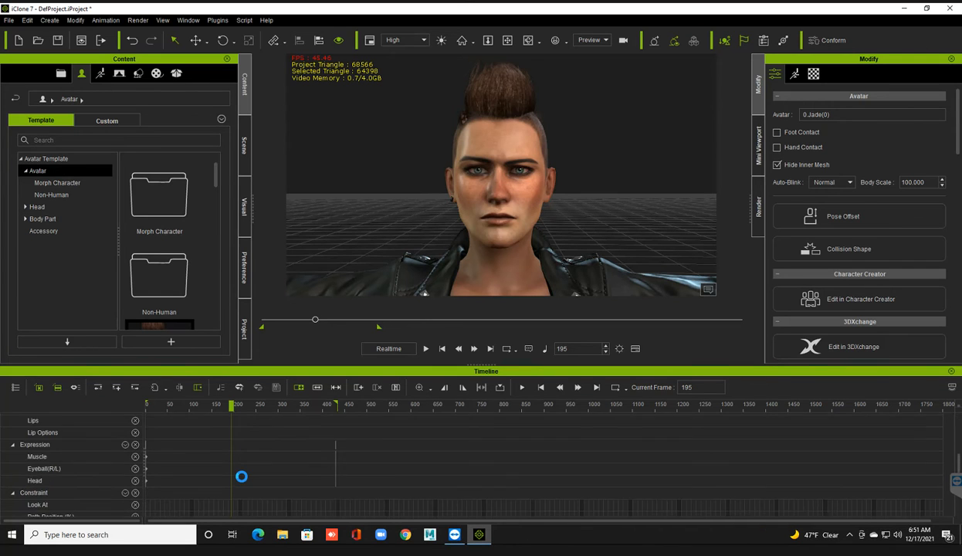
scroll(242, 479, "down", 2)
scroll(242, 482, "up", 2)
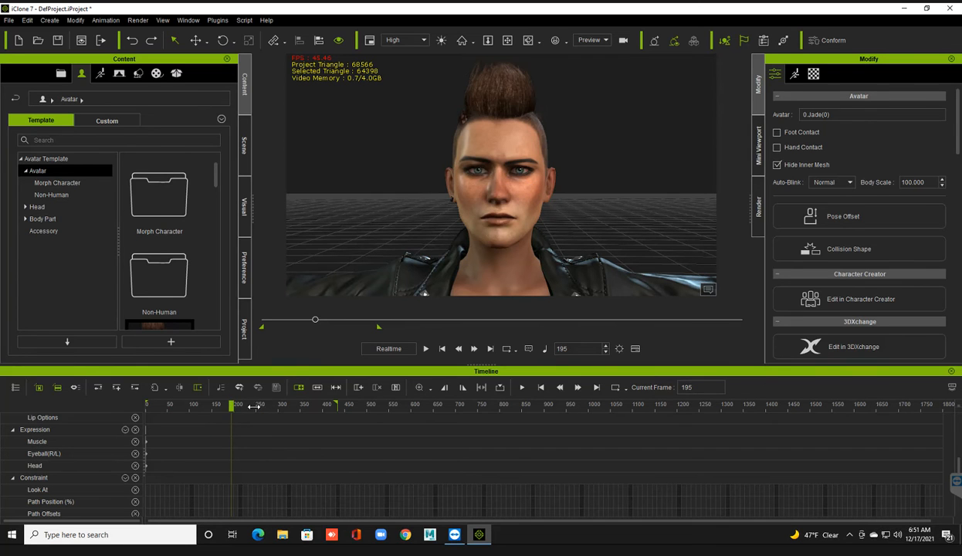
left_click_drag(253, 407, 265, 404)
left_click(328, 407)
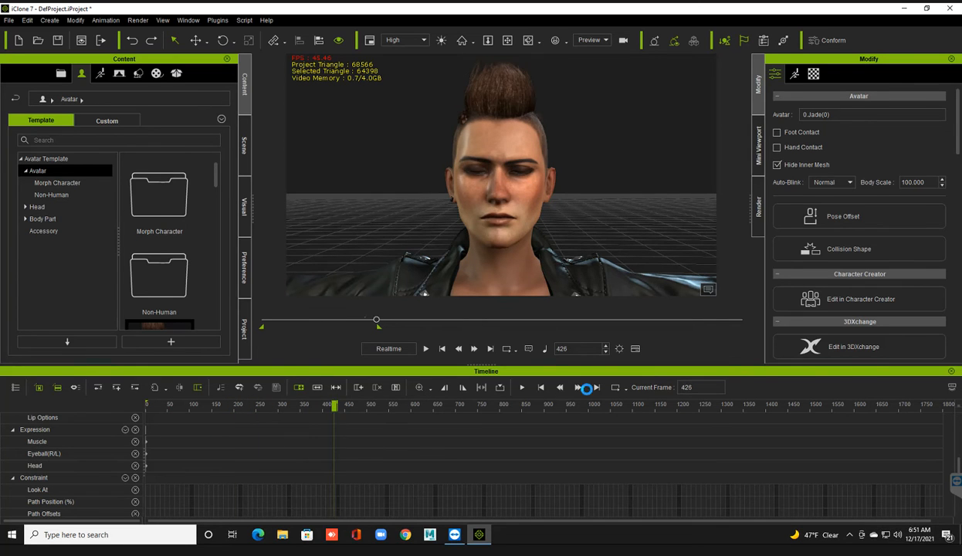
Record a Face Puppet eye movement in New mode for both eyeballs, from the first frame through frame 430.
left_click(540, 387)
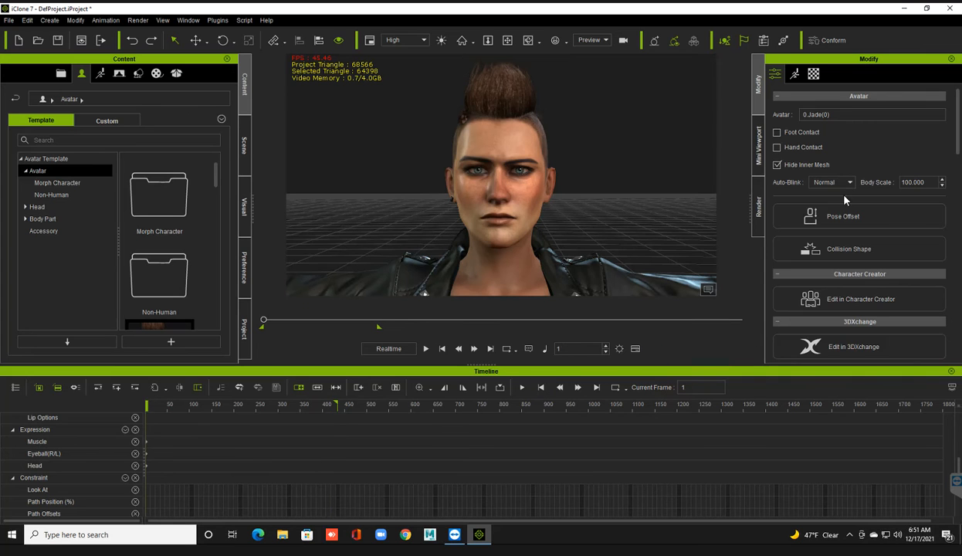
left_click(796, 74)
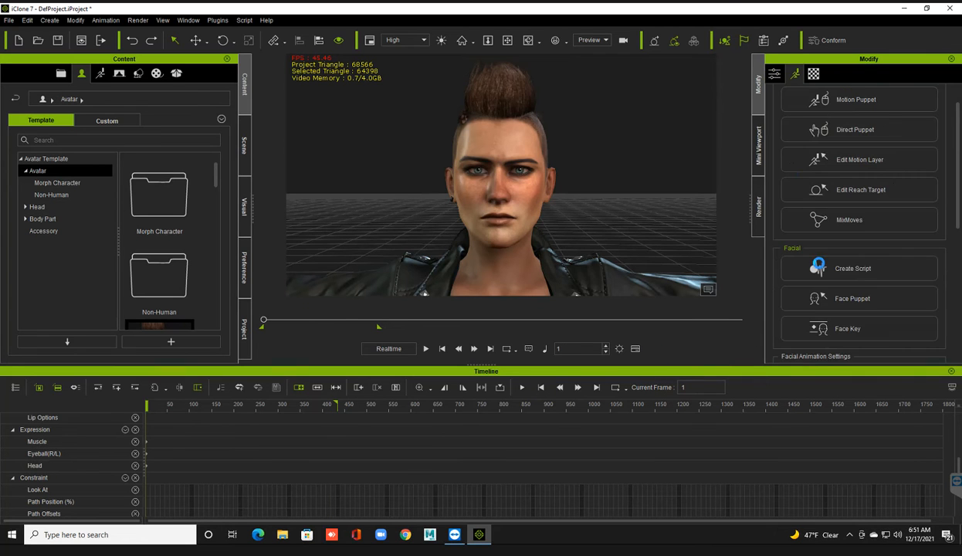
left_click(838, 298)
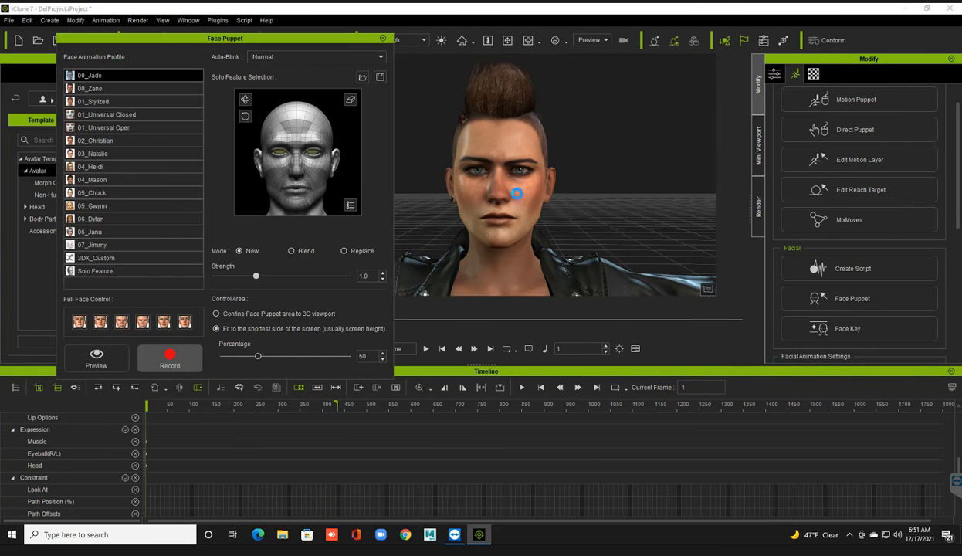
left_click(143, 357)
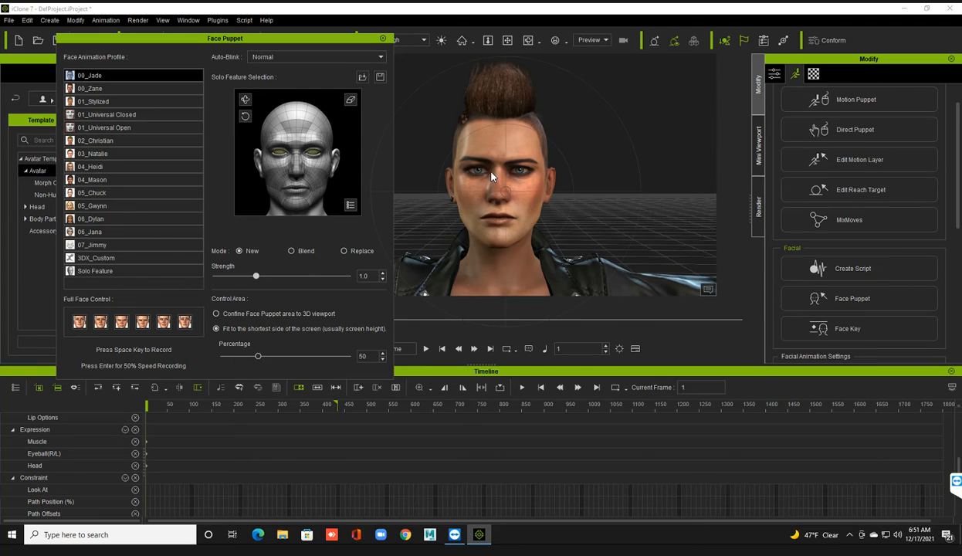
key("space")
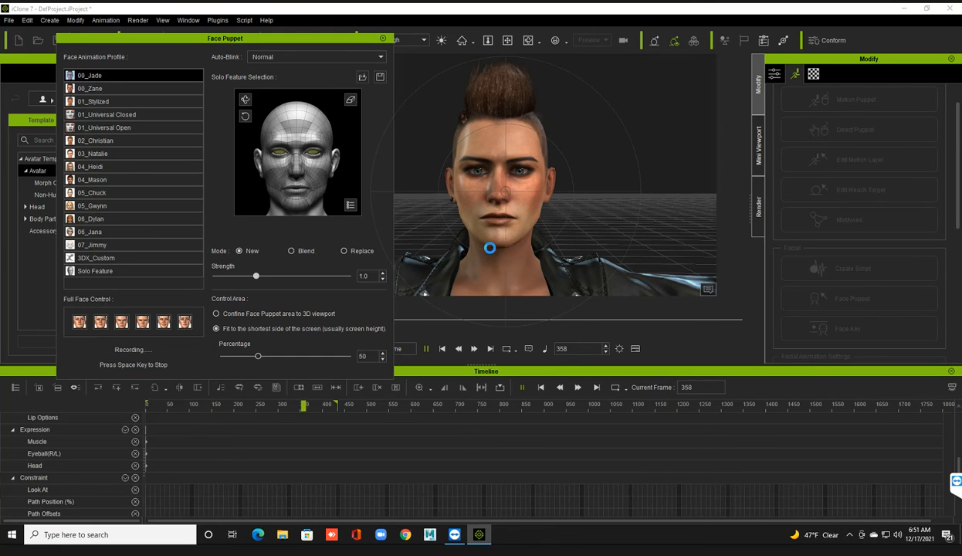
key("space")
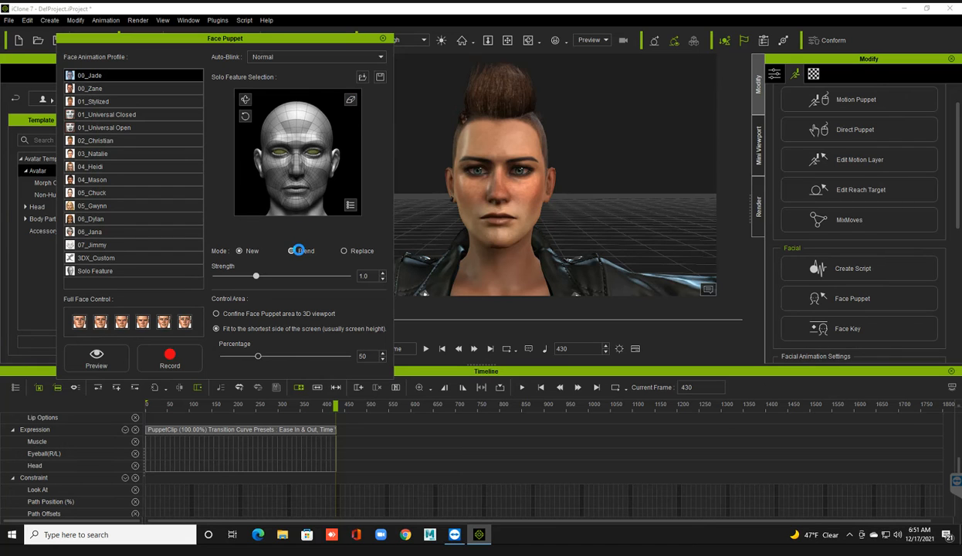
Switch Face Puppet to Blend mode, replace the eyeball selection with both cheeks, and preview the cheek movement.
left_click(300, 249)
left_click(351, 98)
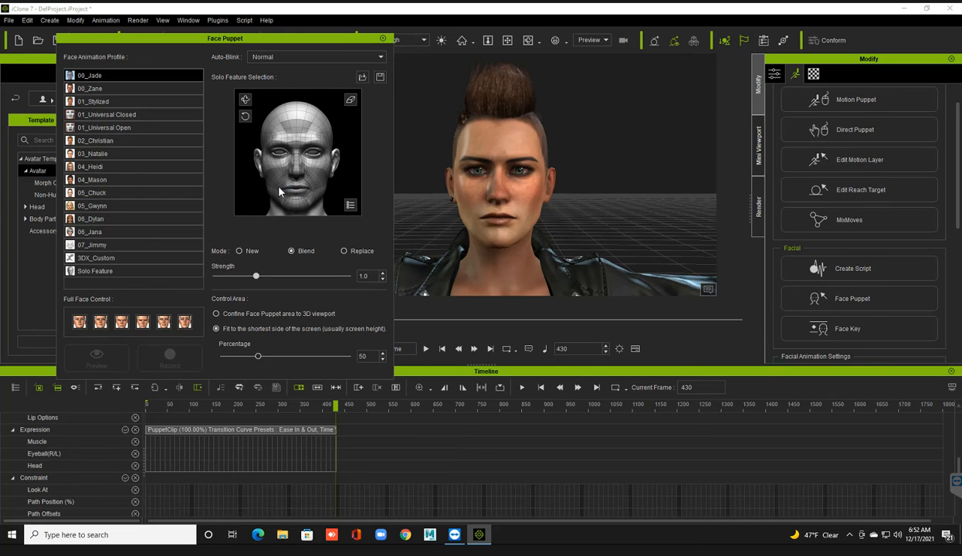
left_click(276, 182)
left_click(315, 180)
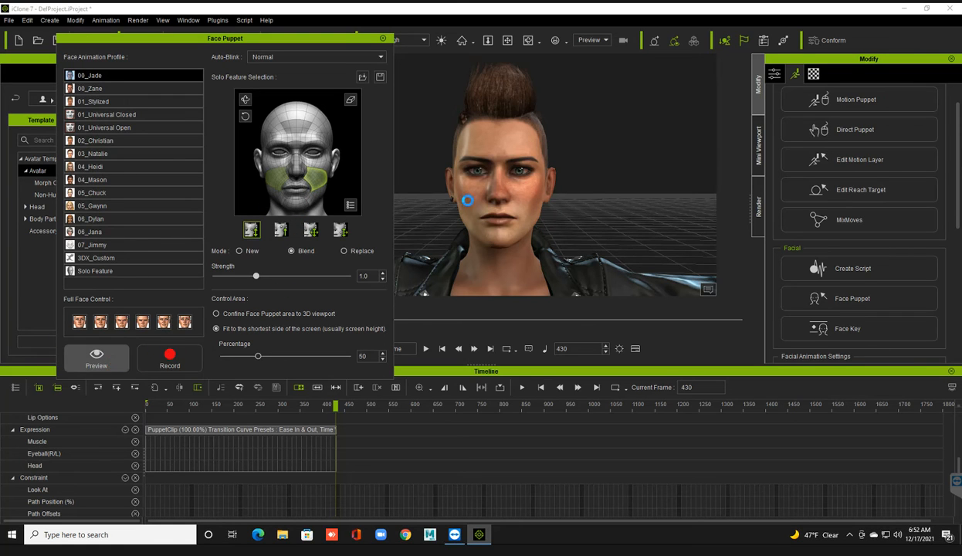
left_click(97, 357)
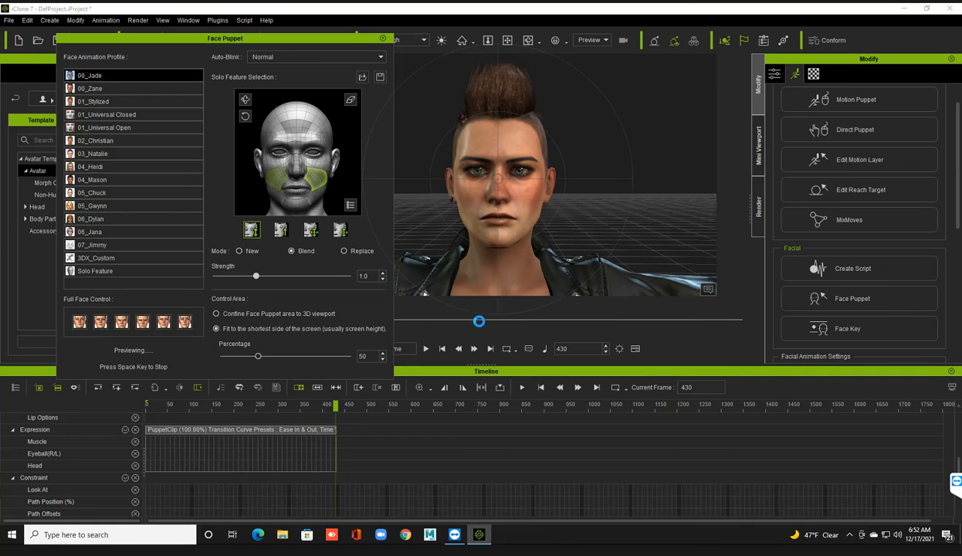
key("space")
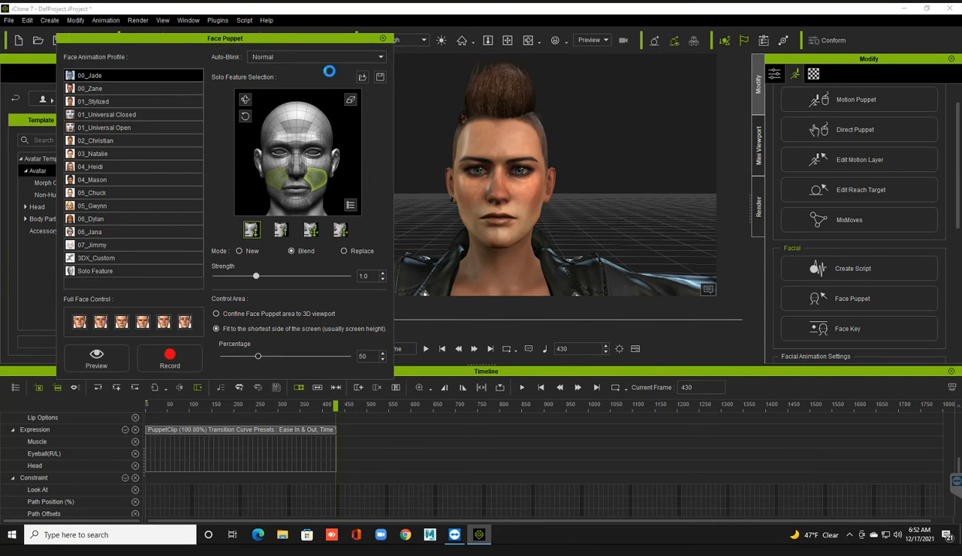
Replace the cheek selection with the mouth in Face Puppet and preview the mouth movement.
left_click(351, 100)
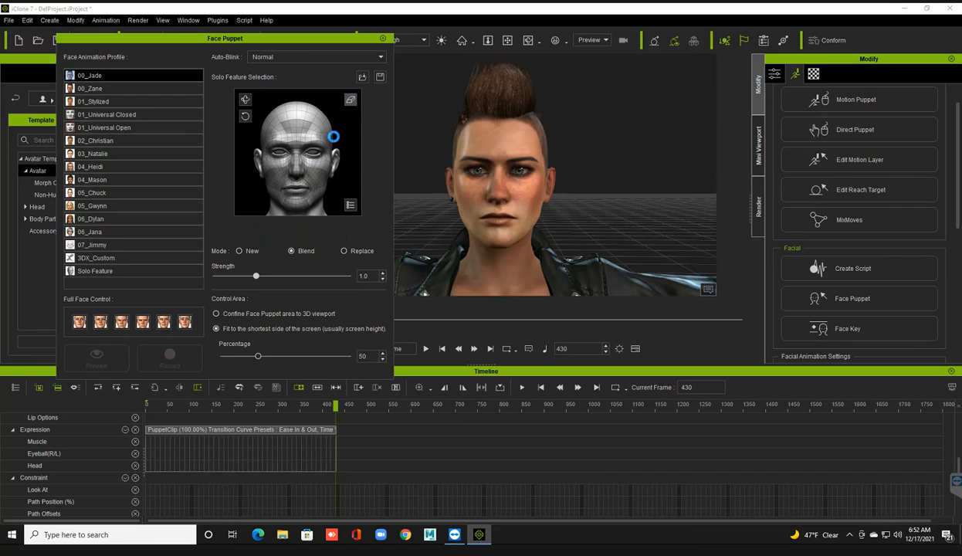
left_click(293, 183)
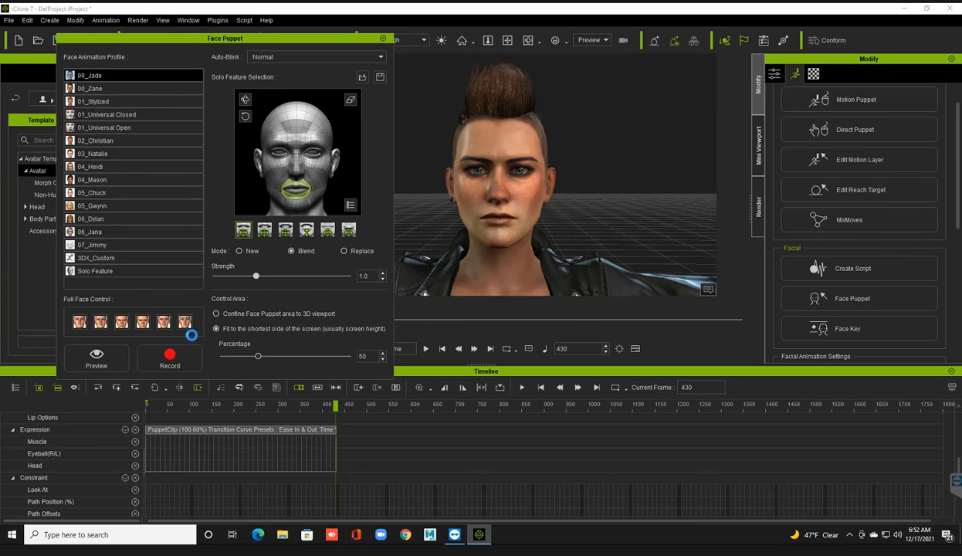
left_click(94, 349)
key("space")
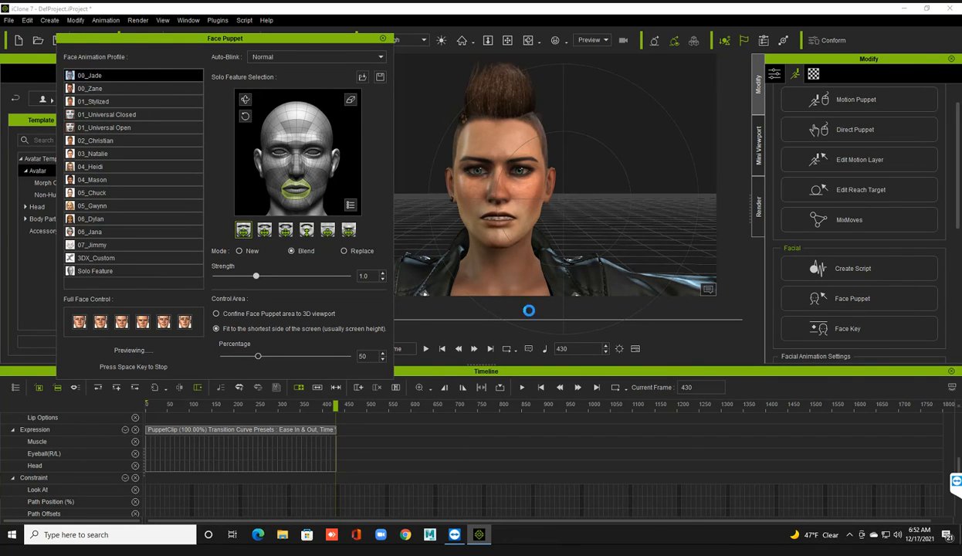
key("space")
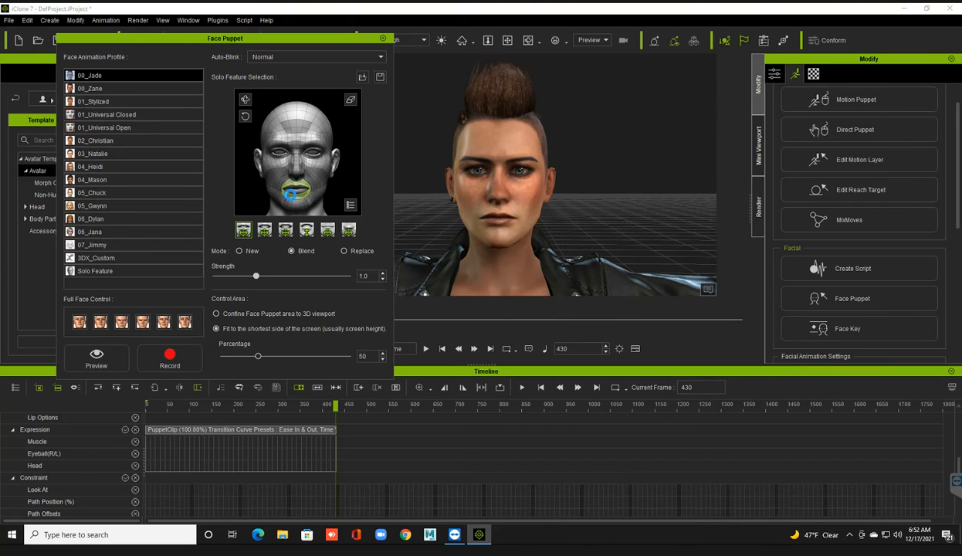
Replace the mouth selection with the chin and preview its first movement preset.
left_click(345, 100)
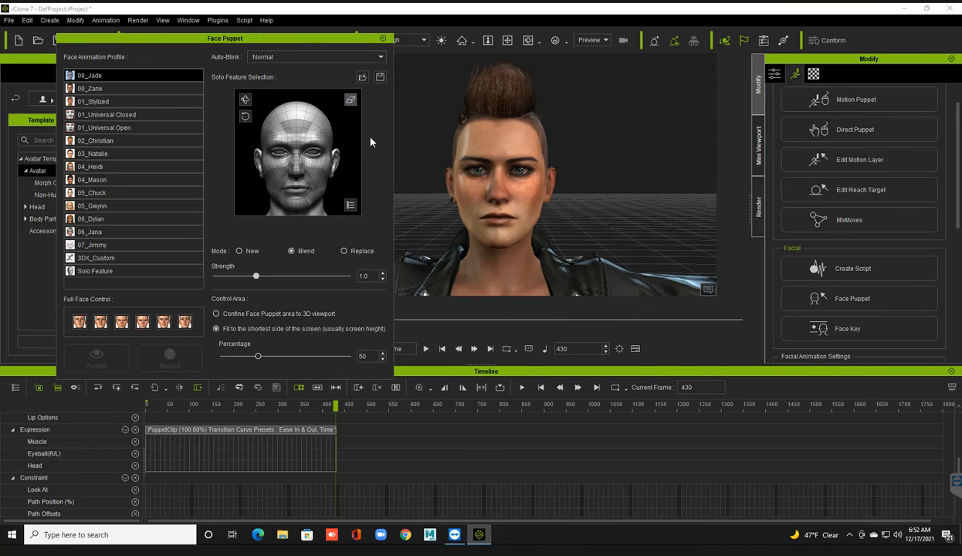
left_click(296, 197)
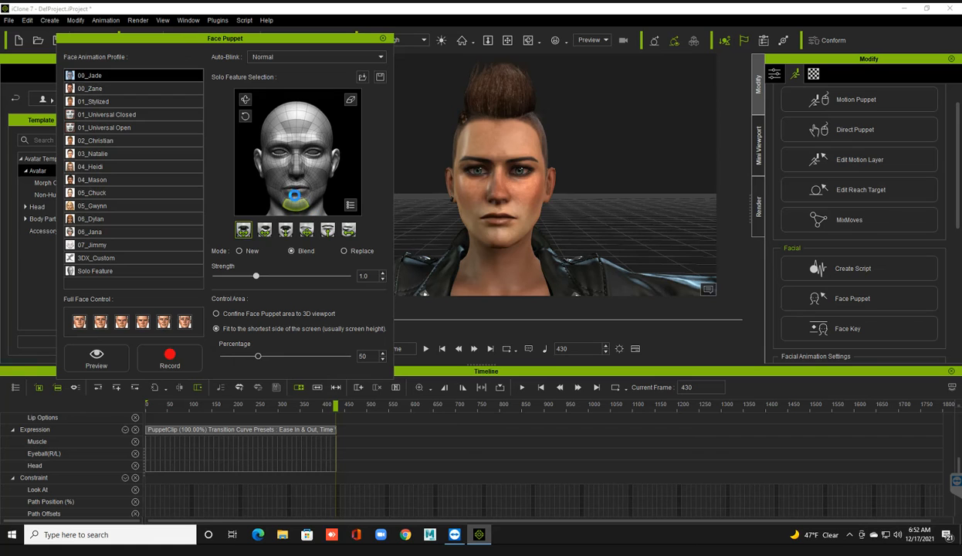
left_click(97, 358)
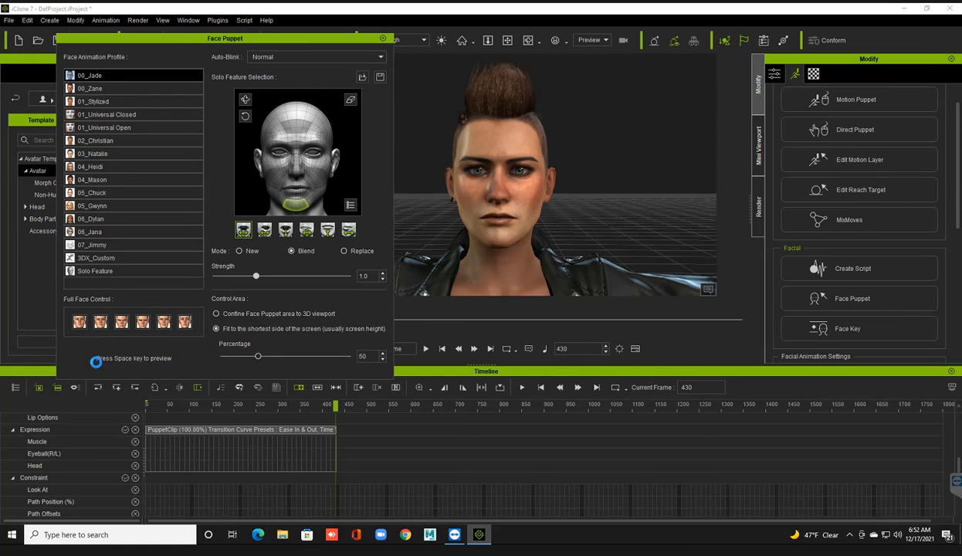
key("space")
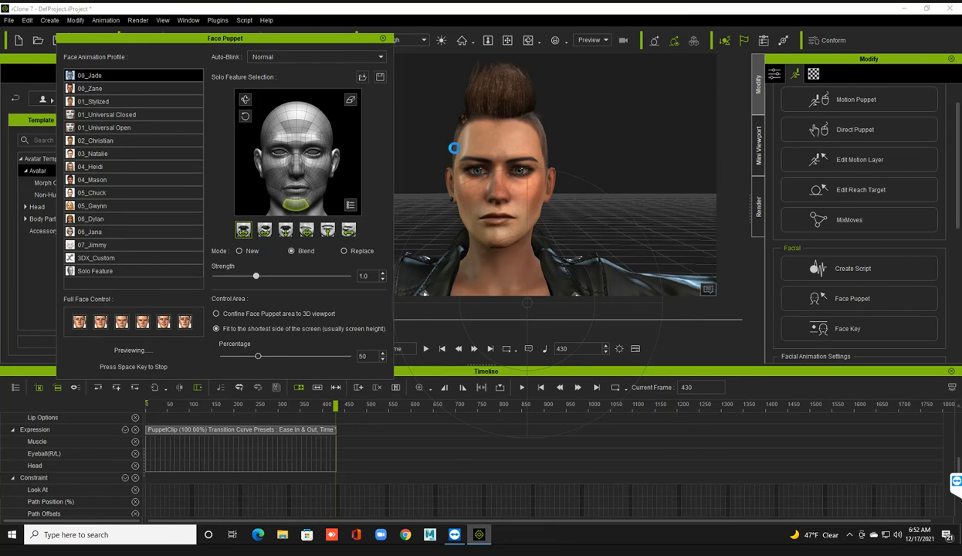
key("space")
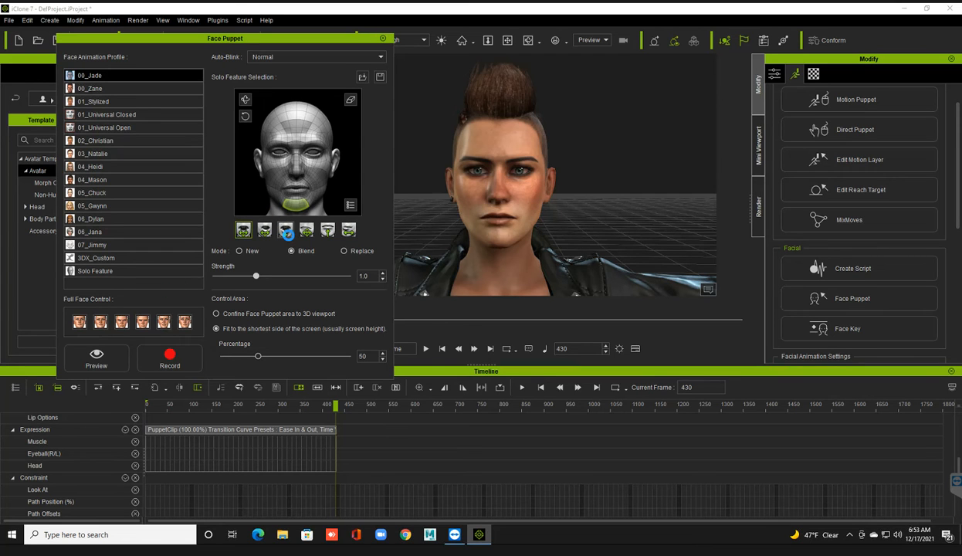
Switch the chin to its fifth movement preset and preview that motion.
left_click(328, 230)
left_click(81, 357)
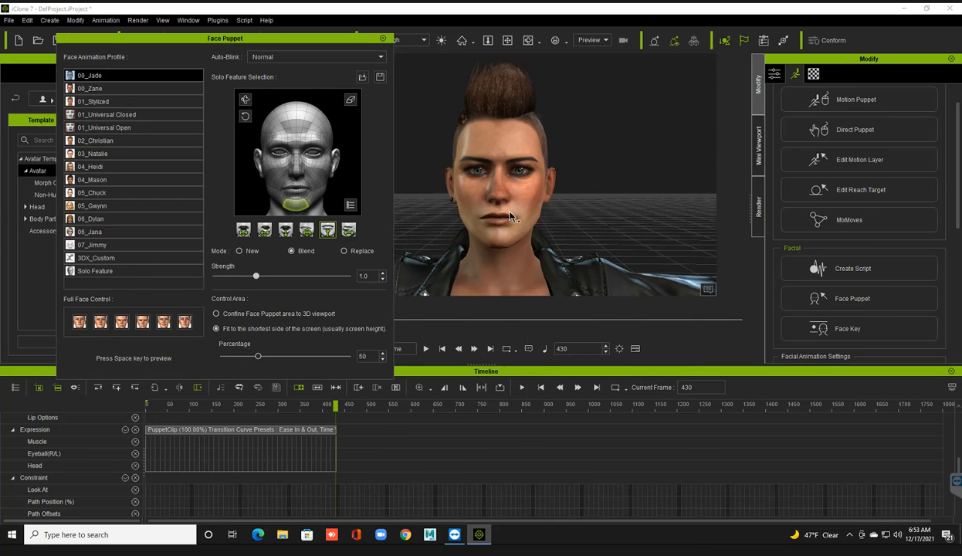
key("space")
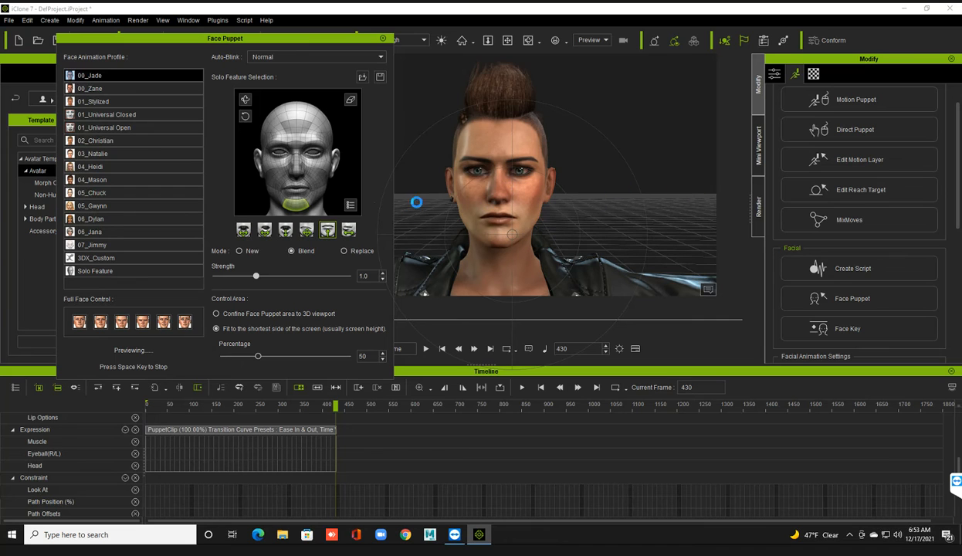
key("space")
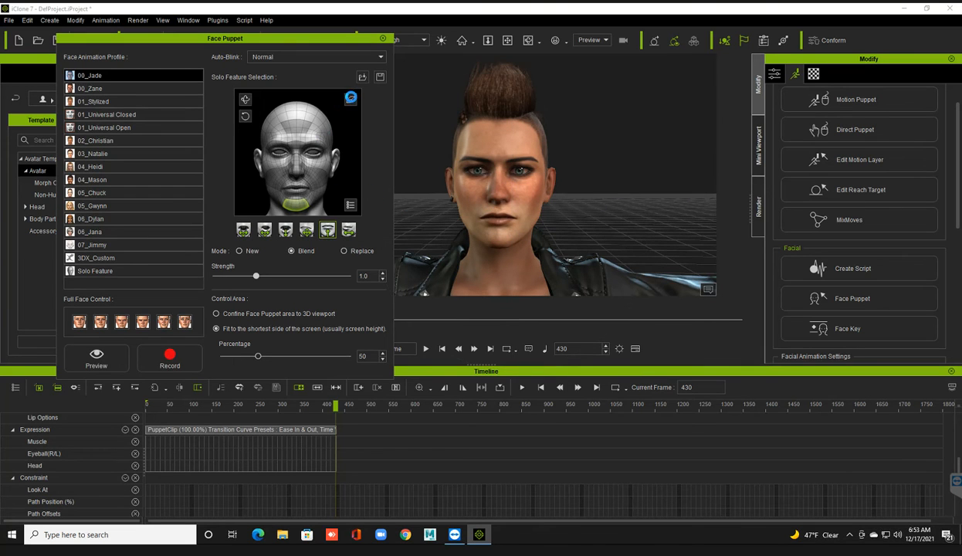
Replace the chin selection with the central forehead region and preview its movement.
left_click(352, 97)
left_click(296, 126)
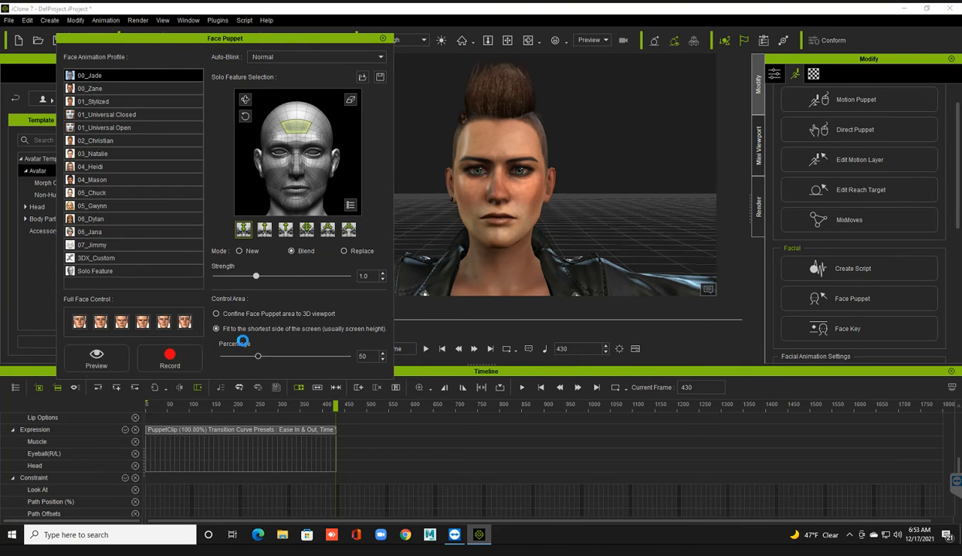
key("space")
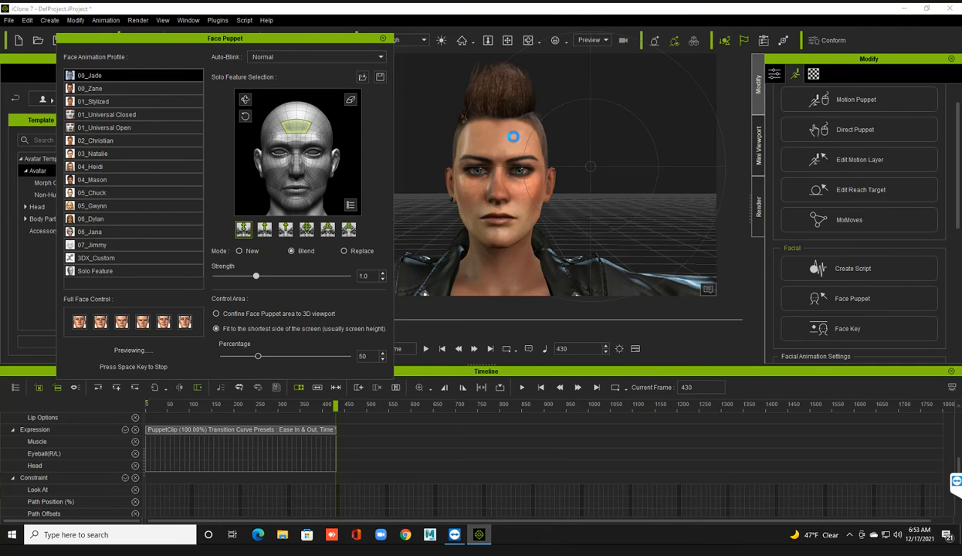
key("space")
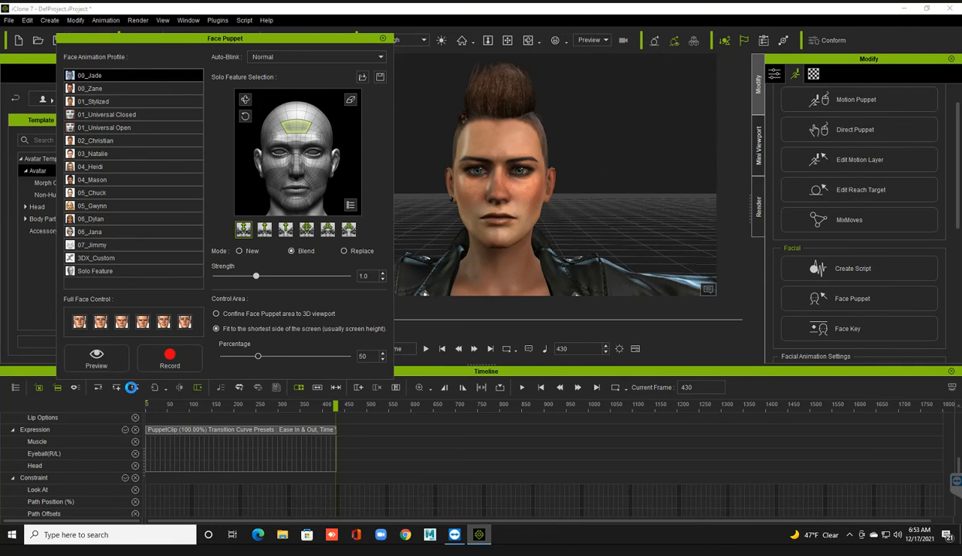
Record the central forehead movement in Blend mode from frame 1 through frame 430.
left_click(525, 387)
left_click(162, 353)
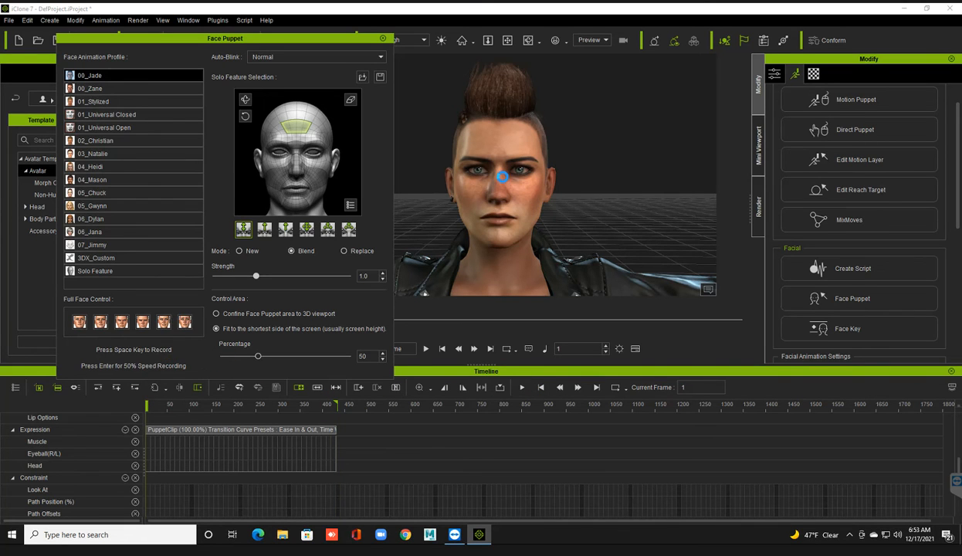
key("space")
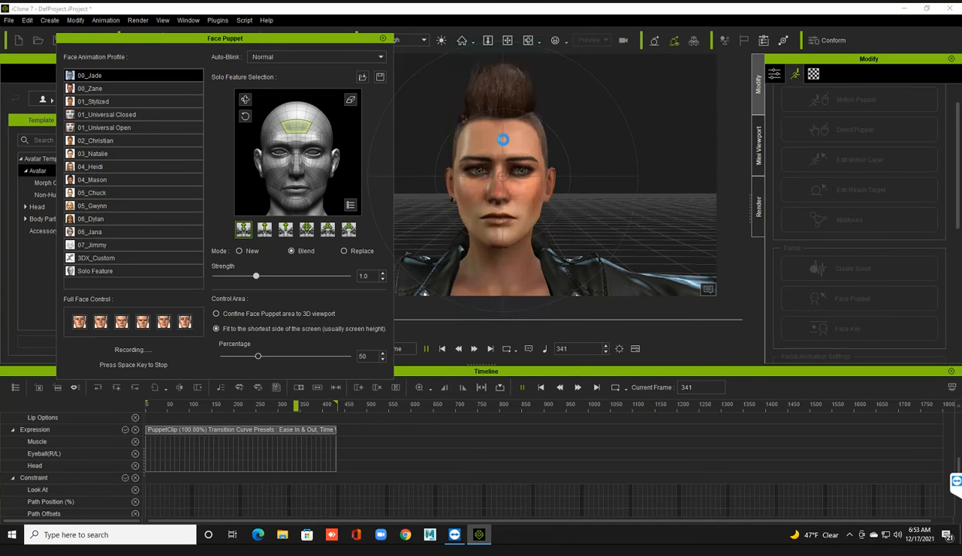
key("space")
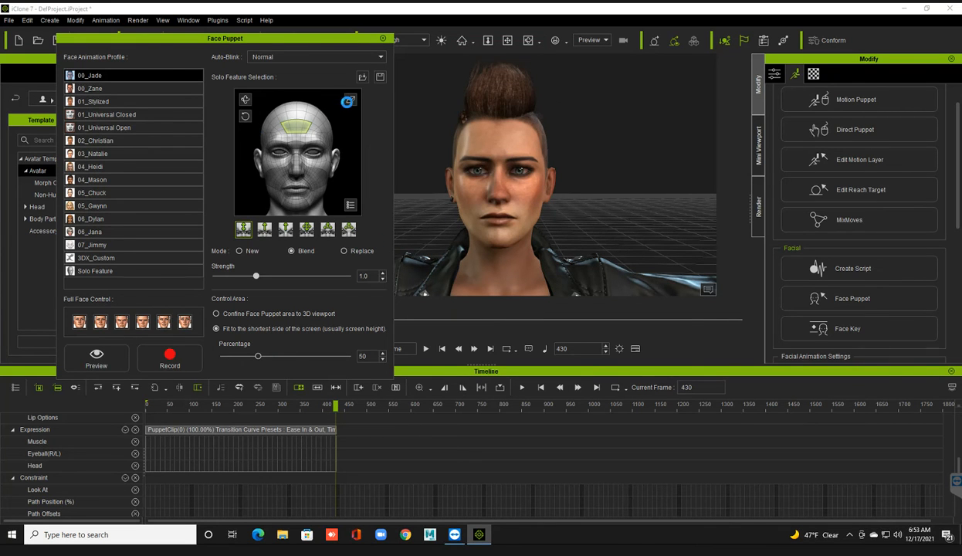
Clear the forehead selection, enable head rotation in Face Puppet, and preview the head movement.
left_click(348, 102)
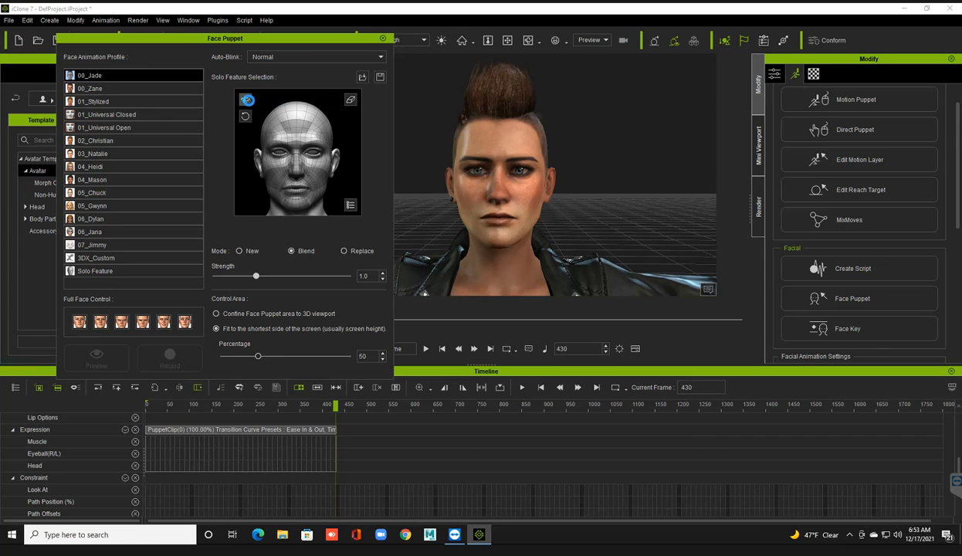
left_click(246, 100)
left_click(108, 353)
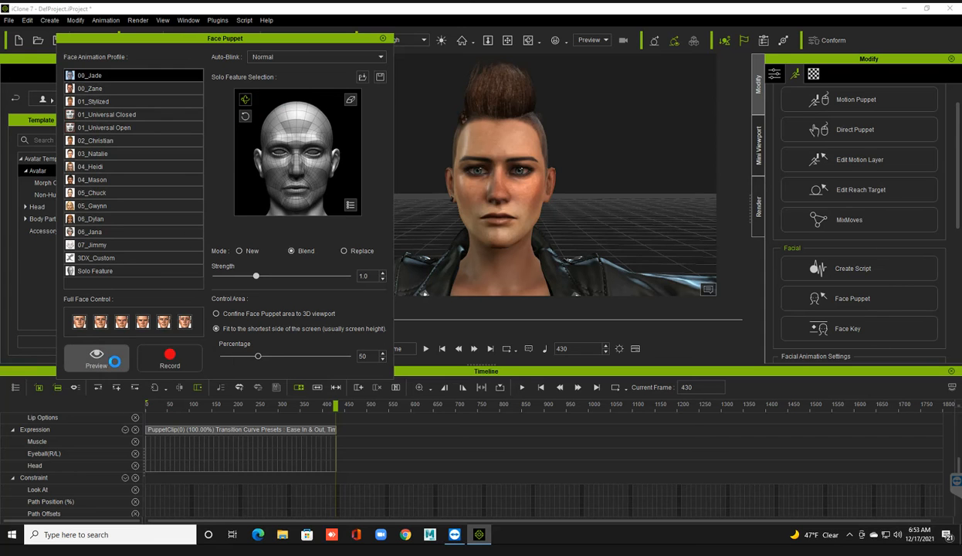
key("space")
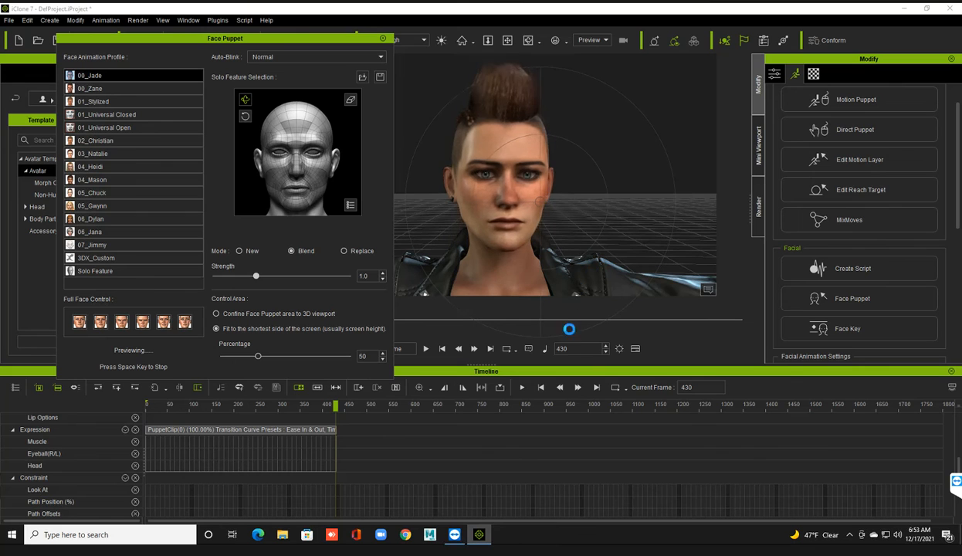
key("space")
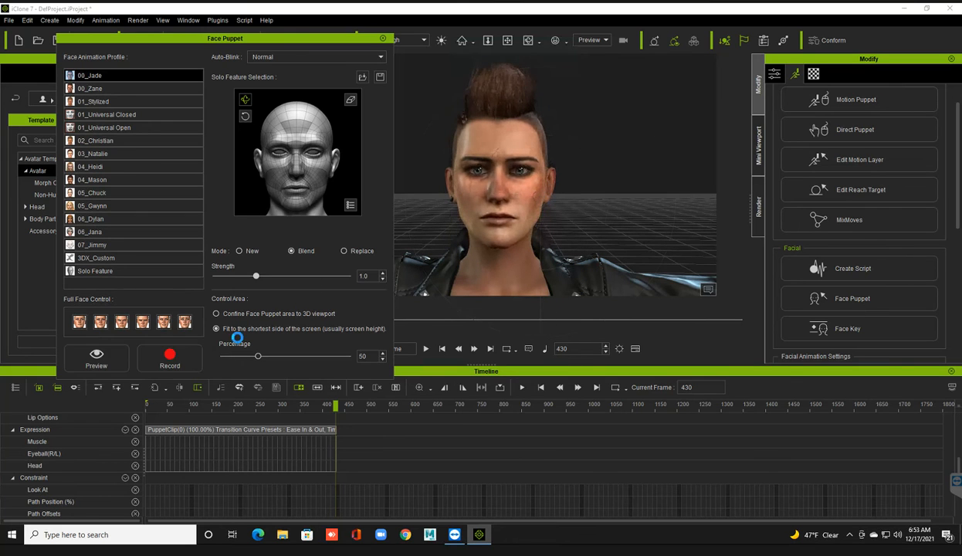
Record the head rotation in Blend mode from frame 1 through frame 430.
left_click(173, 349)
left_click(537, 385)
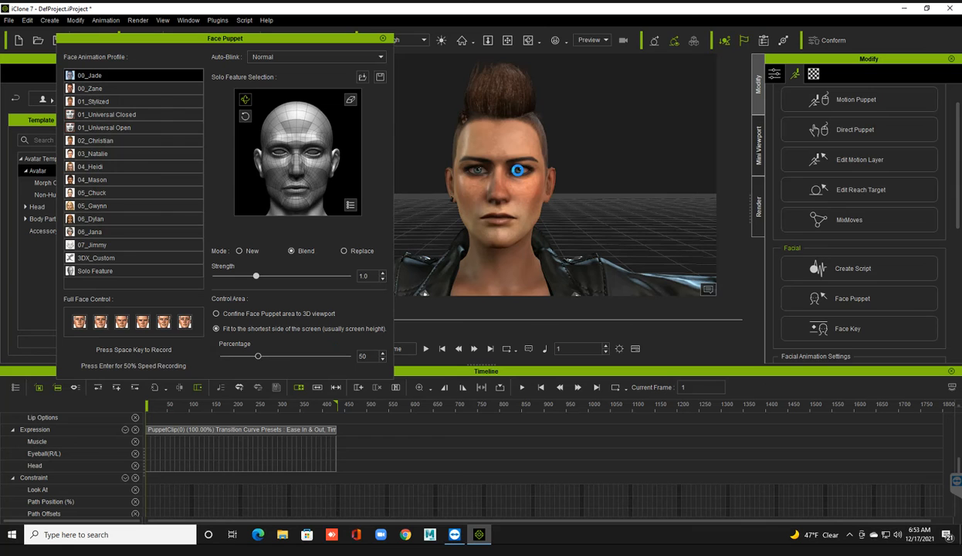
key("space")
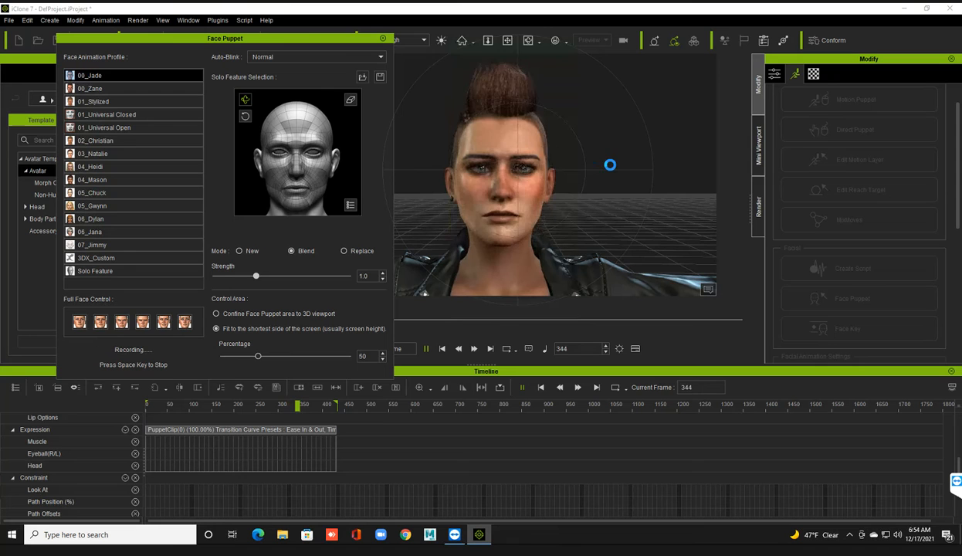
key("space")
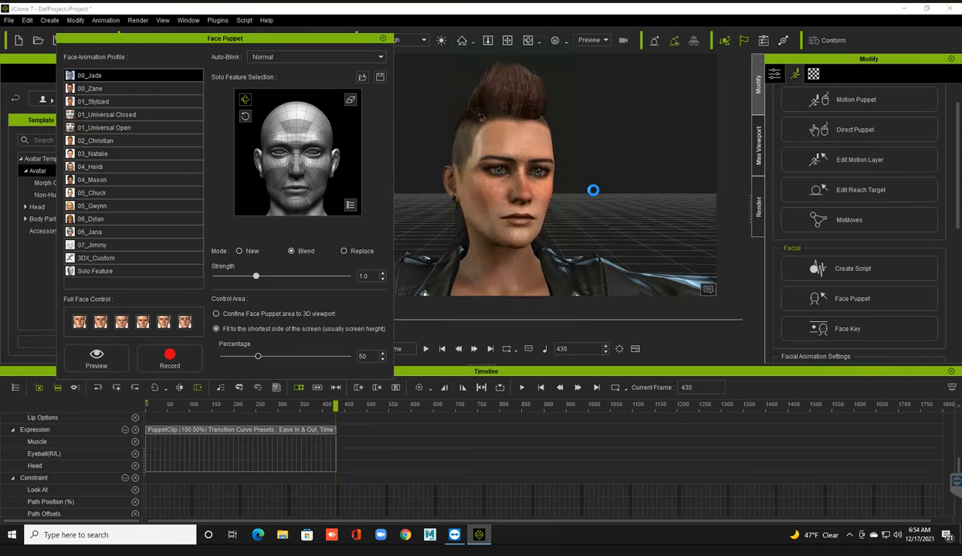
Close Face Puppet and play back the blended facial and head animation from the first frame.
left_click(442, 348)
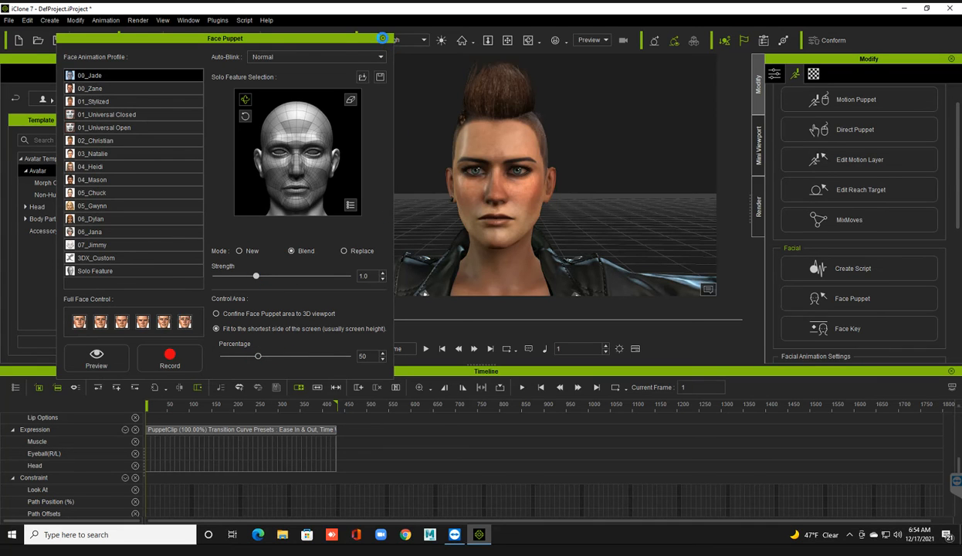
key("space")
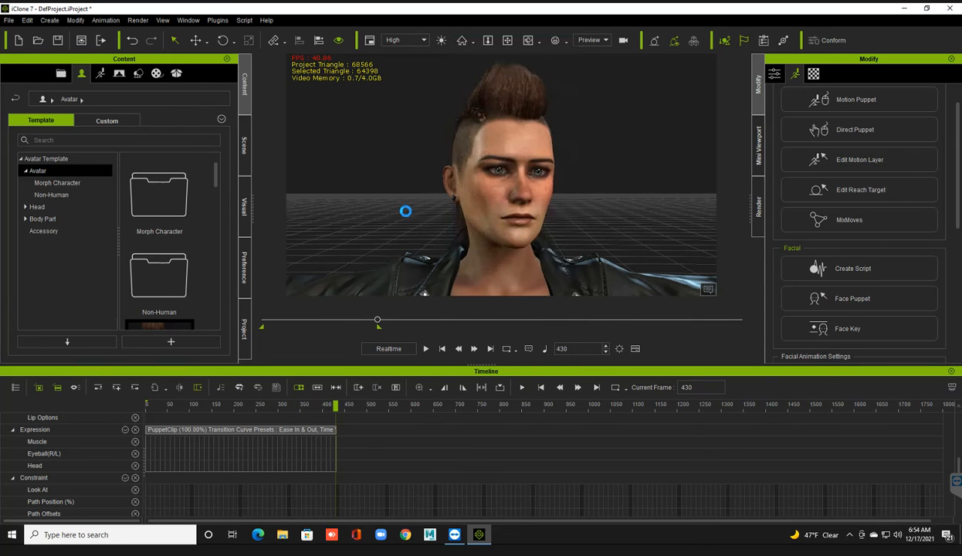
Return to the first frame and remove all object animation from the avatar.
left_click(444, 348)
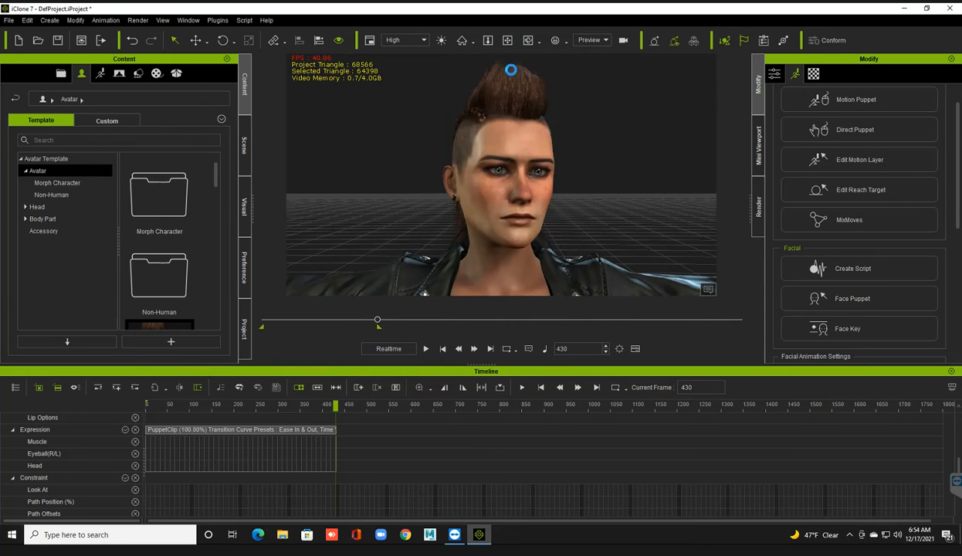
right_click(505, 165)
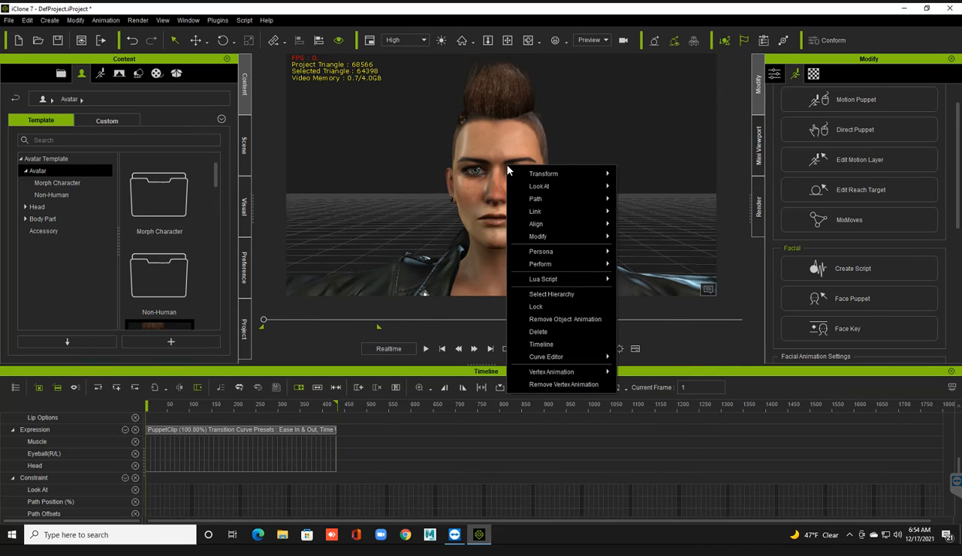
left_click(525, 319)
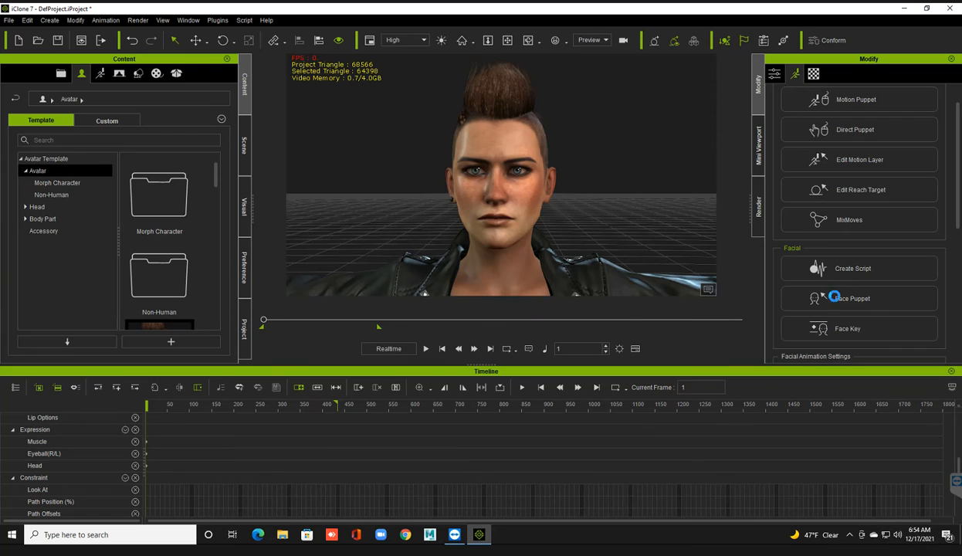
Open the Face Key editor, move it clear of the avatar's face, and check the available expression sets.
left_click(824, 325)
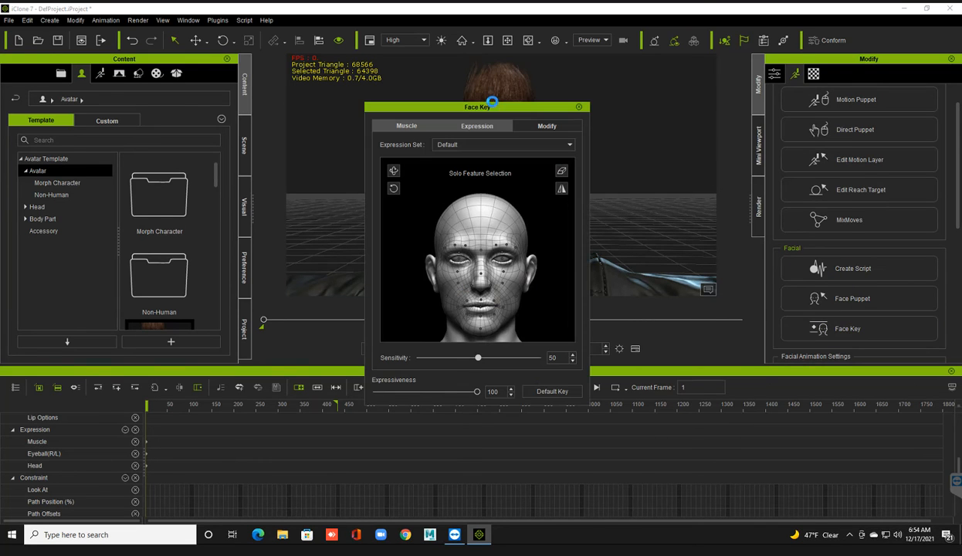
left_click_drag(463, 109, 214, 53)
left_click(223, 70)
left_click(196, 89)
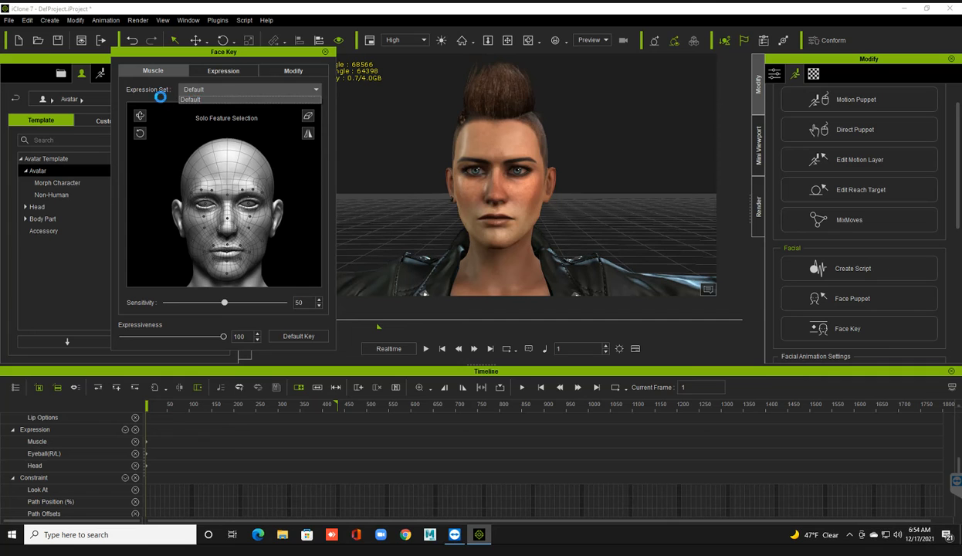
left_click(159, 96)
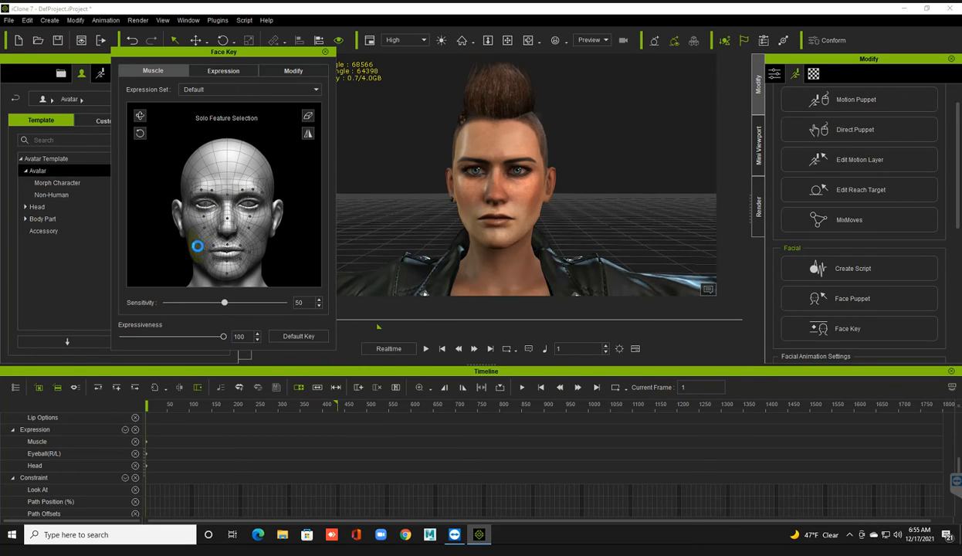
Select the chin muscle in Face Key and key a wide-open mouth for the avatar at frame 209.
left_click(229, 269)
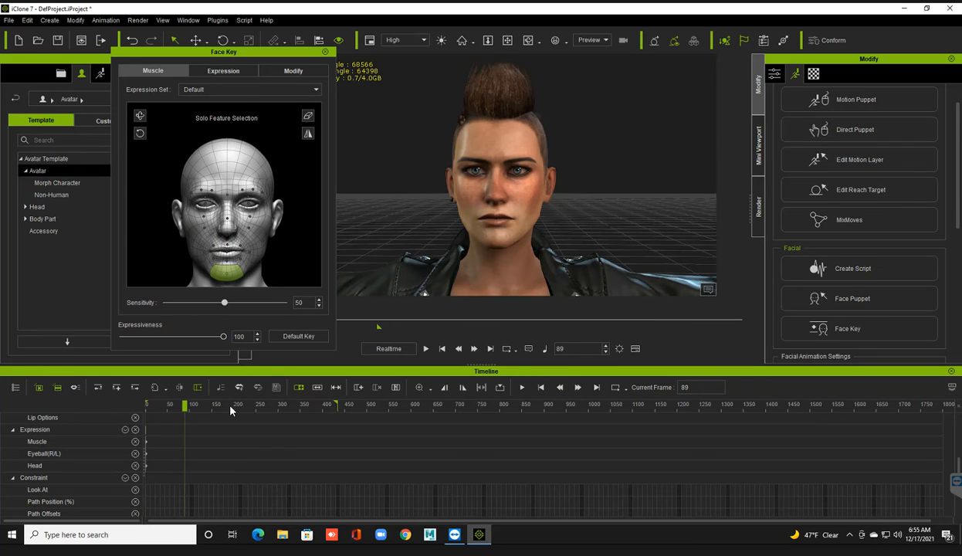
left_click_drag(230, 404, 237, 404)
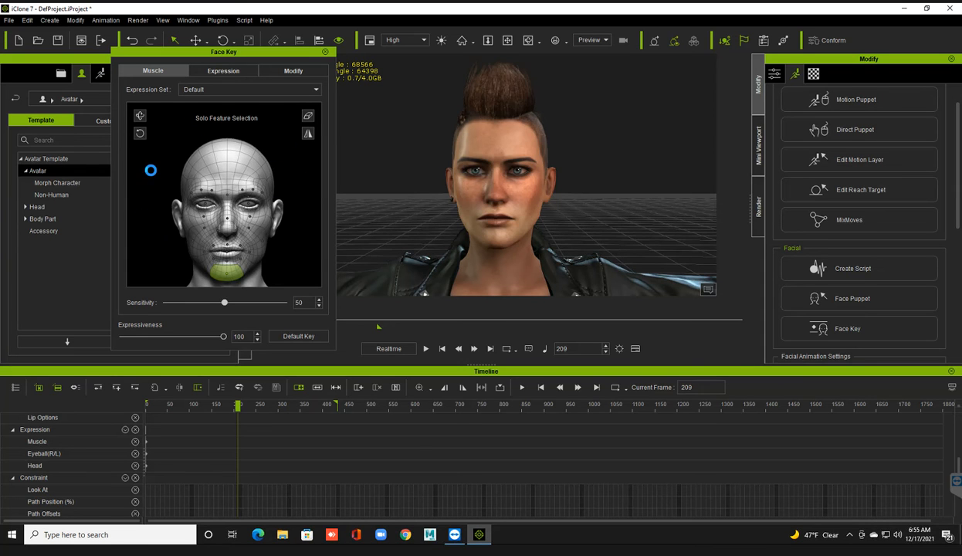
left_click_drag(149, 216, 174, 269)
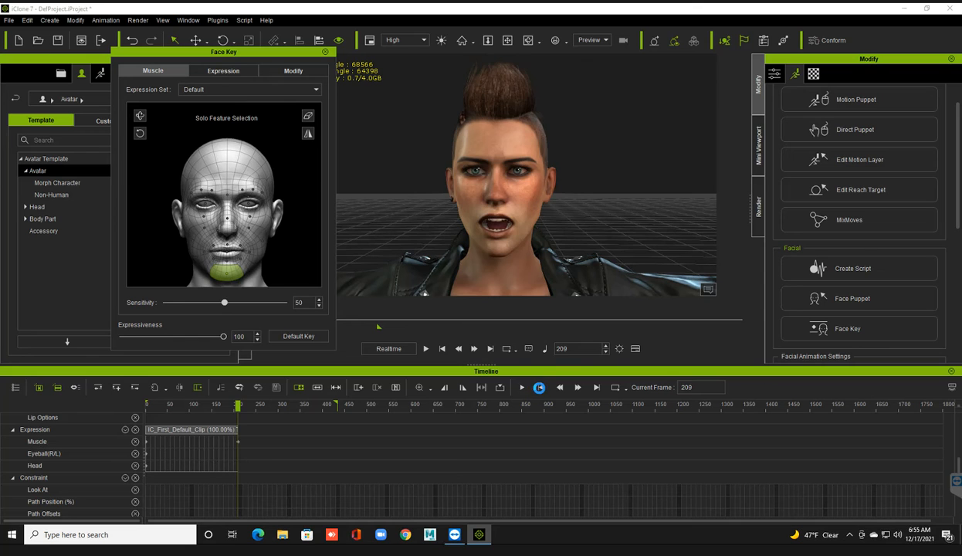
Play back the mouth-opening animation from the first frame, then return to the first frame.
left_click(538, 386)
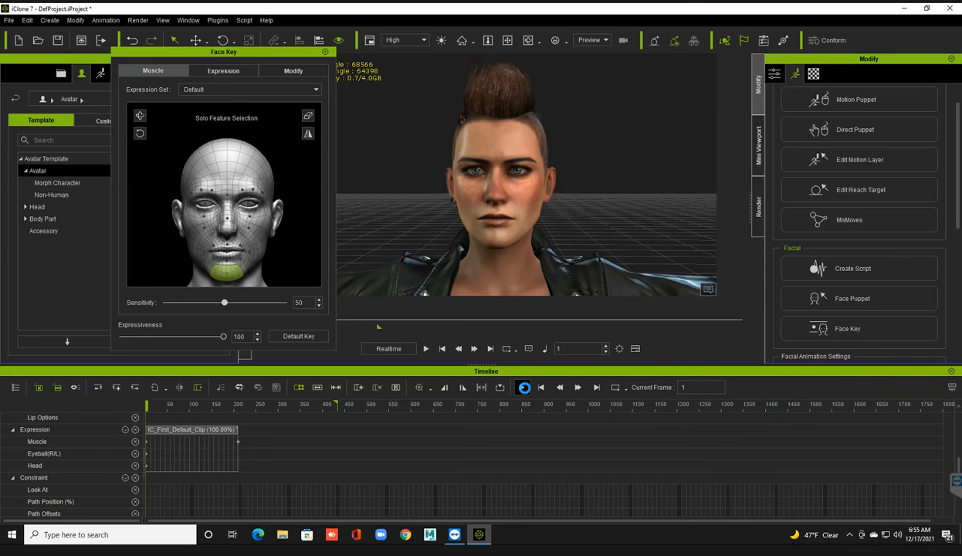
left_click(524, 387)
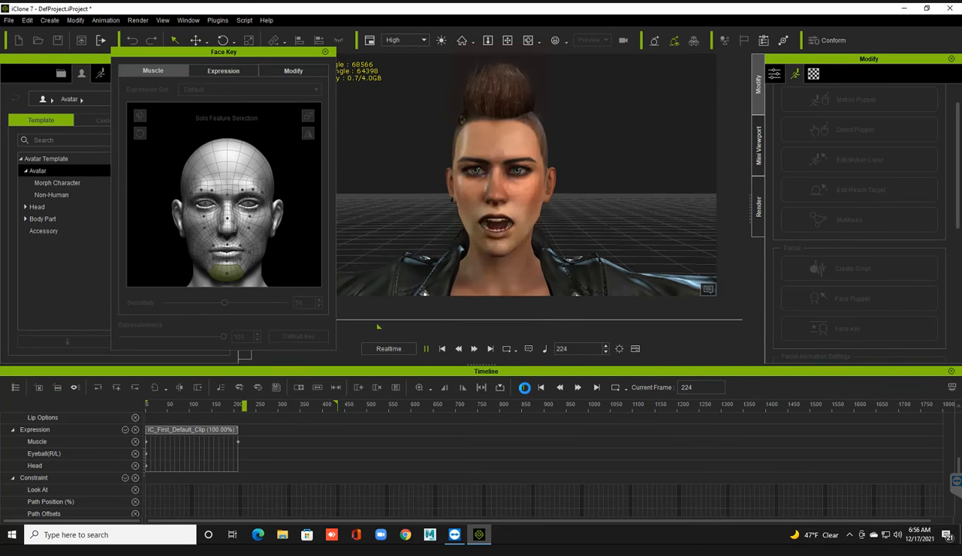
left_click(538, 387)
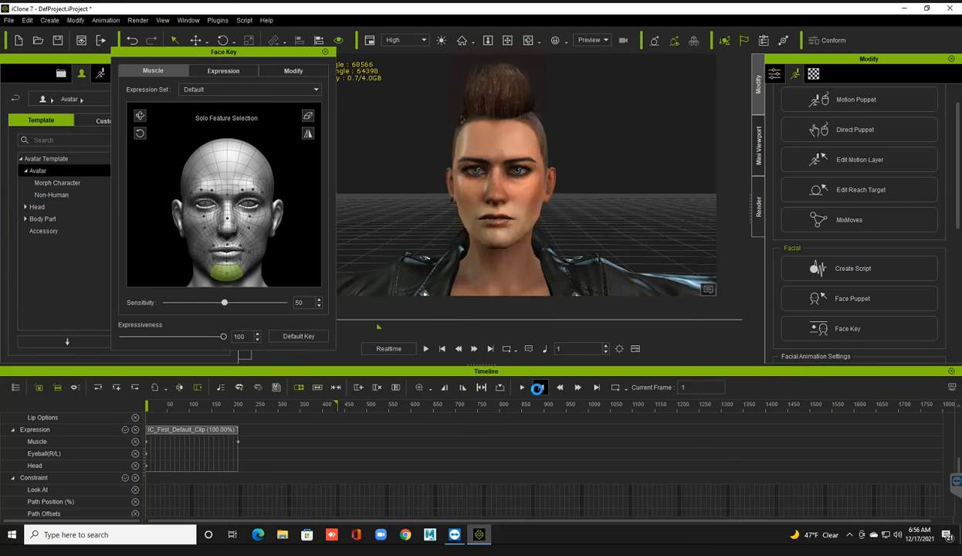
Set a default key at frame 430 to bring the face back to neutral, and play back the animation.
left_click(234, 403)
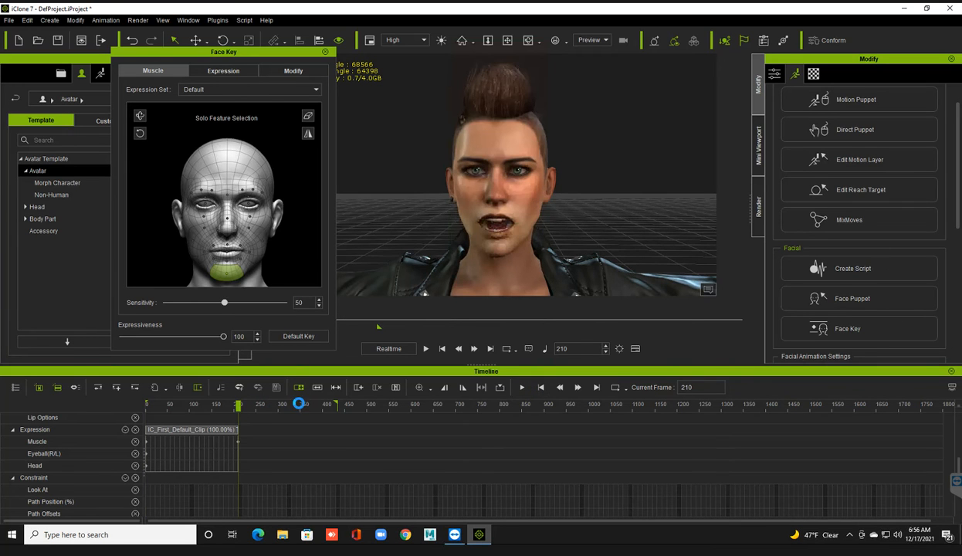
left_click(330, 403)
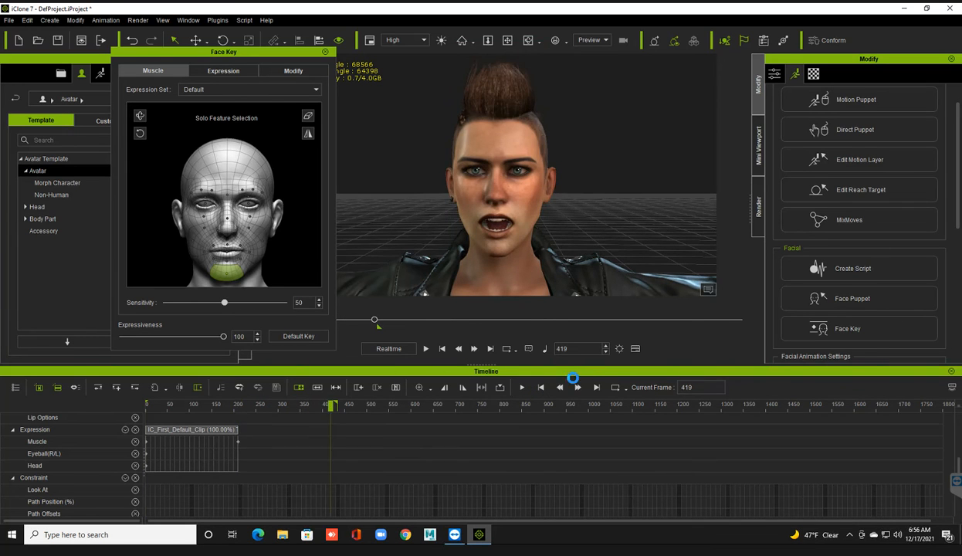
left_click(593, 387)
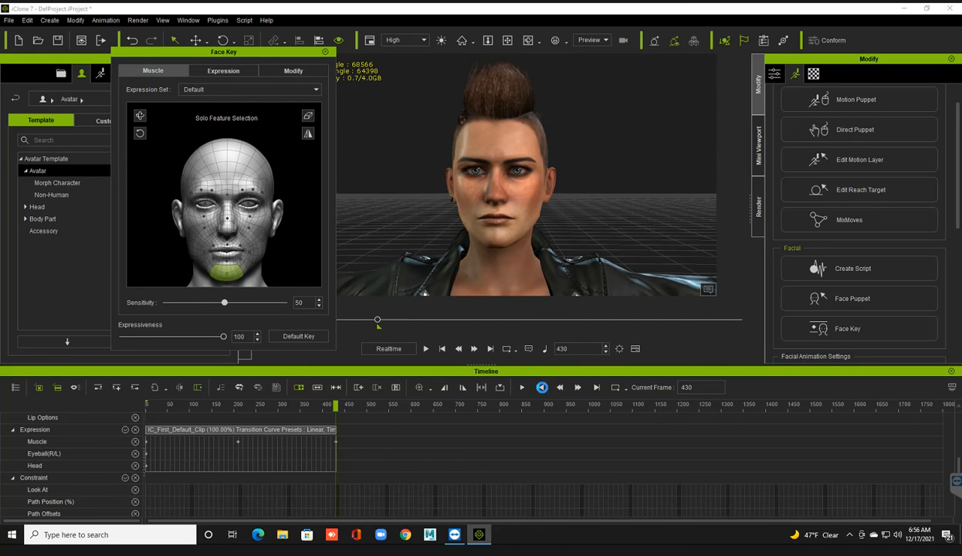
left_click(522, 387)
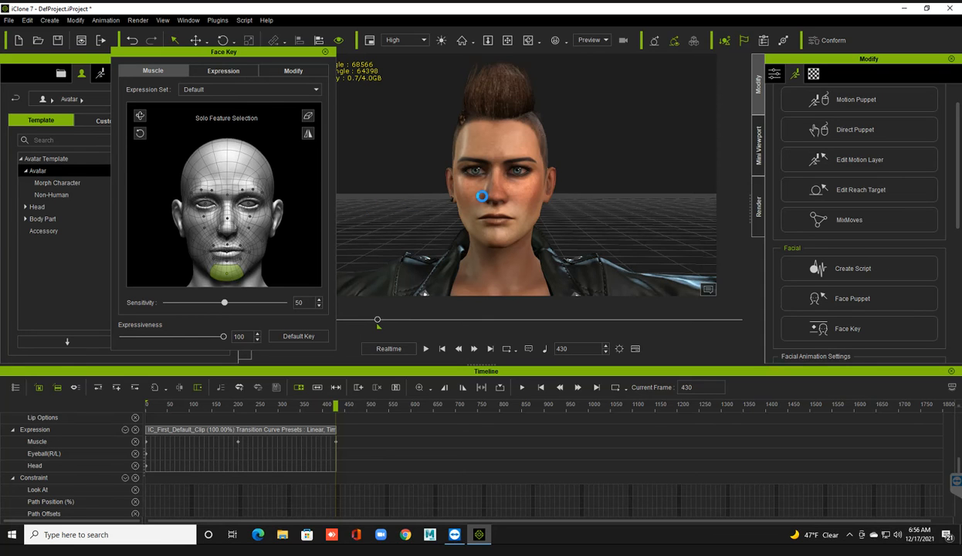
Close Face Key and remove all object animation from the avatar.
left_click(324, 52)
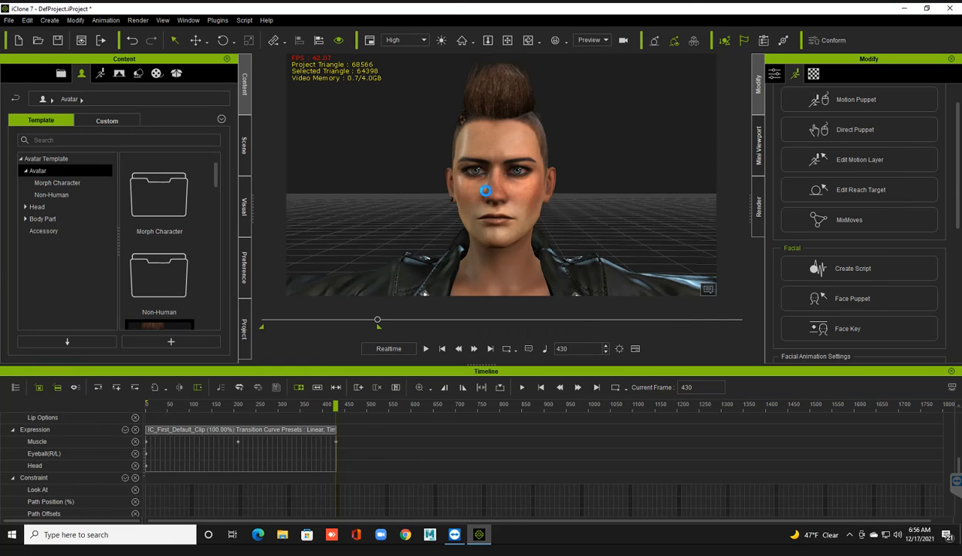
right_click(500, 219)
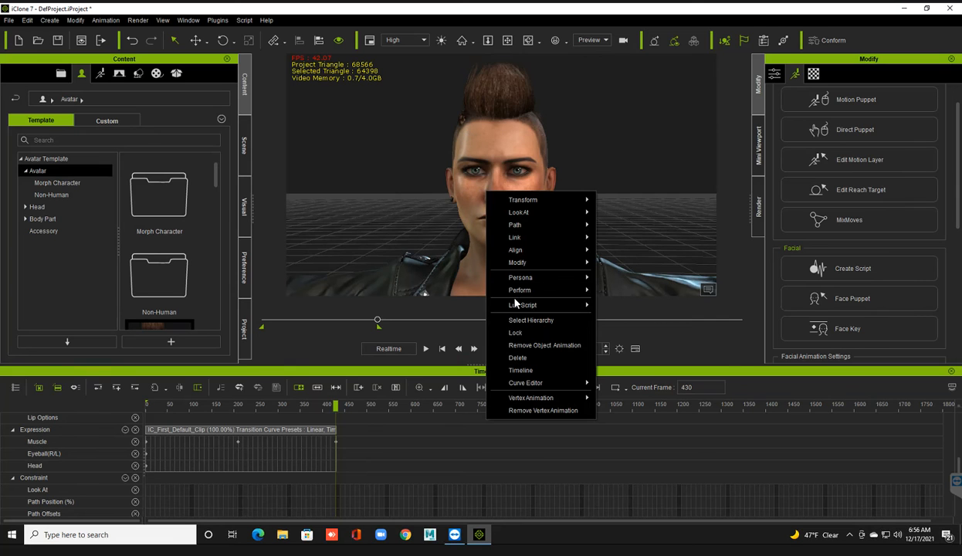
left_click(507, 340)
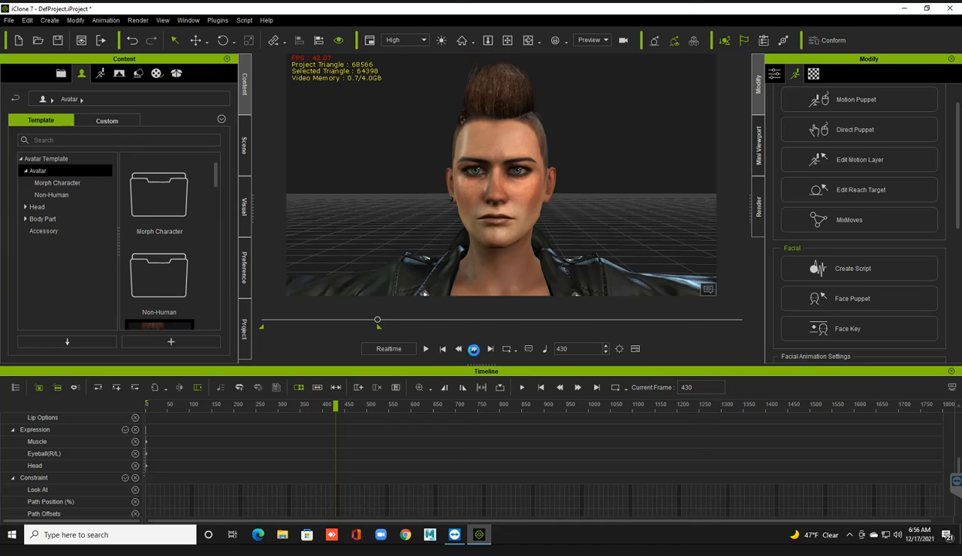
Reopen Face Key and, at frame 168, try the 6_Happy and 12_Happy expressions before applying 11_Happy.
left_click(800, 333)
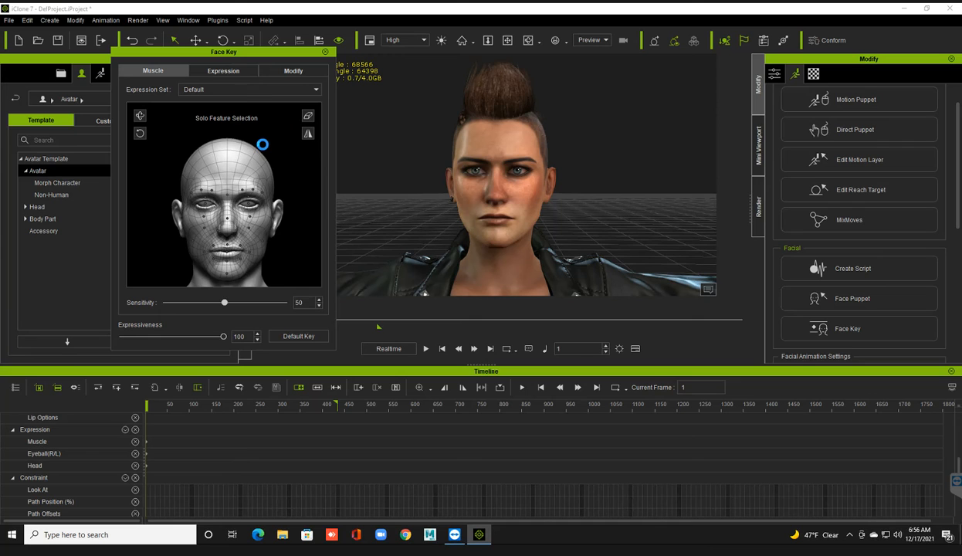
left_click(239, 72)
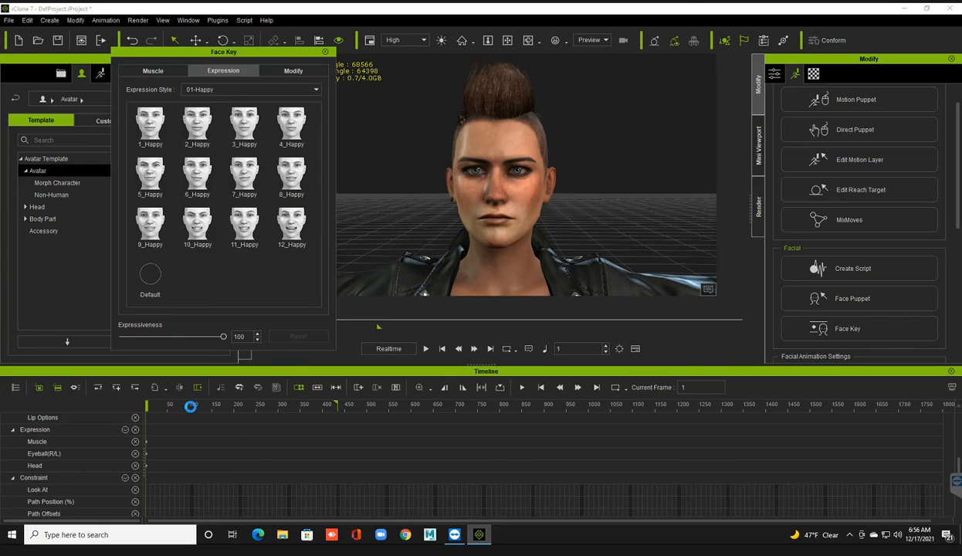
left_click(203, 406)
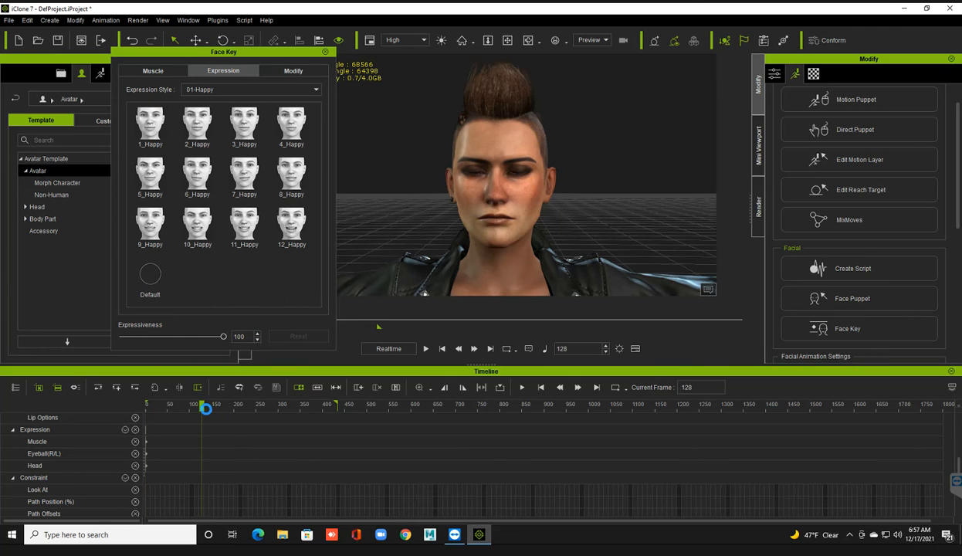
left_click(220, 410)
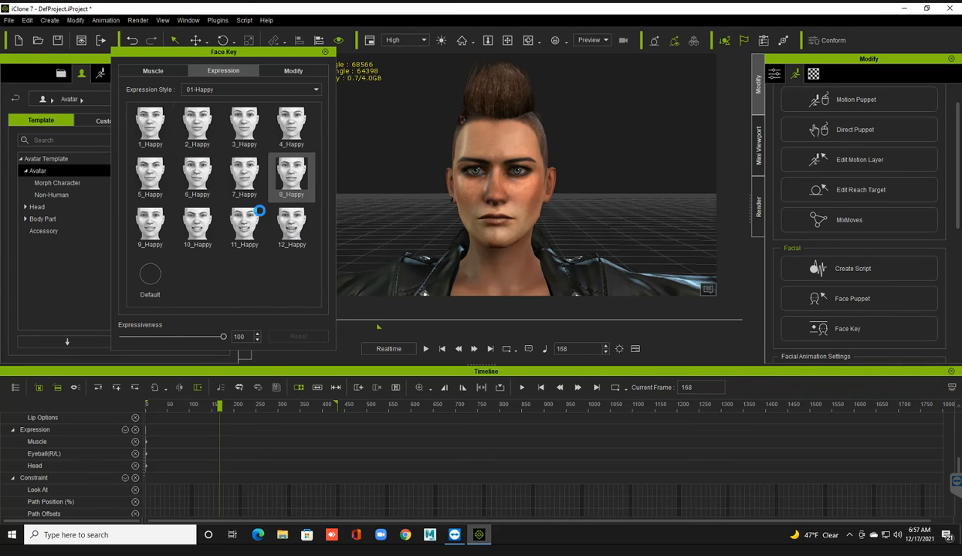
left_click(195, 179)
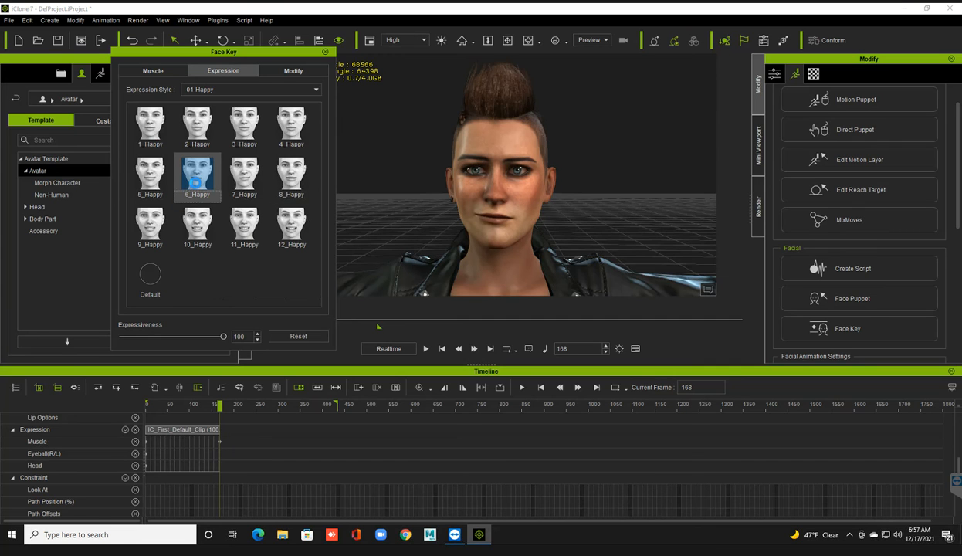
left_click(282, 227)
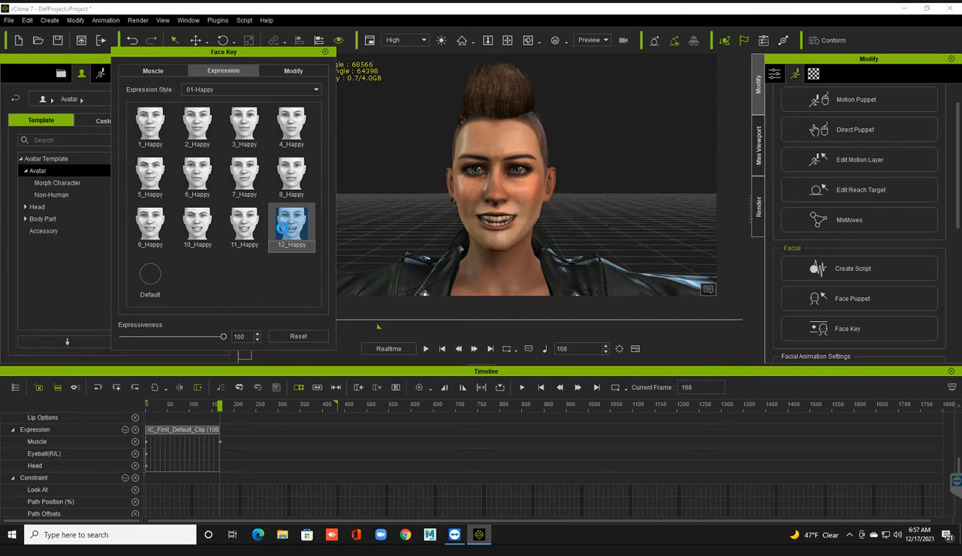
left_click(227, 225)
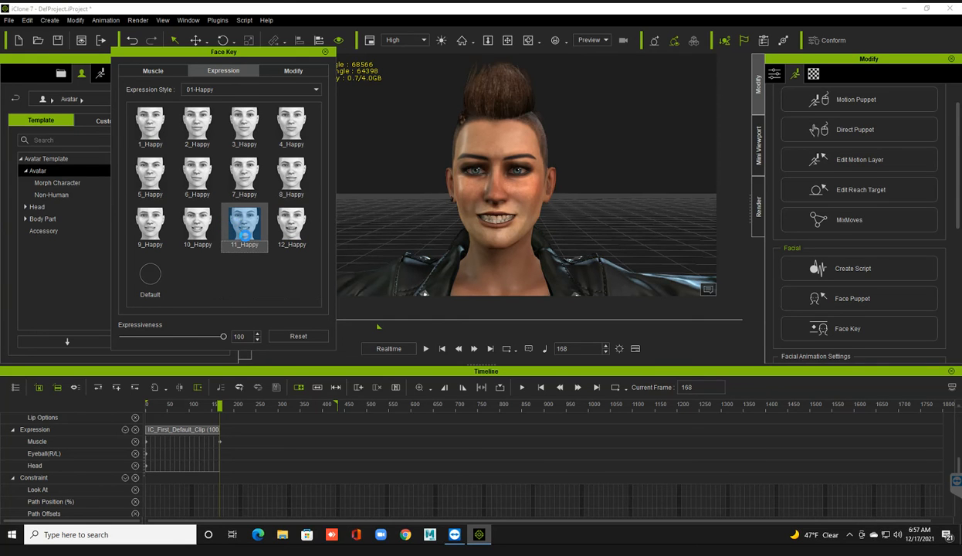
Key the 8_Sad expression from the 02-Sad style at frame 338 and the Default expression at frame 430.
left_click(295, 418)
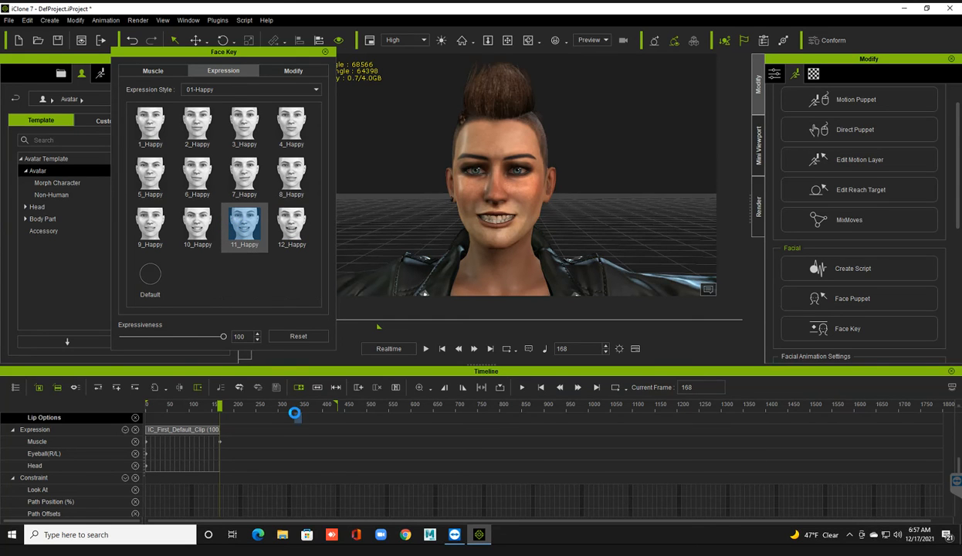
left_click(219, 91)
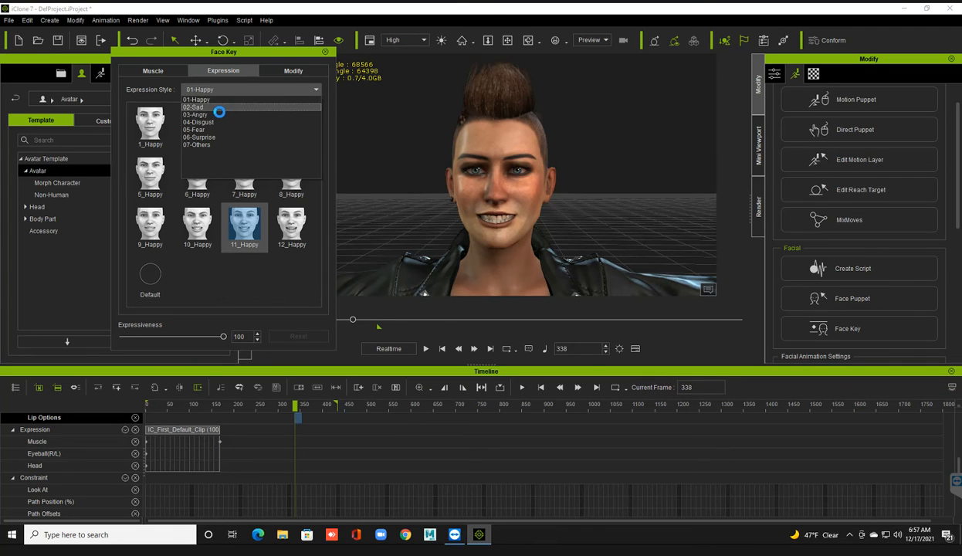
left_click(219, 107)
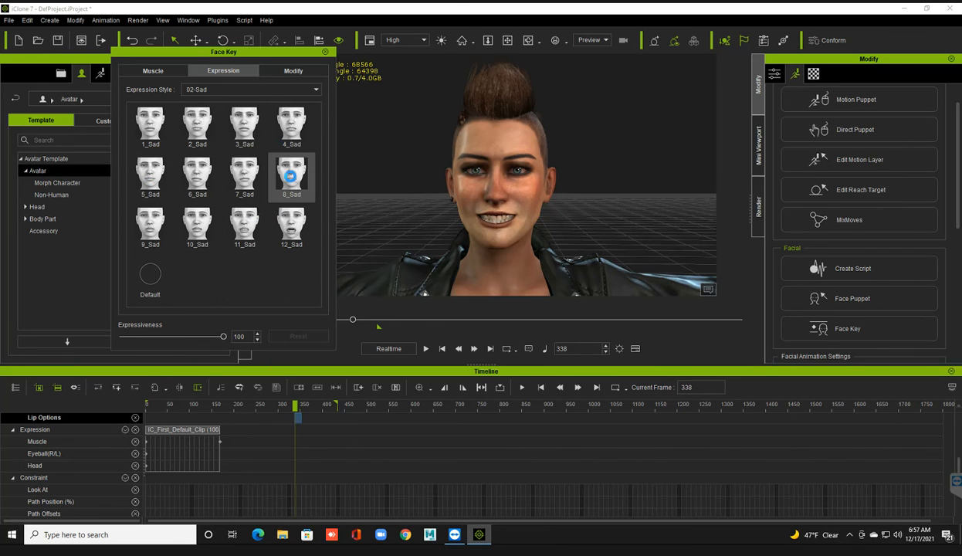
left_click(291, 176)
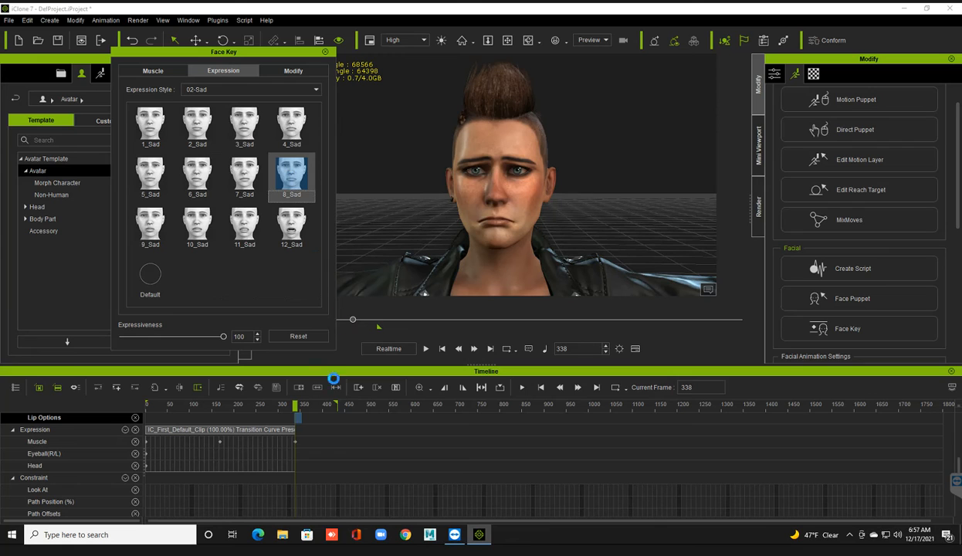
left_click(598, 388)
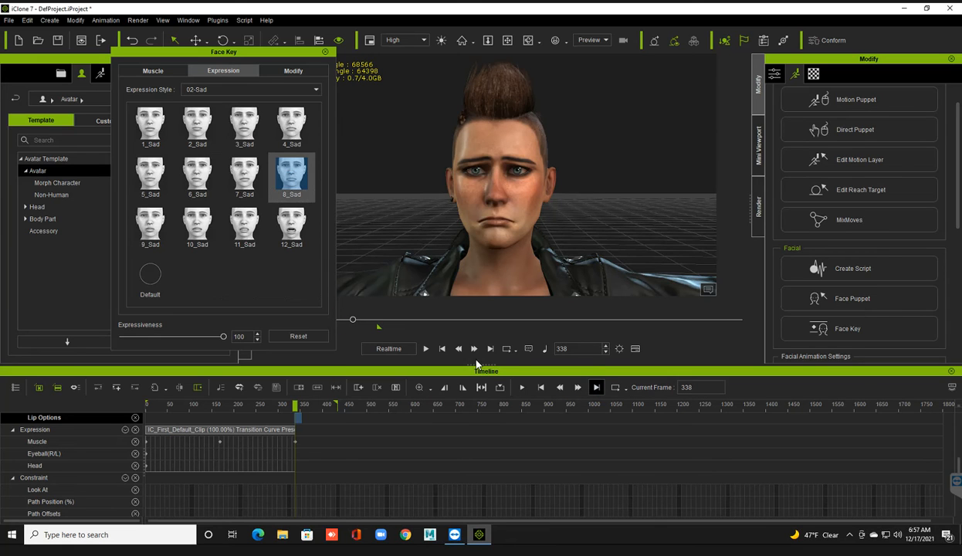
left_click(151, 274)
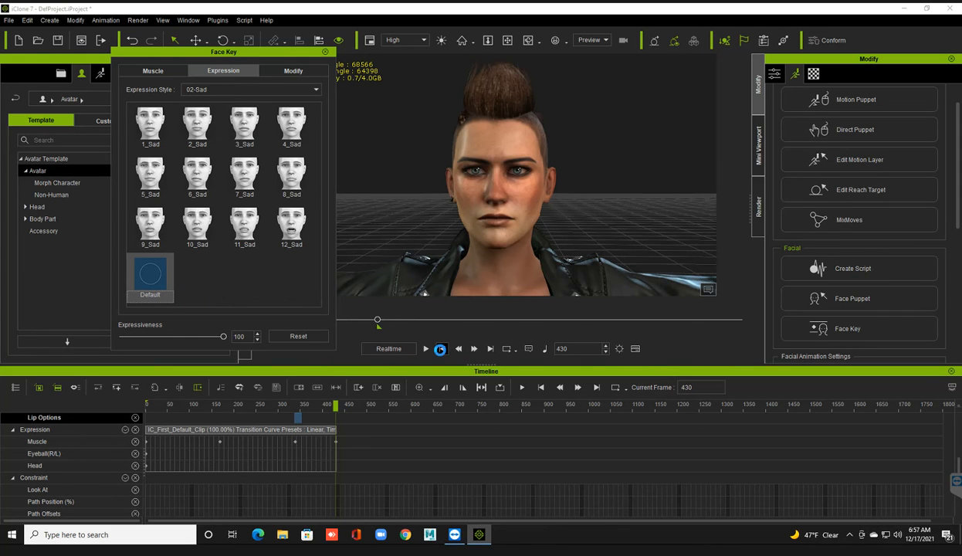
Return to the first frame, close Face Key and play back the expression animation.
left_click(437, 348)
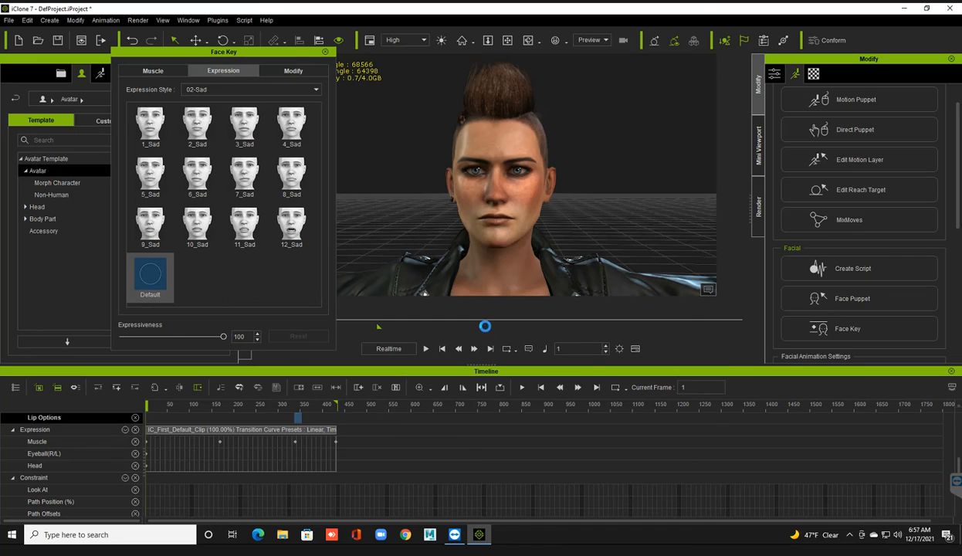
left_click(324, 49)
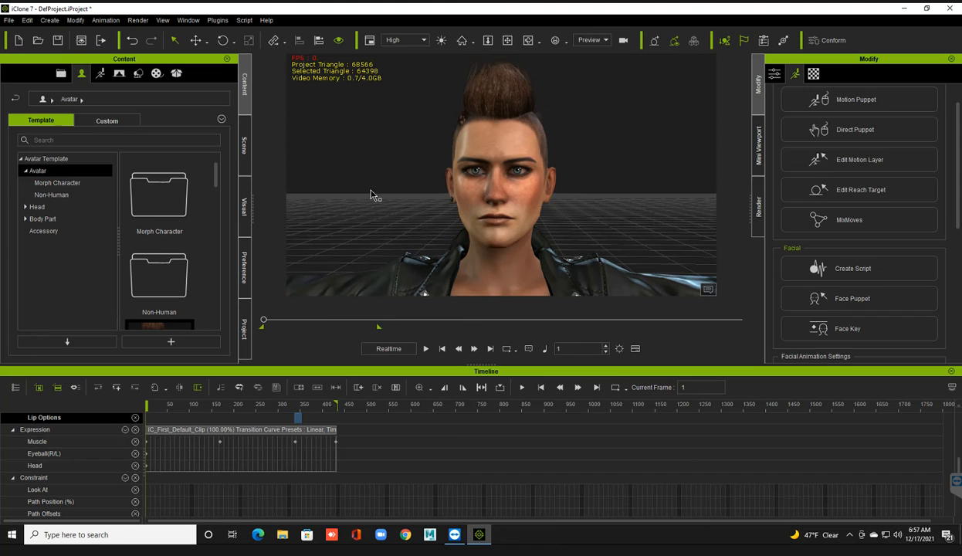
key("space")
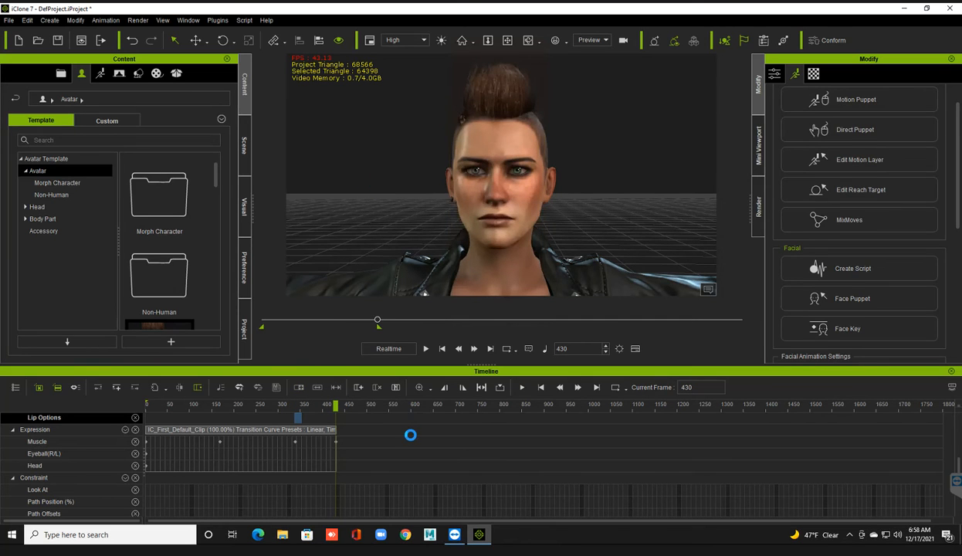
Shift the Muscle keys to frame 127 for happy, 233 for sad and 406 for default, and play back the retimed animation.
left_click(295, 441)
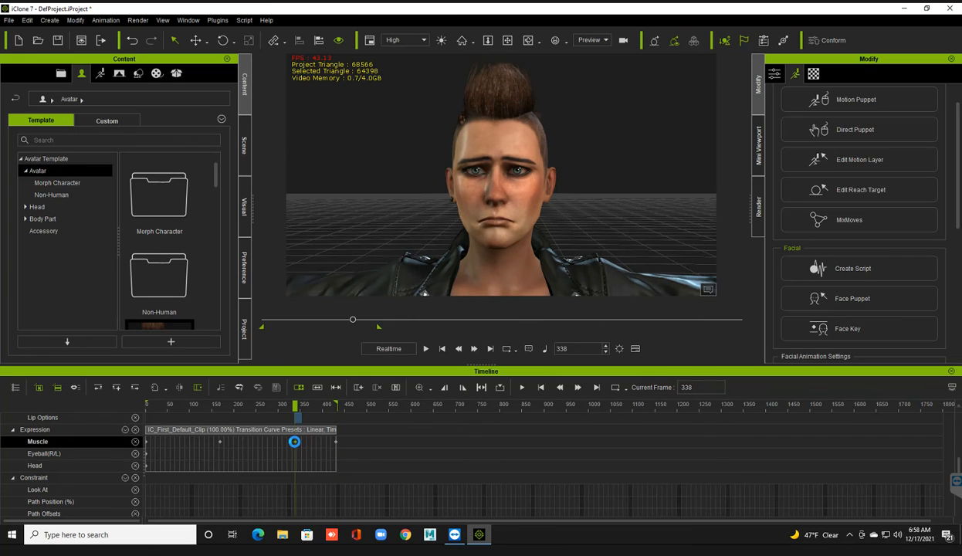
left_click_drag(287, 440, 298, 440)
left_click(216, 443)
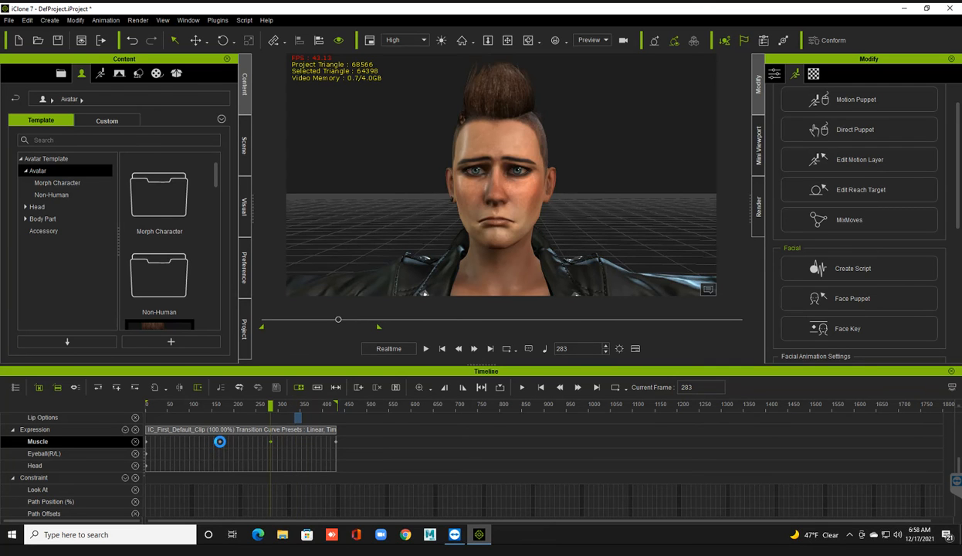
left_click(204, 443)
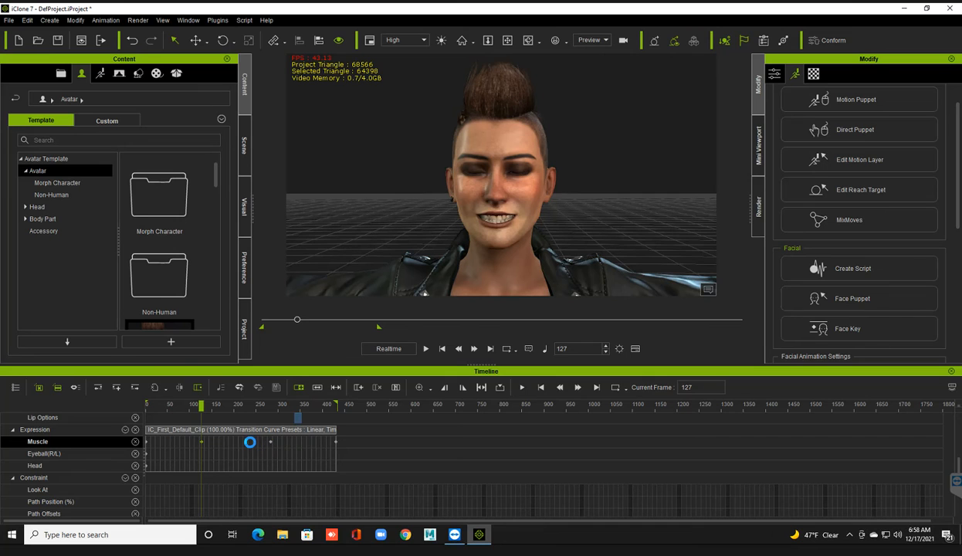
left_click(248, 443)
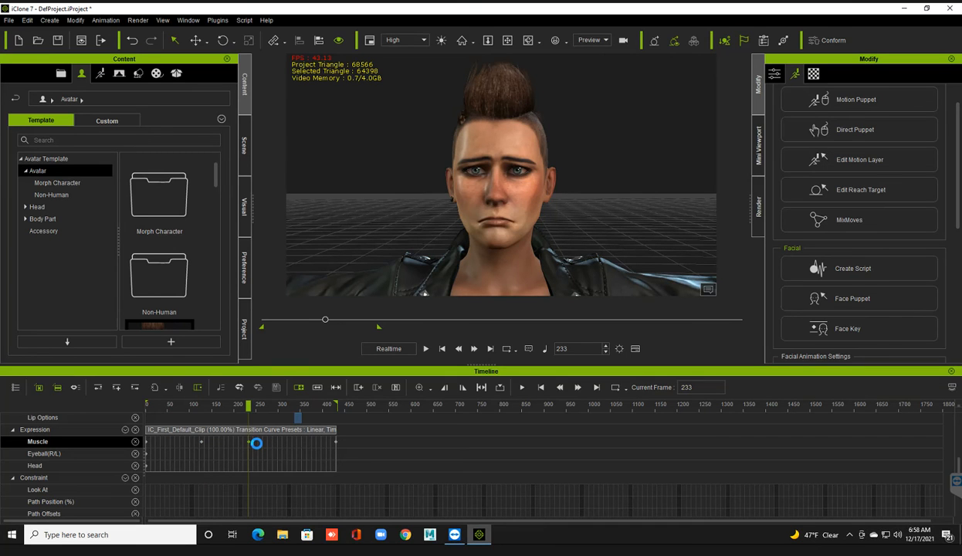
left_click(331, 440)
left_click(330, 434)
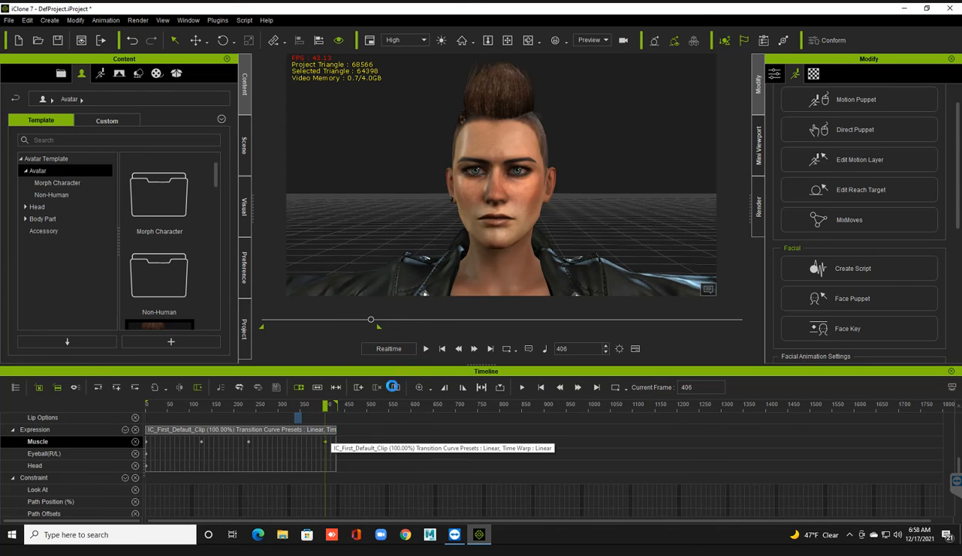
left_click(521, 387)
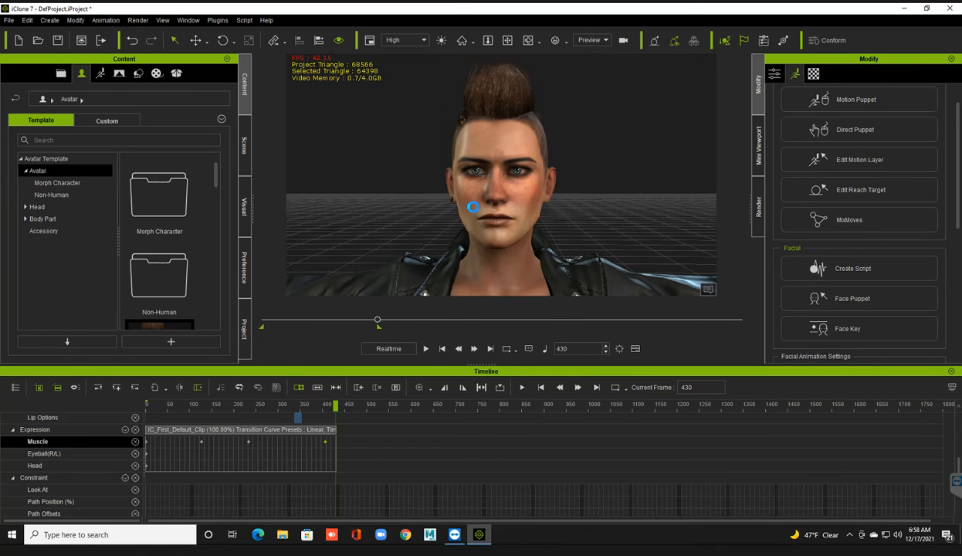
Remove the avatar's object animation and return to the first frame.
scroll(474, 208, "down", 5)
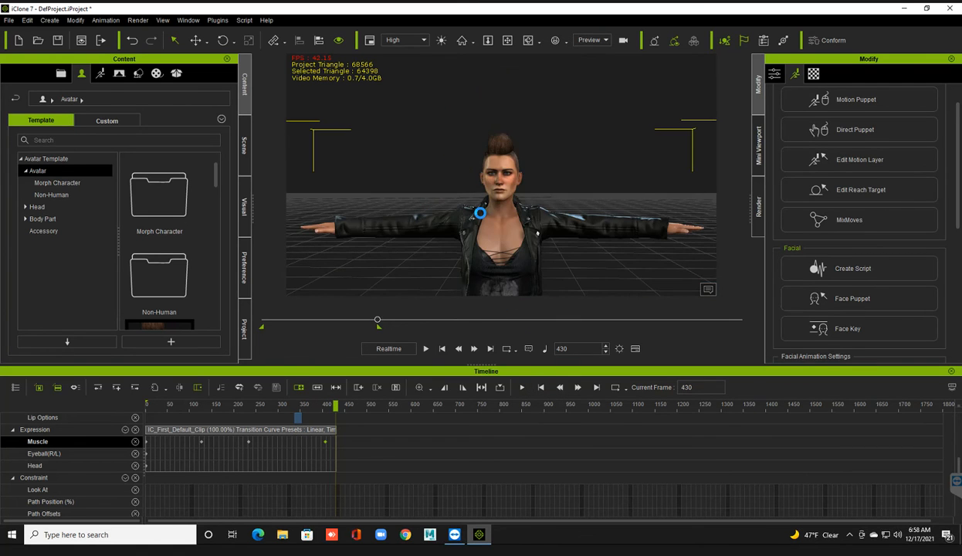
scroll(480, 213, "up", 3)
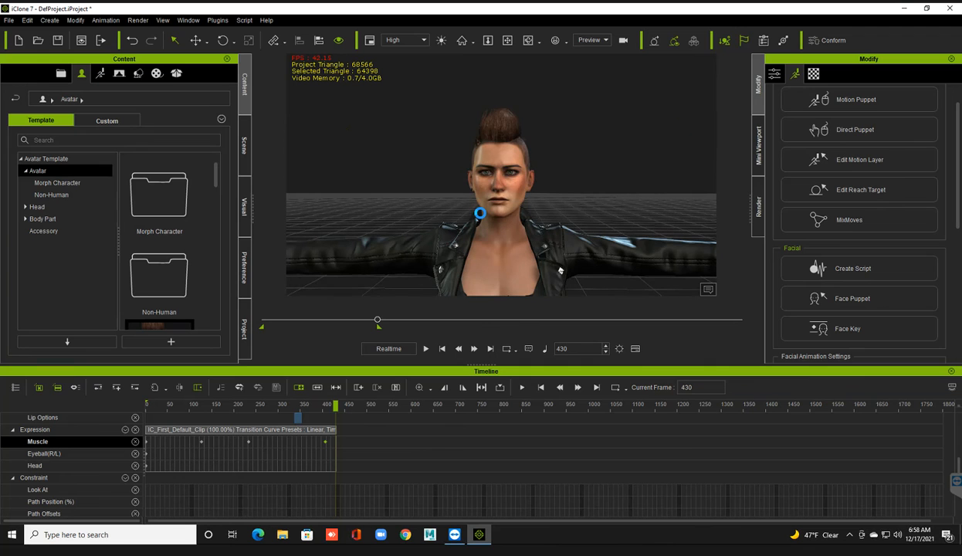
scroll(560, 270, "up", 2)
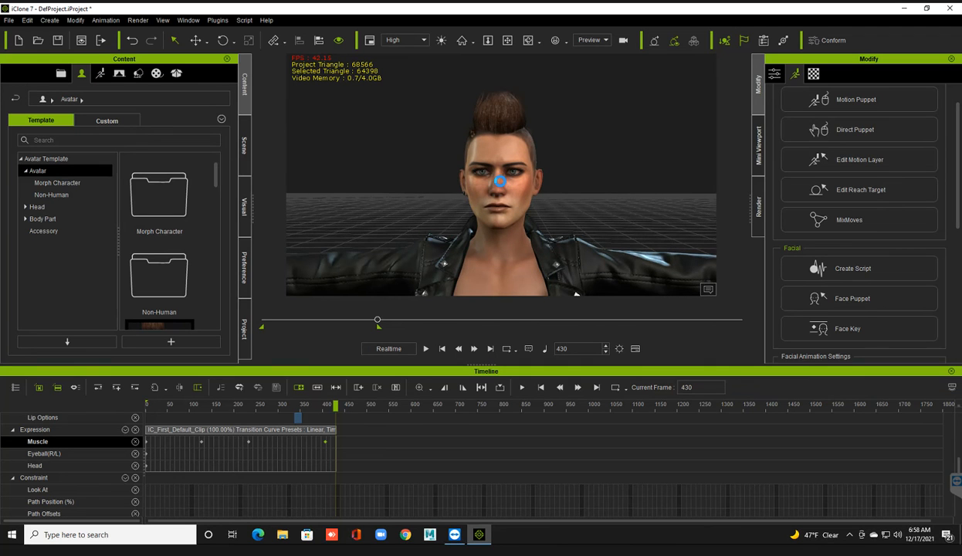
scroll(577, 293, "up", 2)
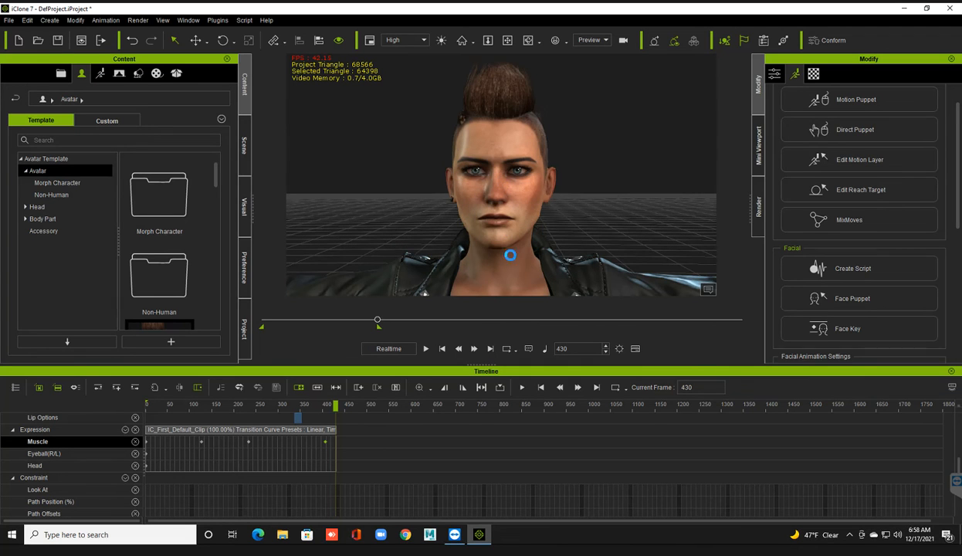
right_click(512, 267)
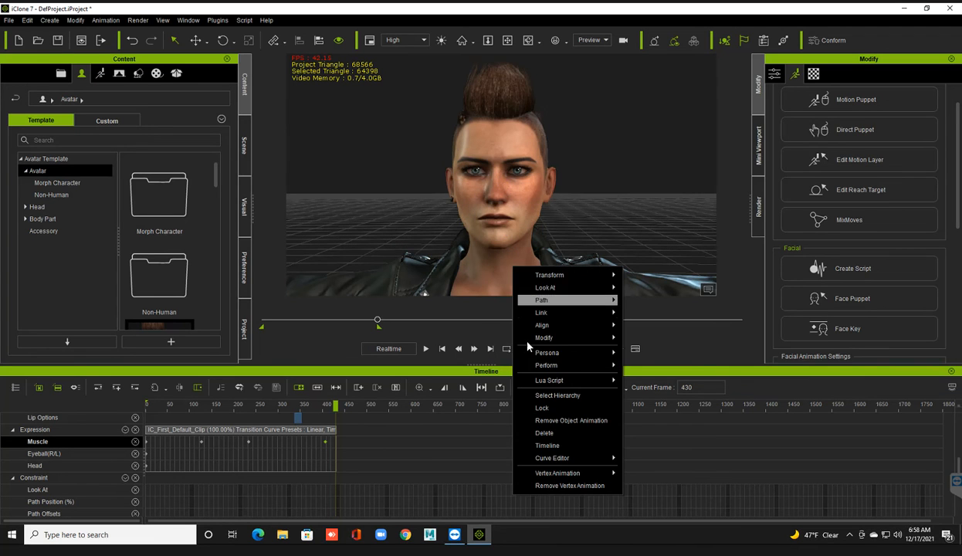
left_click(528, 420)
left_click(444, 348)
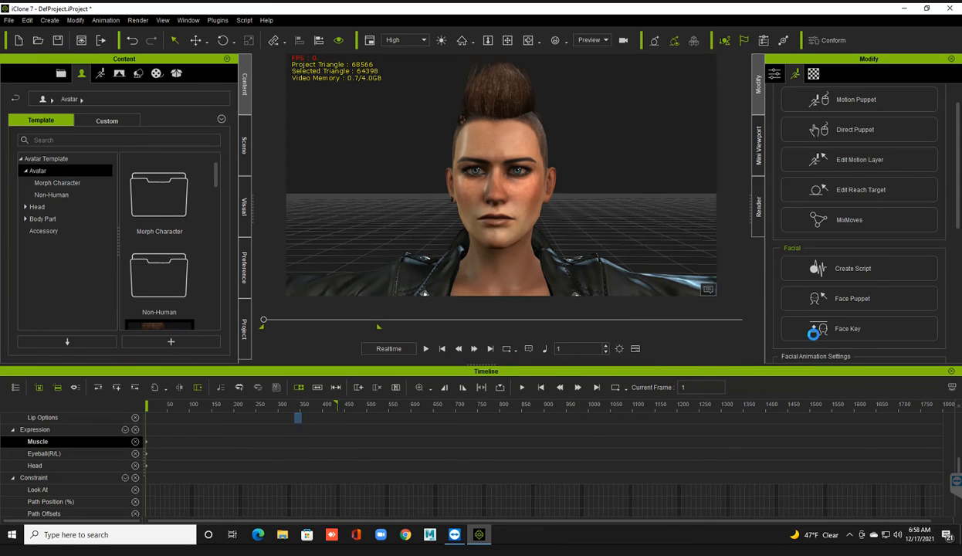
Open Face Key and try the 8_Kiss expression from the 07-Others style on the avatar.
left_click(813, 332)
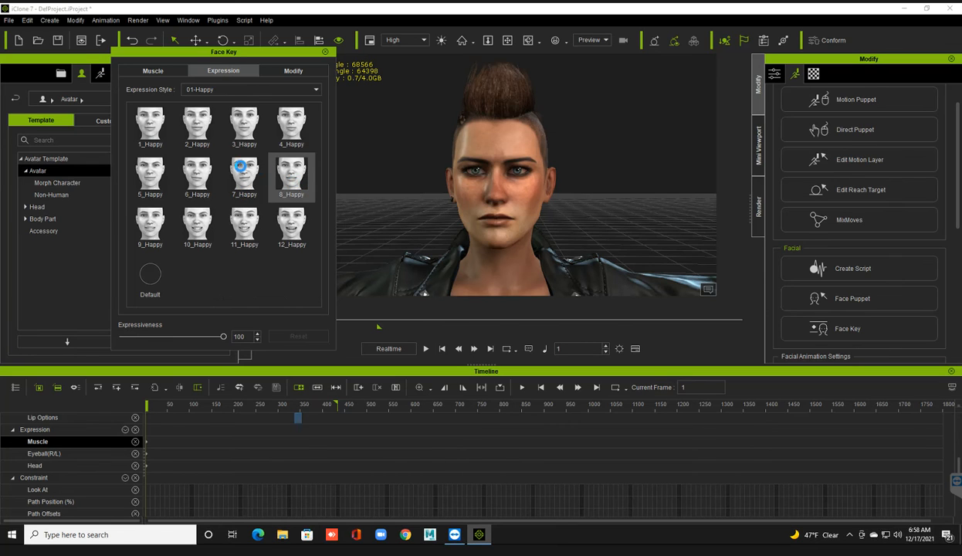
left_click(243, 128)
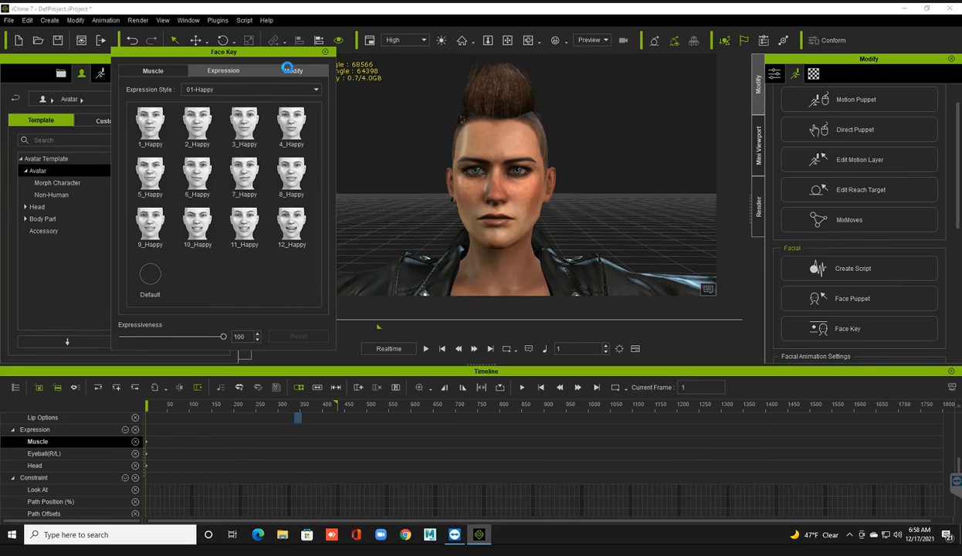
left_click(204, 132)
left_click(208, 89)
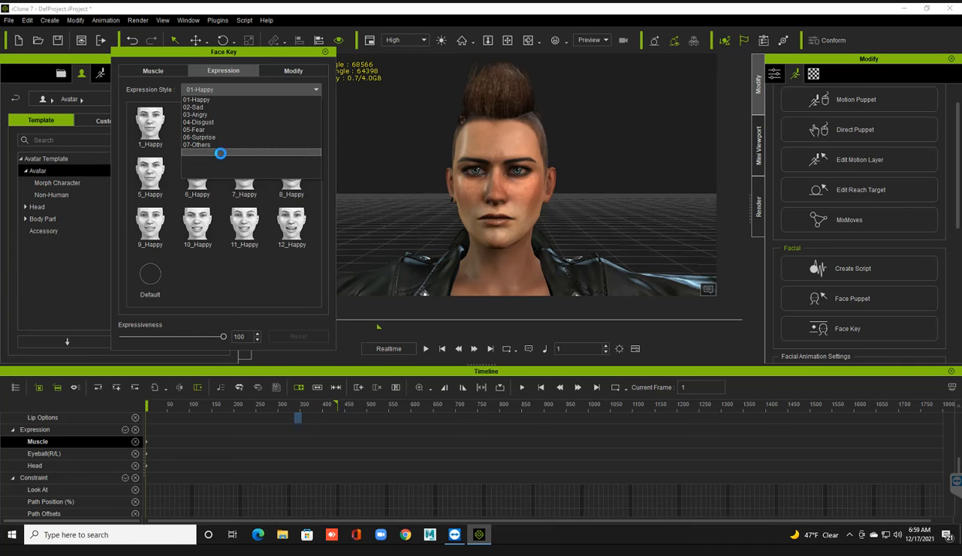
left_click(206, 143)
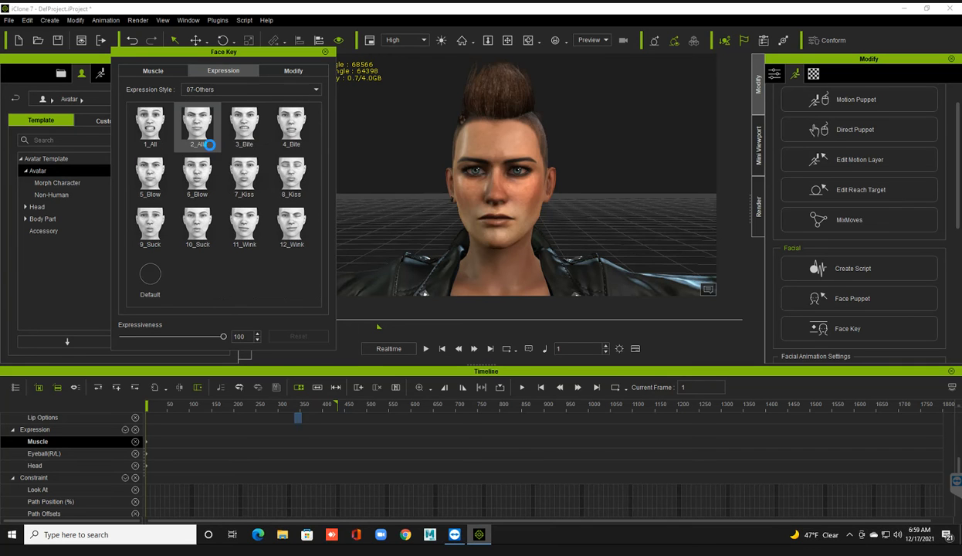
left_click(291, 190)
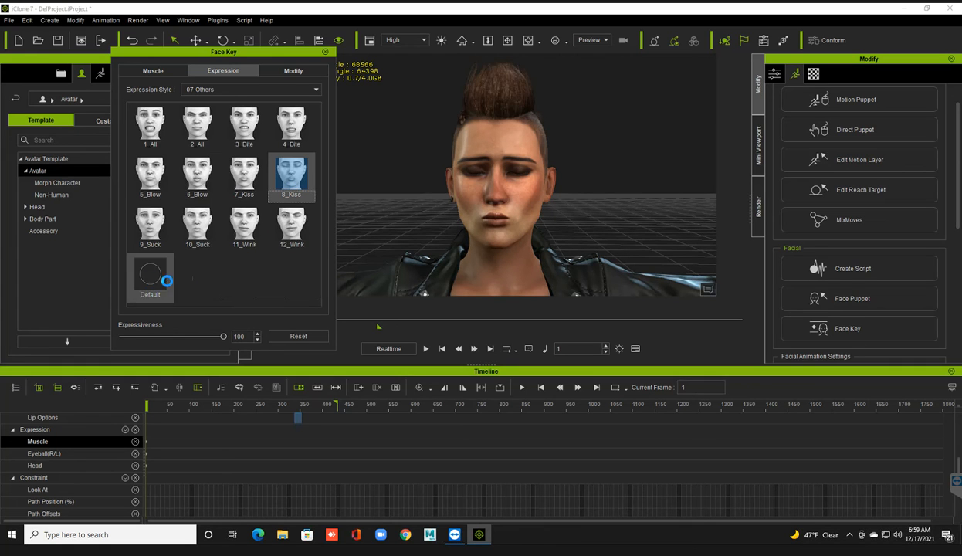
With Face Key's modify sliders, set Brow Raise Inner Left to 86 at frame 1 and Brow Raise Inner Right to 100 at frame 90.
left_click(293, 69)
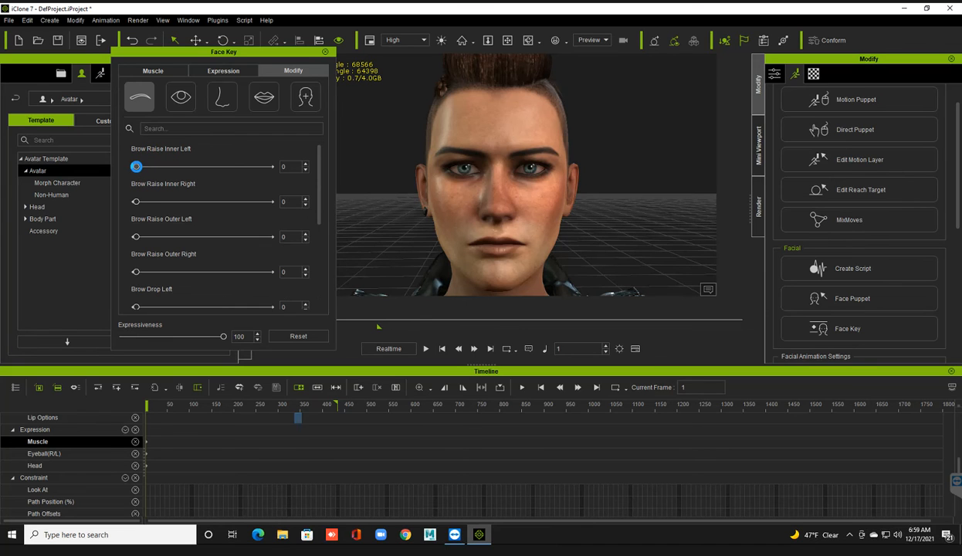
left_click_drag(136, 166, 249, 155)
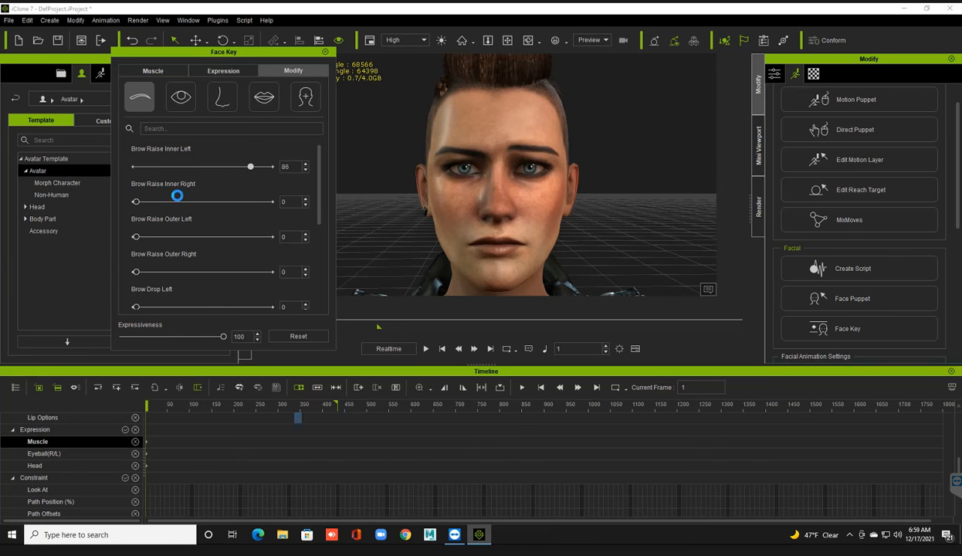
left_click(185, 425)
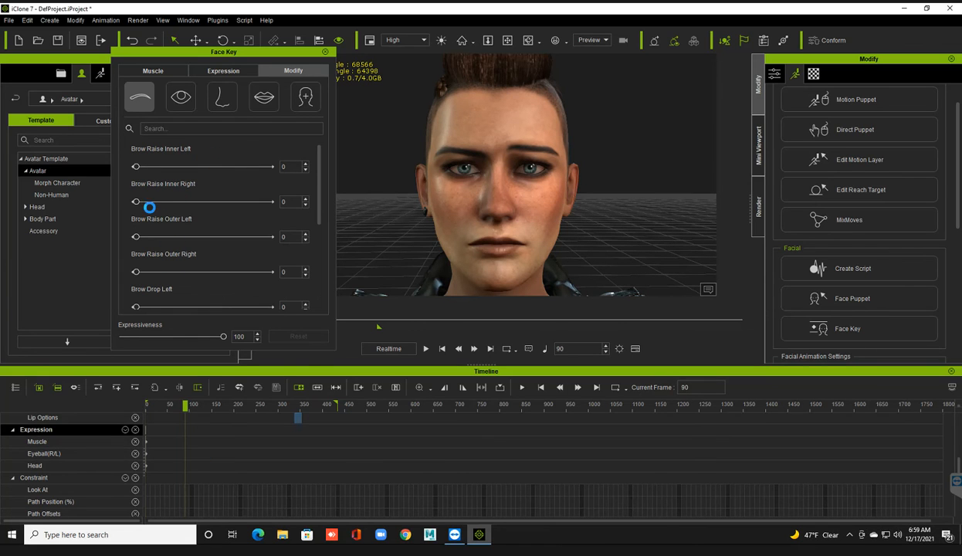
left_click_drag(140, 201, 273, 217)
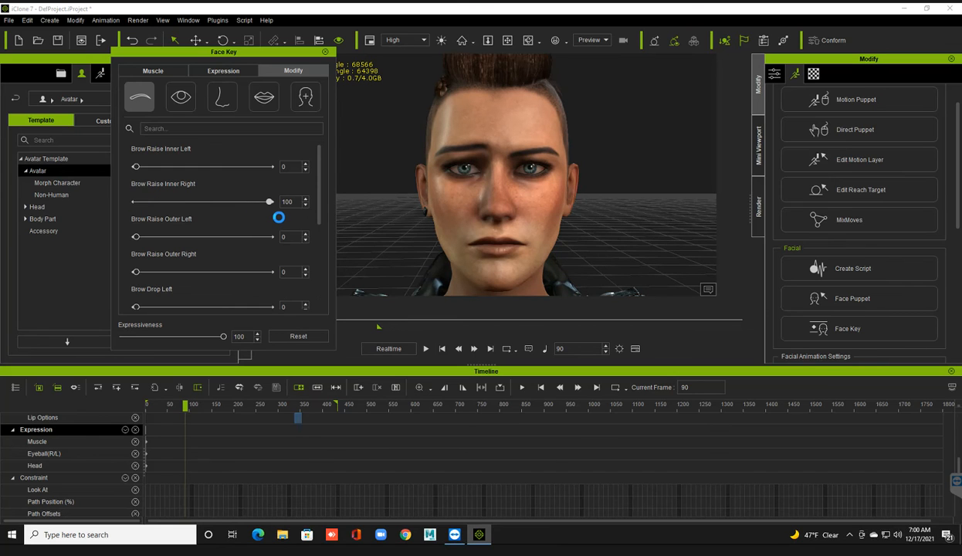
At frame 193, set Brow Drop Left to 48, Brow Raise Outer Right to 99 and Brow Raise Inner Right to 0.
left_click(230, 405)
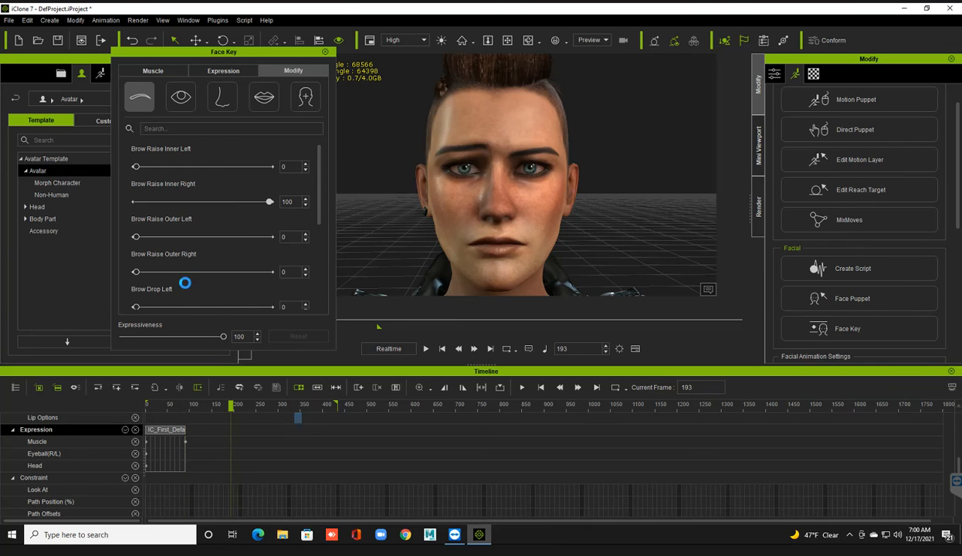
left_click_drag(136, 306, 200, 302)
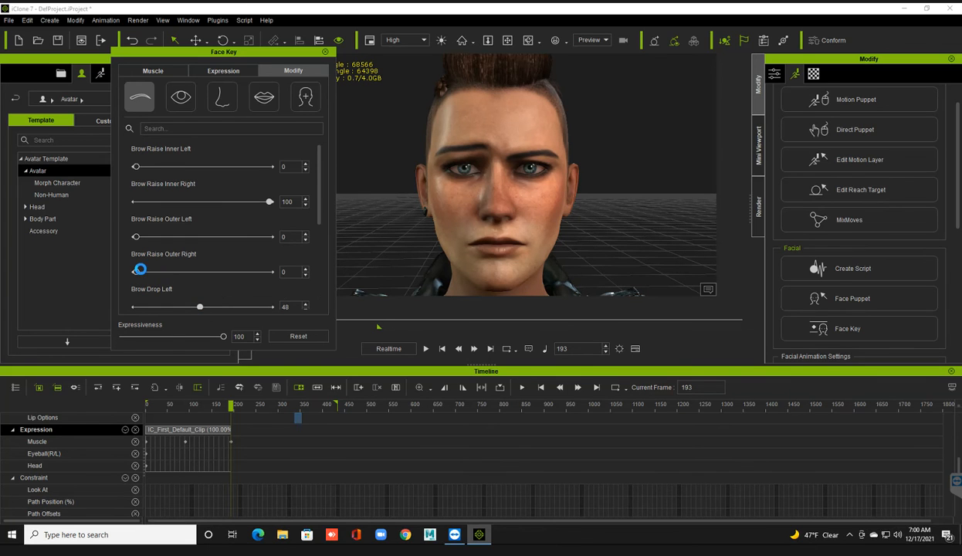
left_click_drag(154, 275, 264, 270)
left_click_drag(270, 201, 84, 197)
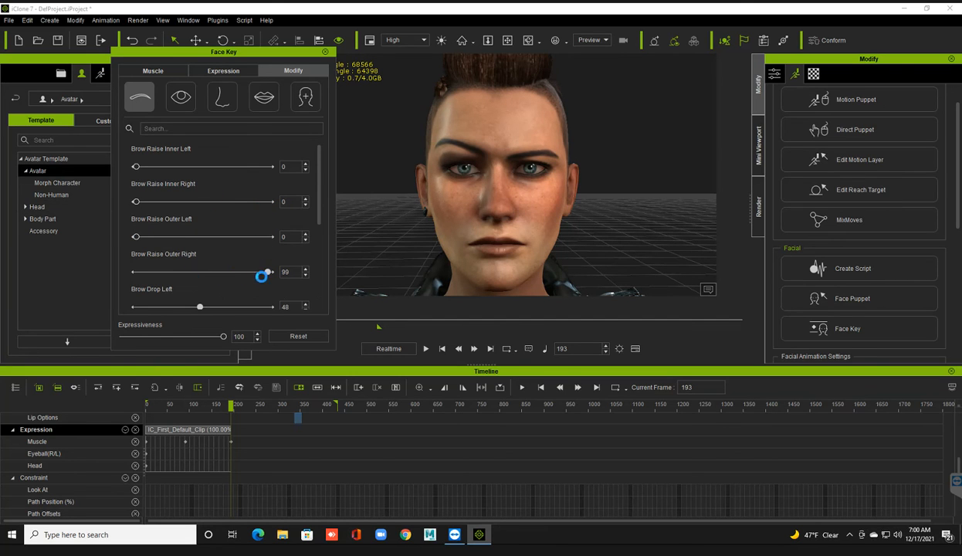
At frame 312, set Brow Raise Outer Right and Brow Drop Left back to 0.
left_click(284, 404)
left_click_drag(267, 272, 64, 275)
left_click_drag(199, 307, 61, 288)
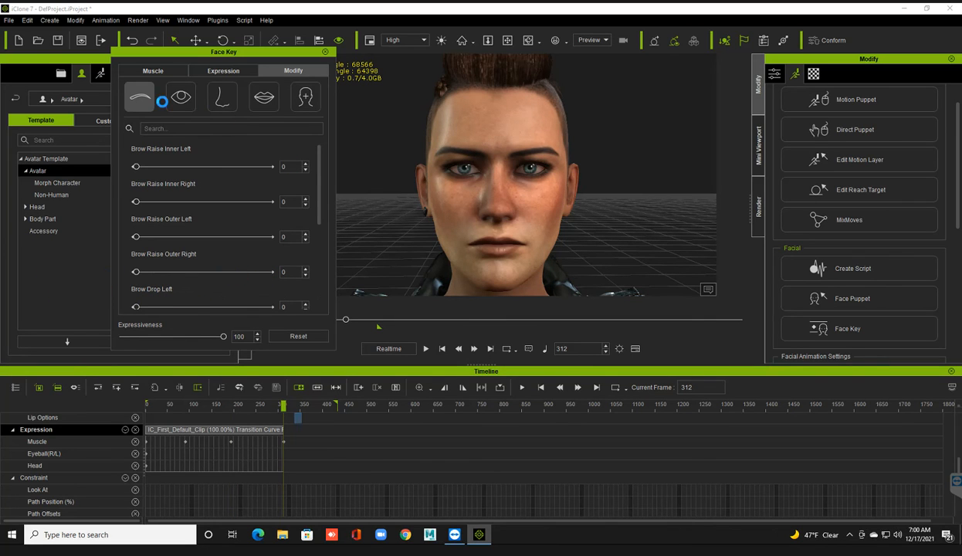
Play back the brow animation from the first frame, close Face Key and remove the avatar's object animation.
left_click(539, 386)
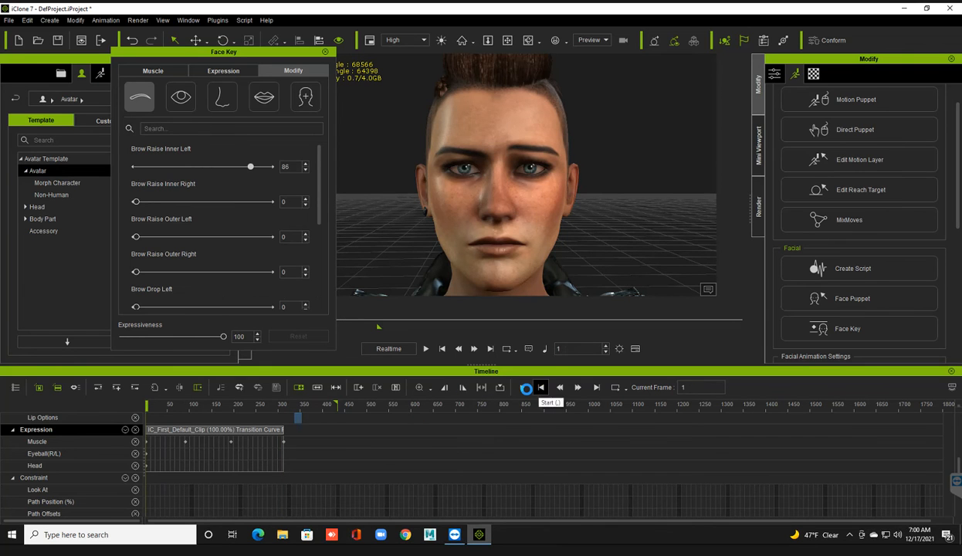
key("space")
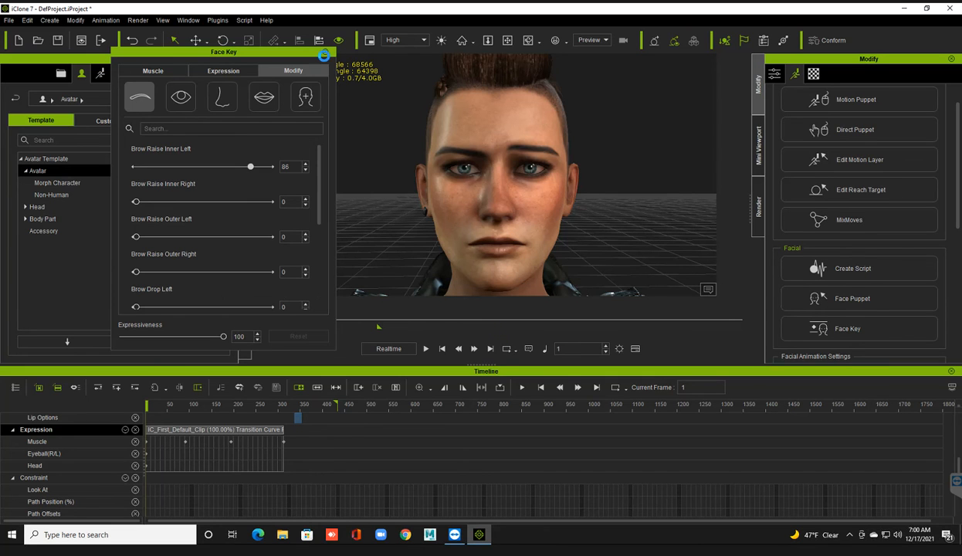
left_click(322, 51)
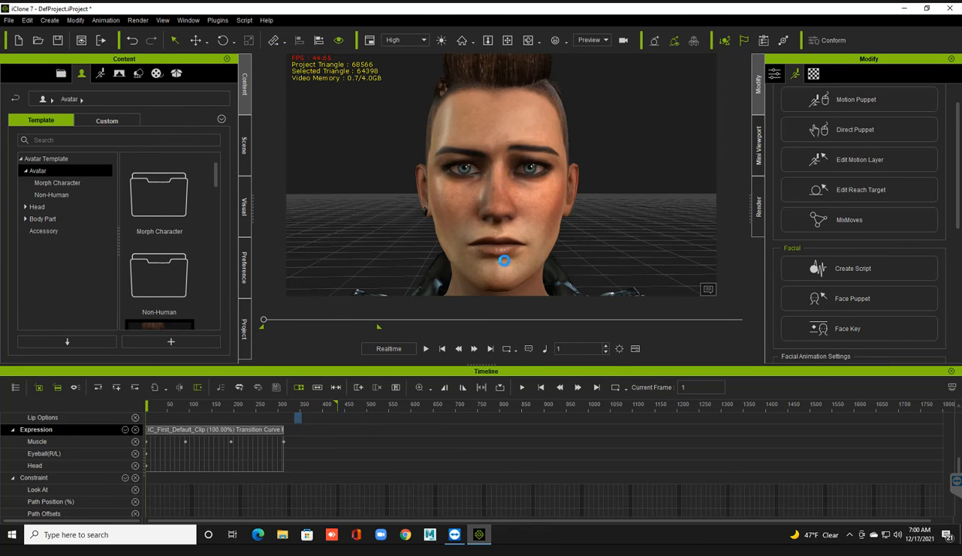
right_click(509, 285)
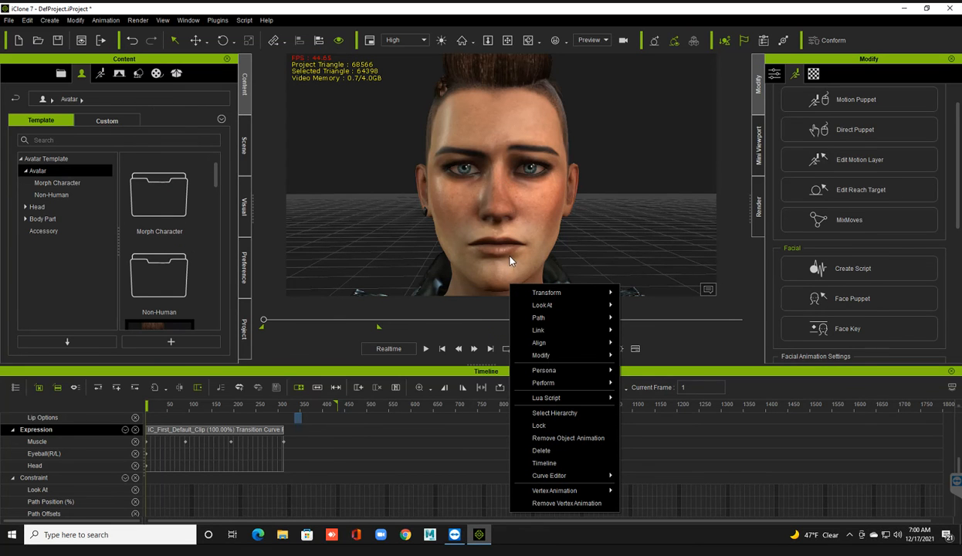
left_click(537, 439)
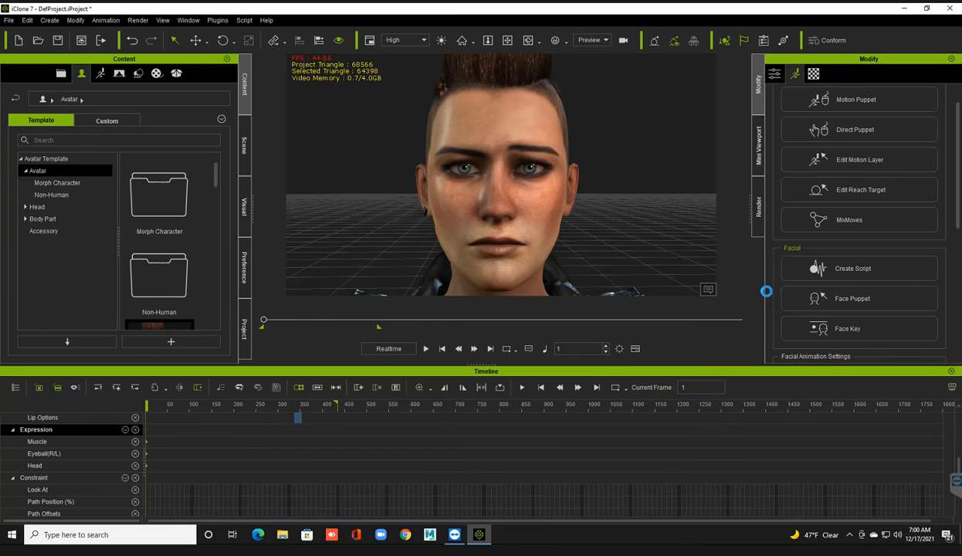
Reopen Face Key and examine the eye, nose, mouth and custom groups of modify sliders.
left_click(806, 324)
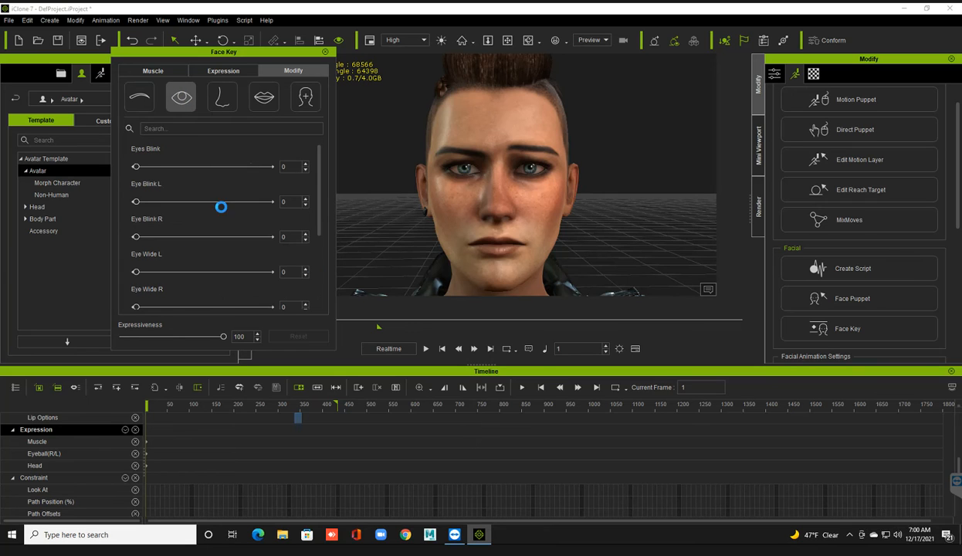
left_click(225, 101)
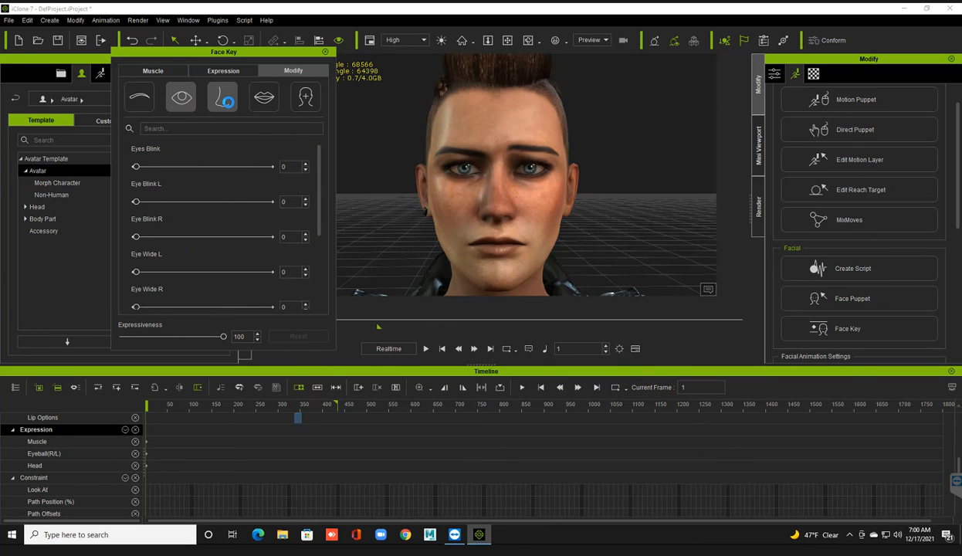
left_click(301, 96)
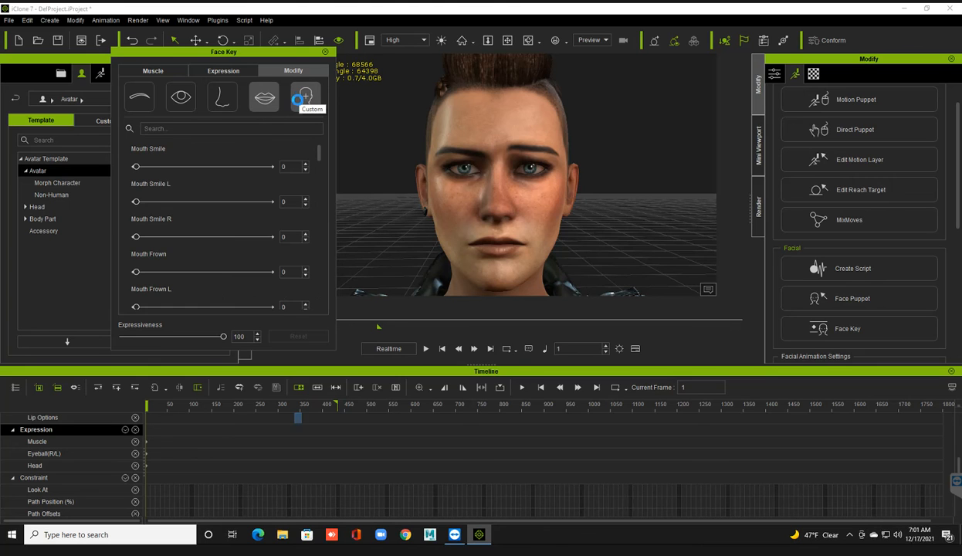
left_click(297, 99)
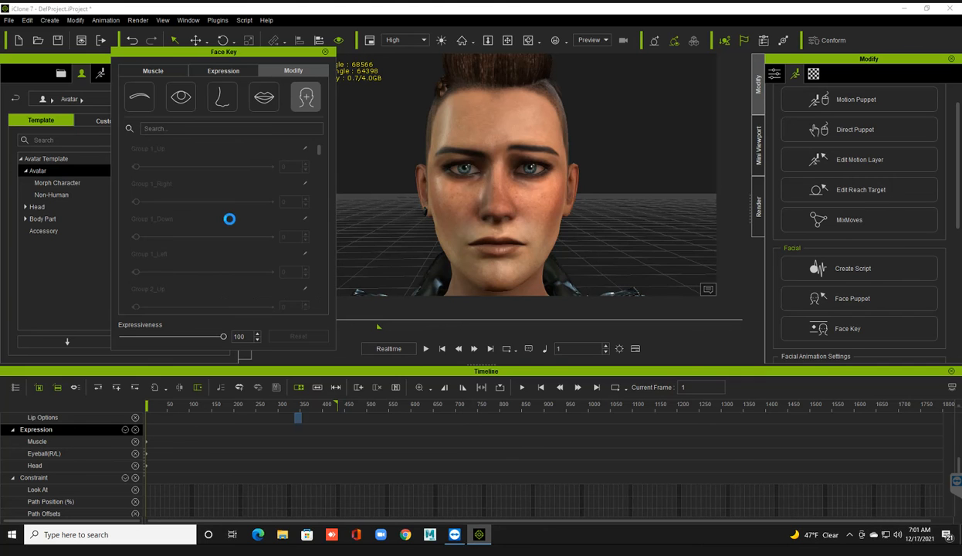
left_click(262, 98)
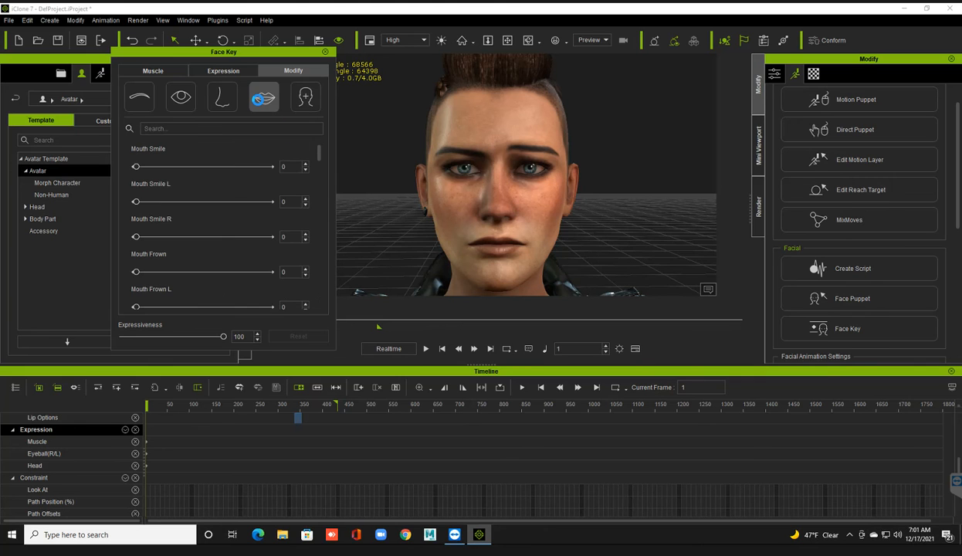
Try the Mouth Smile, Mouth Smile L and Mouth Smile R sliders, with Mouth Smile R at 61, and reset them.
left_click_drag(135, 166, 124, 148)
left_click_drag(137, 201, 260, 200)
left_click_drag(152, 208, 87, 203)
left_click_drag(135, 235, 216, 237)
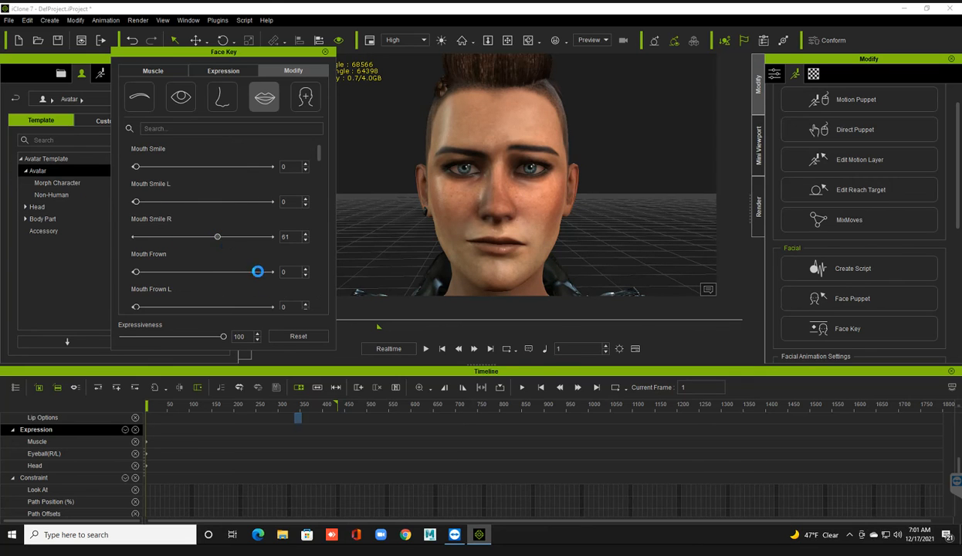
left_click(294, 335)
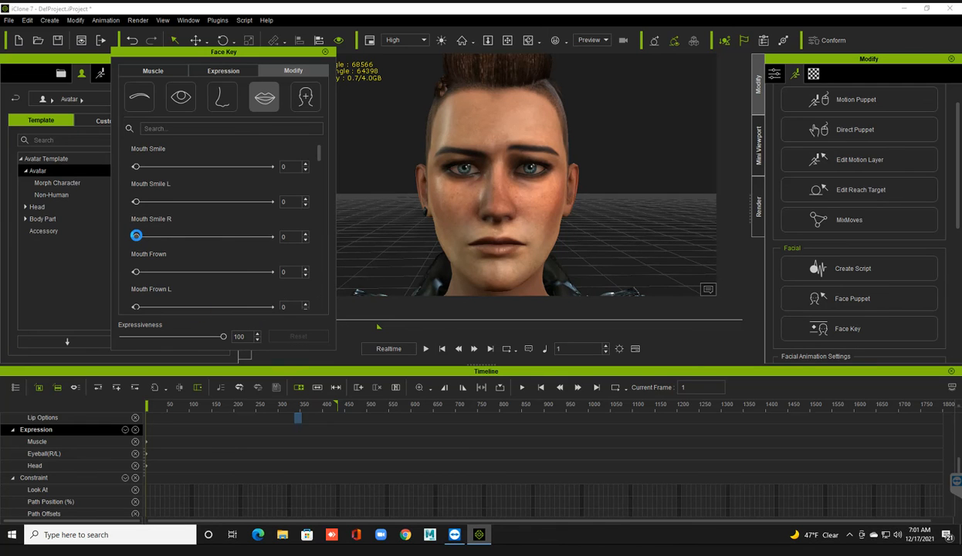
Set Mouth Smile R to 93, test Expressiveness at 0, restore it to 100 and close Face Key.
left_click_drag(136, 236, 258, 235)
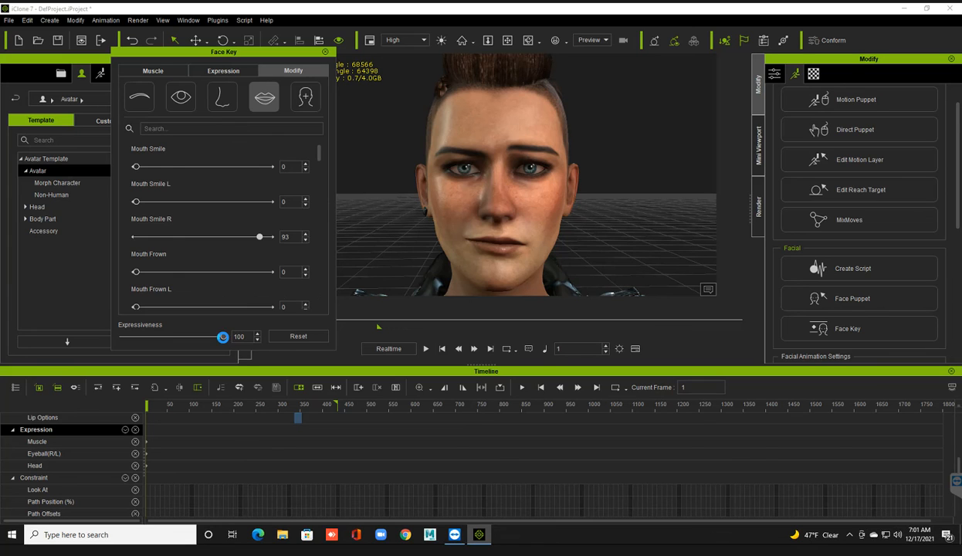
mouse_move(223, 337)
left_mouse_down()
mouse_move(143, 334)
mouse_move(219, 337)
left_mouse_up()
left_click_drag(216, 336, 94, 330)
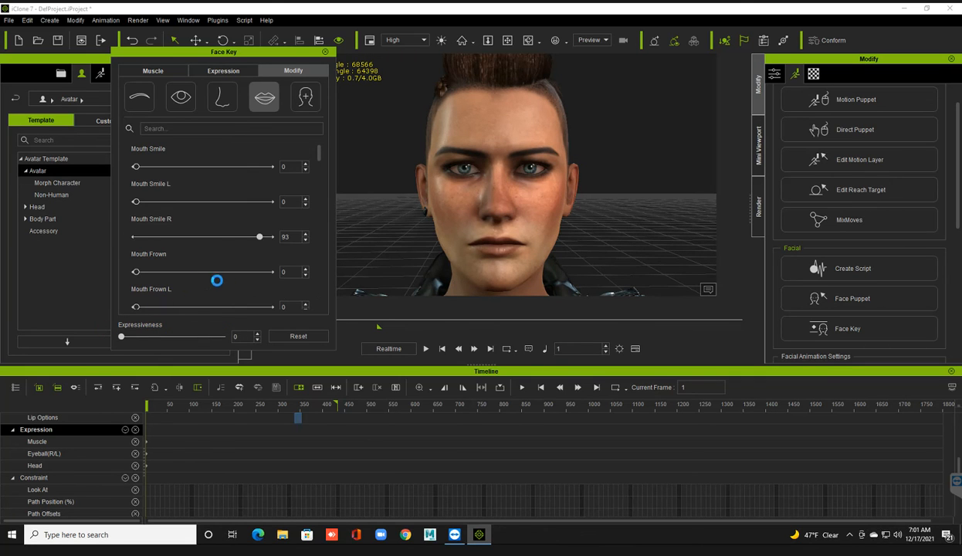
left_click_drag(121, 335, 282, 319)
scroll(203, 284, "down", 3)
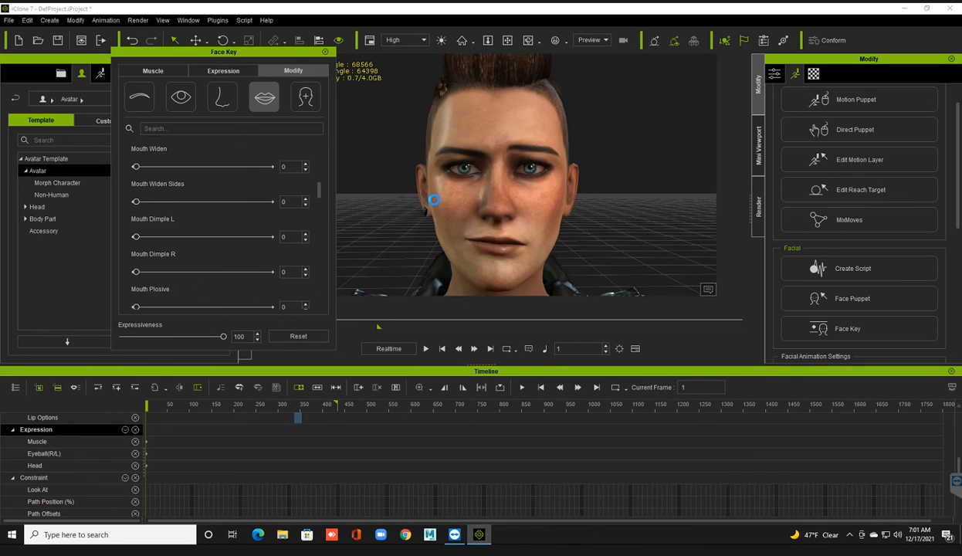
left_click(331, 54)
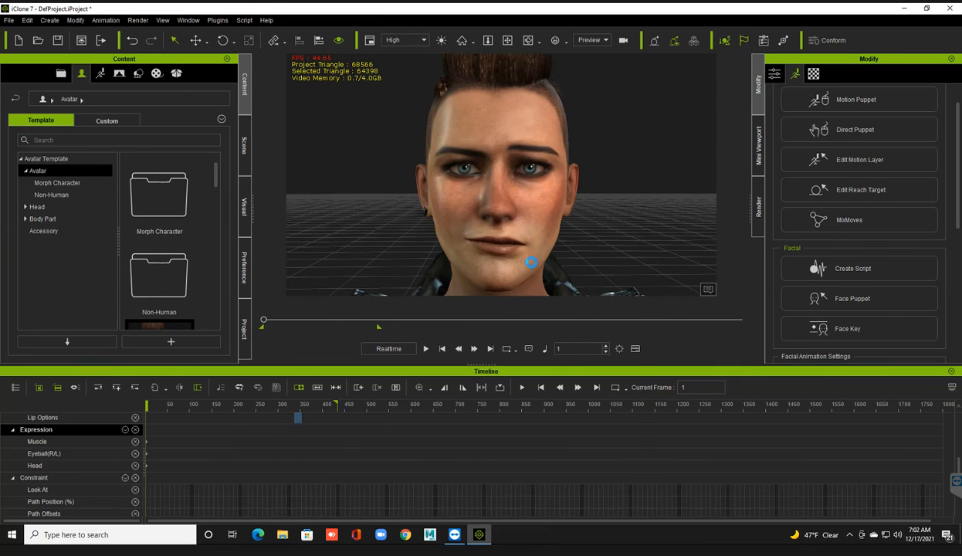
Replace the current avatar with 1.Base Female from the avatar templates.
right_click(531, 262)
left_click(557, 387)
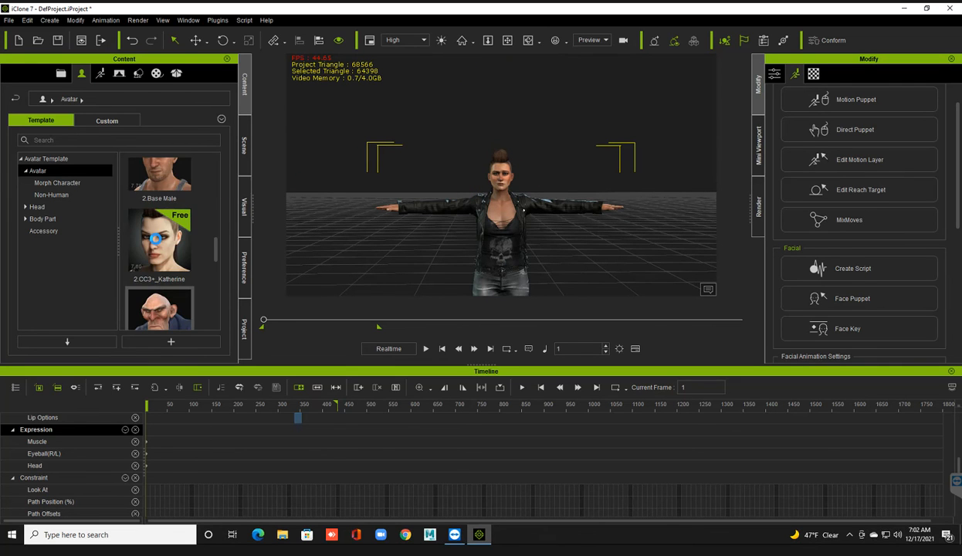
scroll(153, 228, "up", 3)
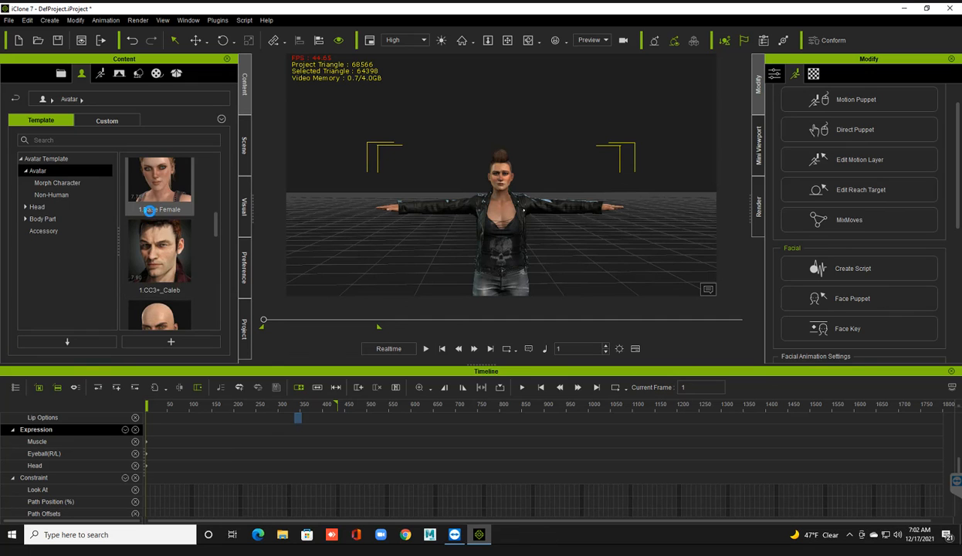
left_click_drag(152, 189, 495, 268)
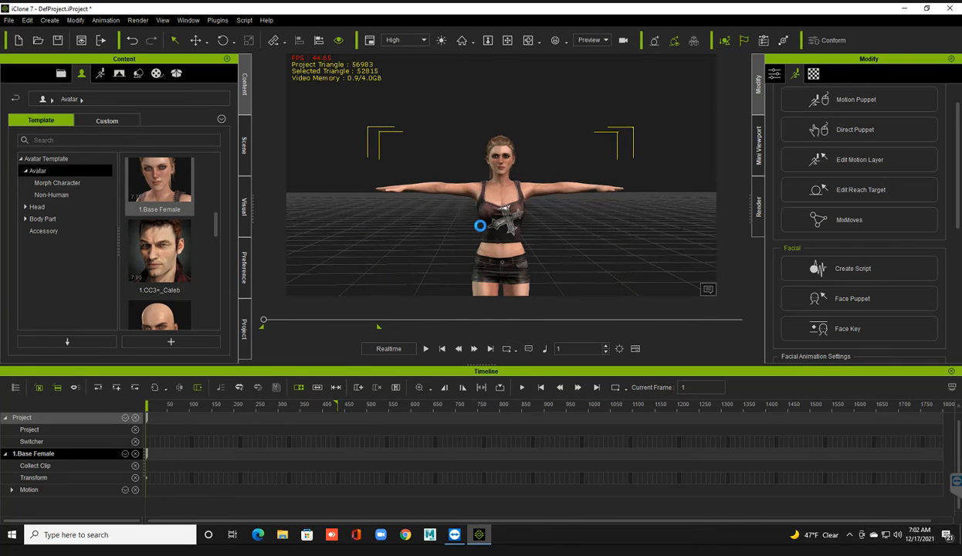
scroll(518, 223, "up", 2)
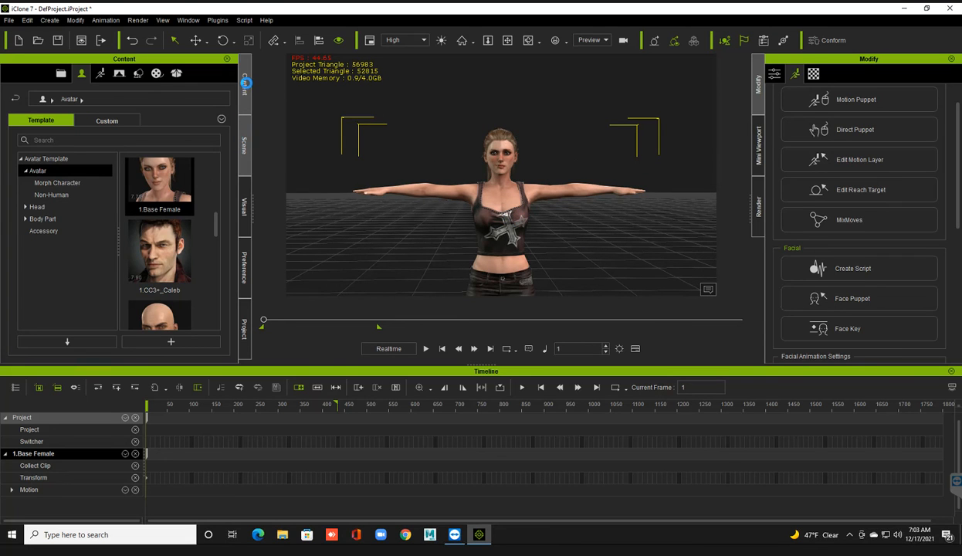
Apply the female MotionPlus motion Heidi_Talk 1 to the Base Female avatar and dismiss any alert.
left_click(100, 73)
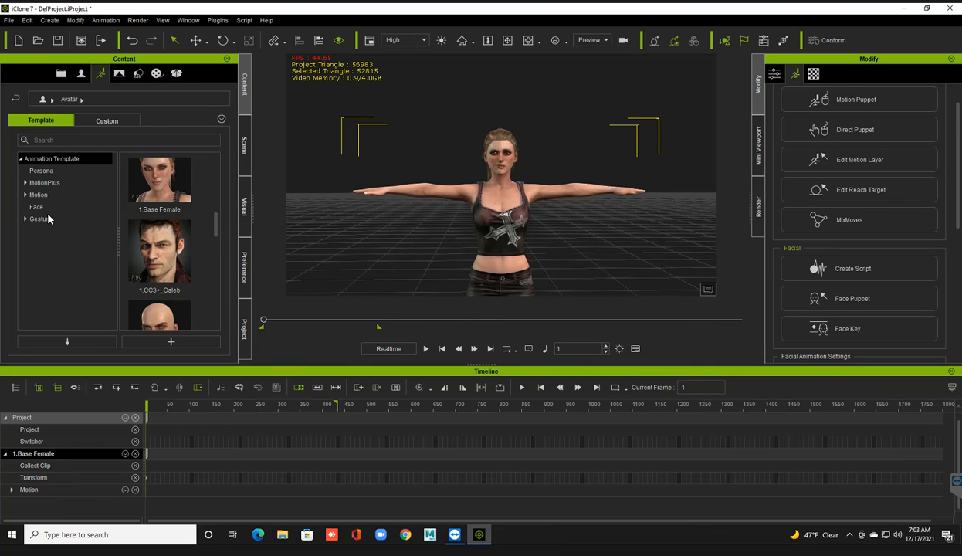
left_click(46, 120)
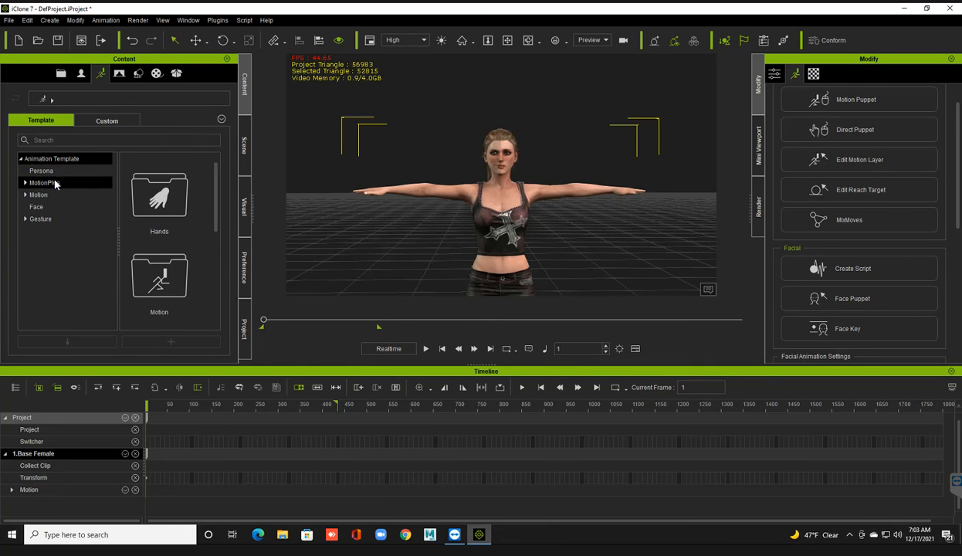
left_click(54, 182)
left_click(24, 183)
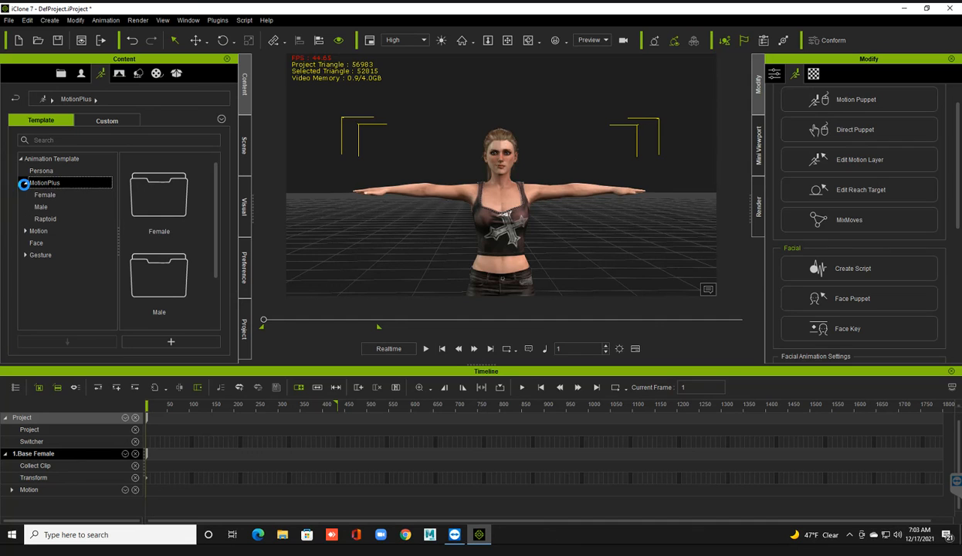
left_click(43, 196)
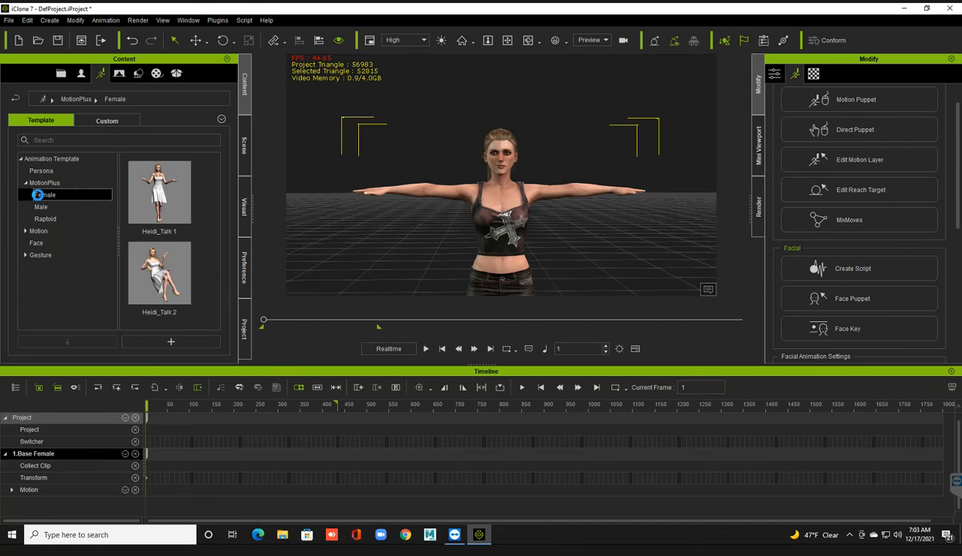
left_click(165, 231)
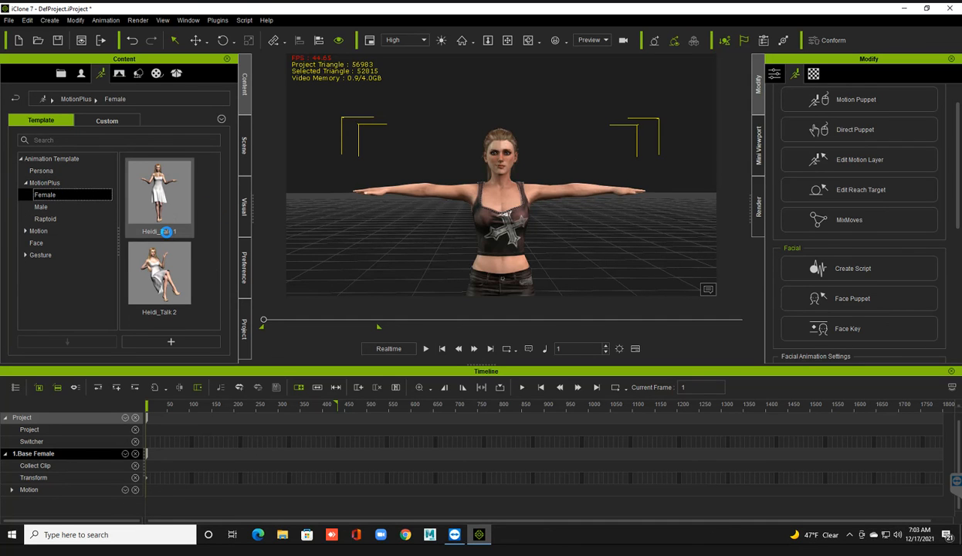
mouse_move(165, 231)
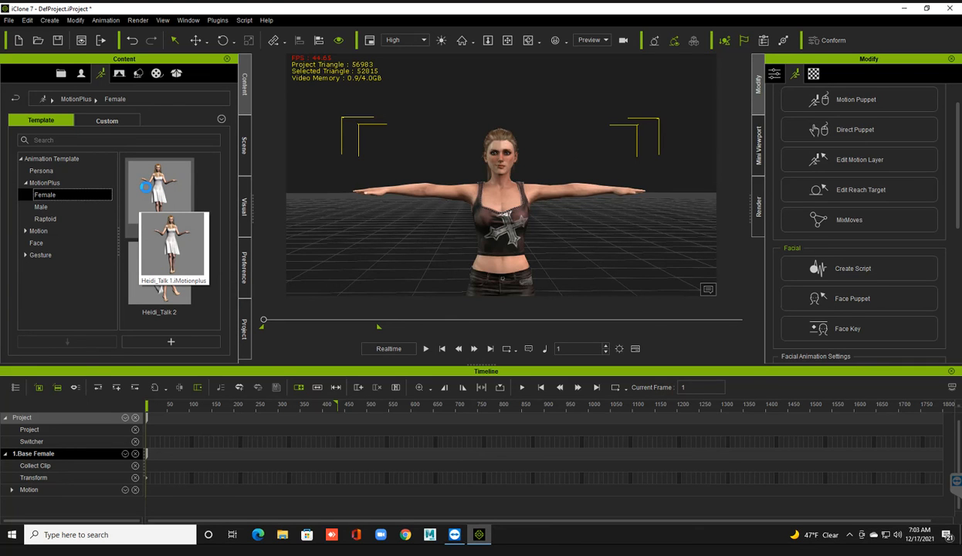
left_click_drag(178, 208, 497, 228)
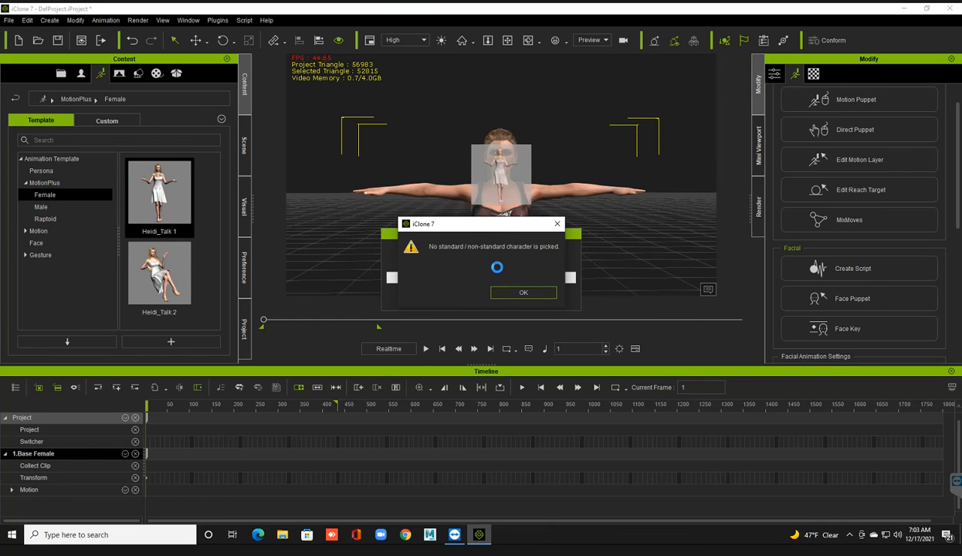
left_click(521, 293)
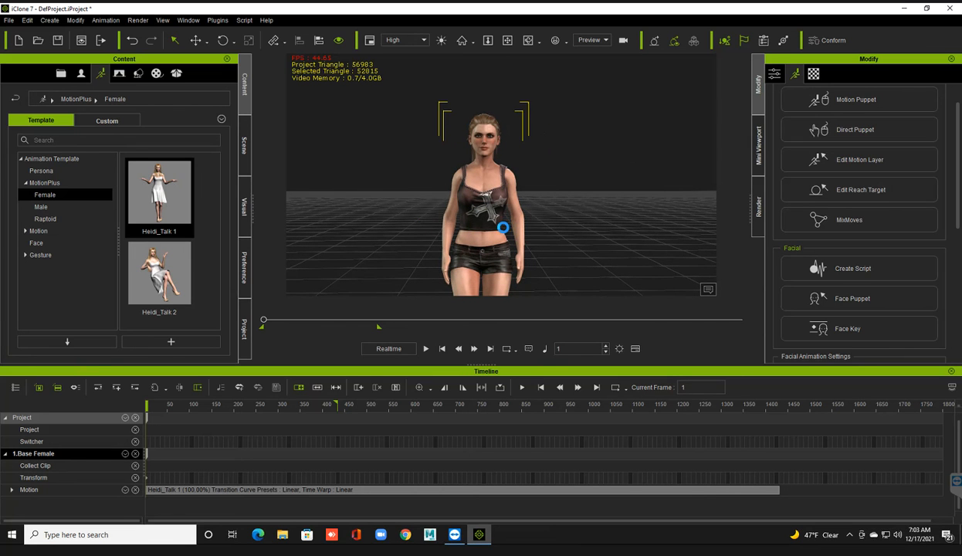
Play the Heidi_Talk 1 motion with the playback range extended to the end of the timeline, and return to the first frame.
key("space")
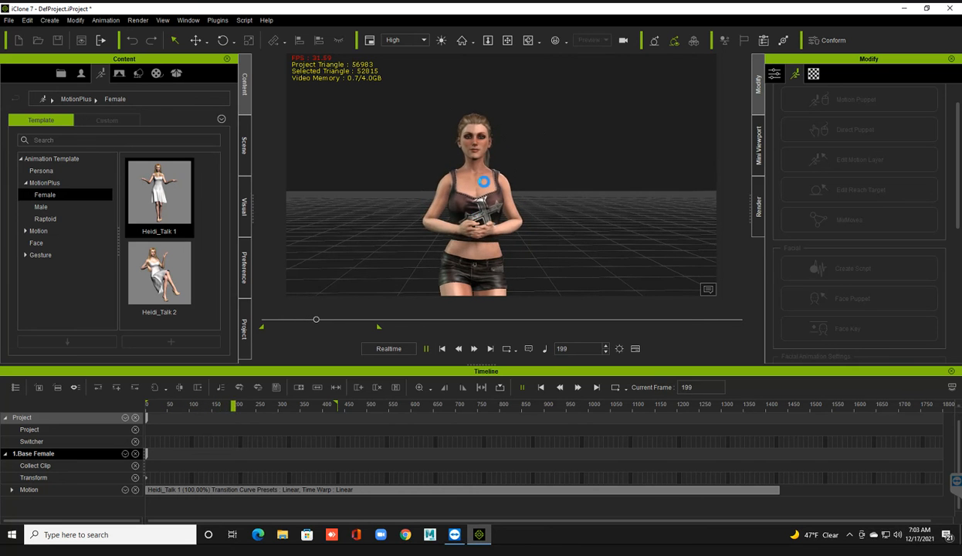
scroll(487, 188, "up", 3)
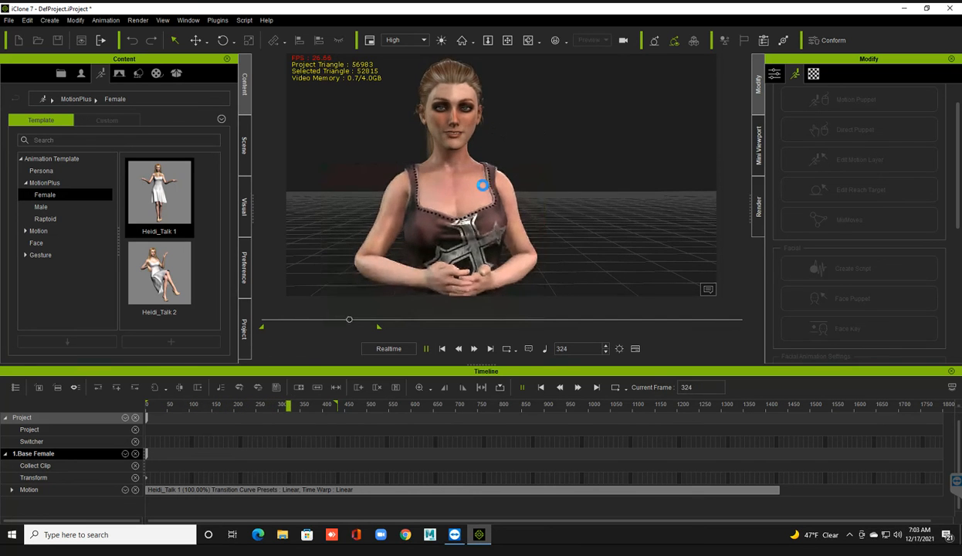
left_click(426, 348)
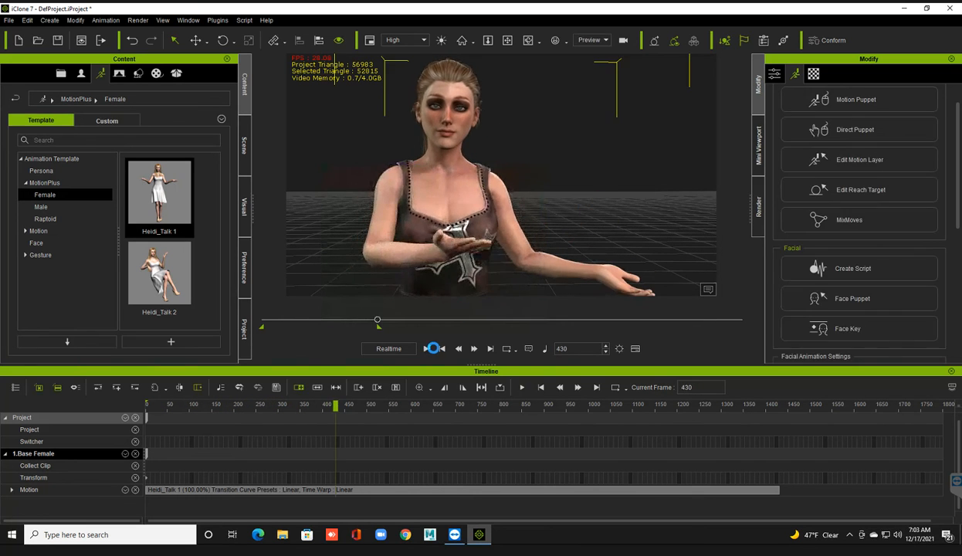
left_click_drag(378, 327, 749, 329)
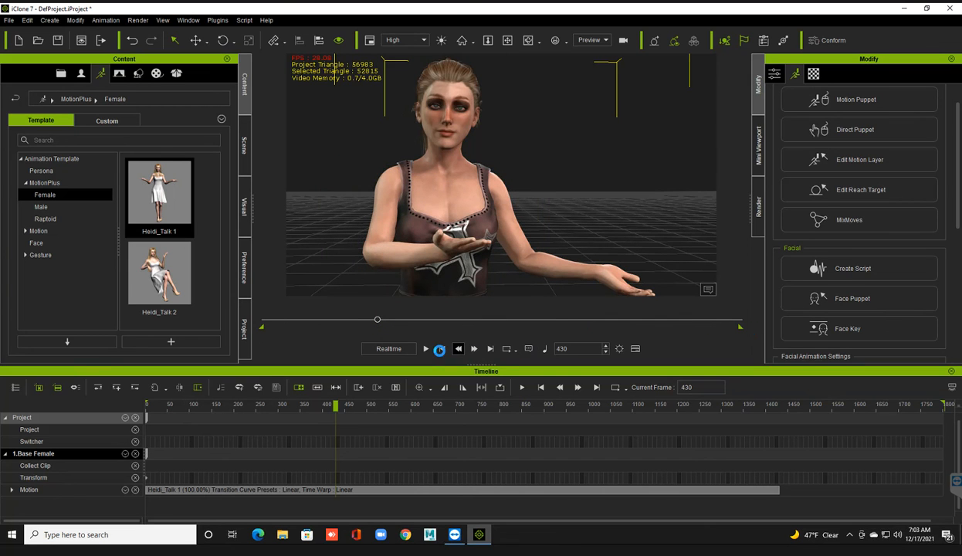
left_click(427, 348)
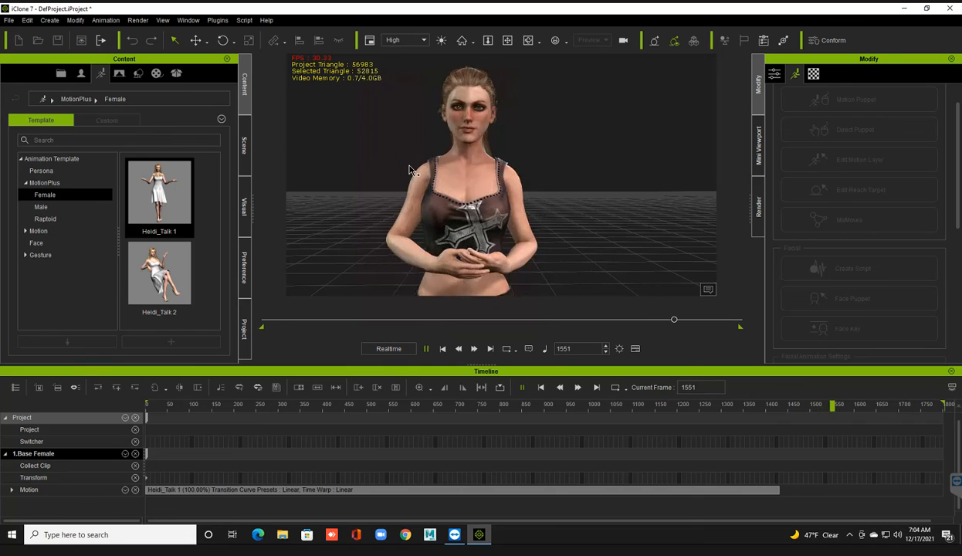
left_click(441, 348)
Apply the Heidi_Talk 2 motion to the avatar, play it back from a side view and return to the first frame.
double_click(171, 263)
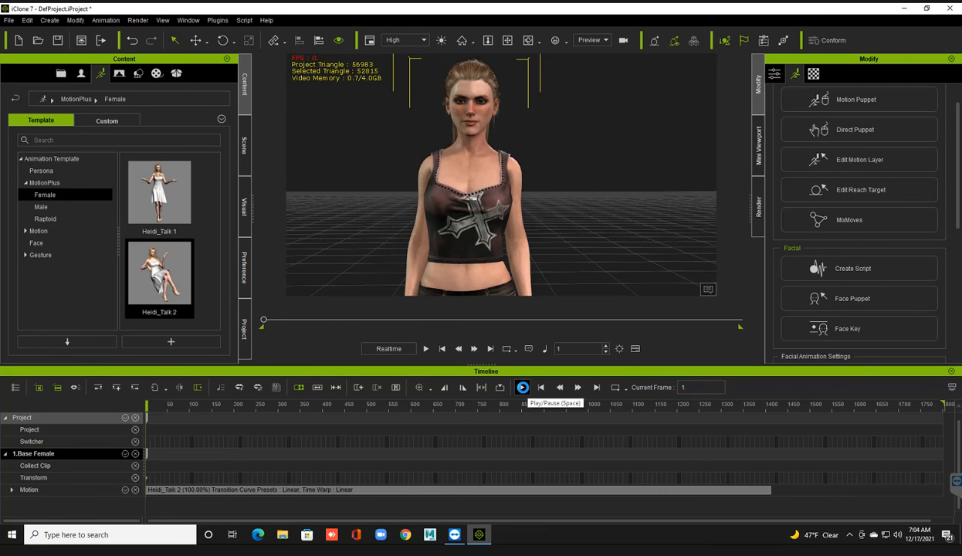
left_click(523, 387)
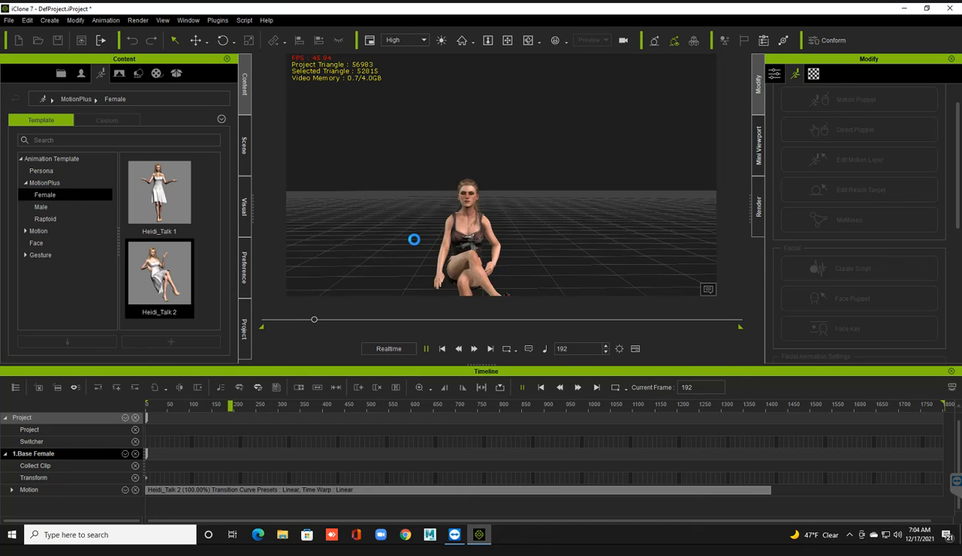
right_click_drag(413, 241, 552, 244)
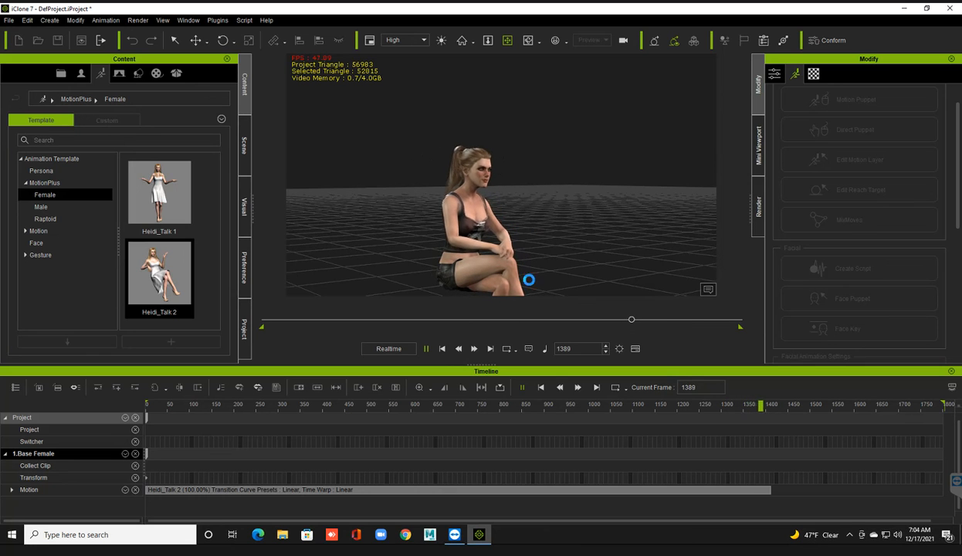
left_click(441, 348)
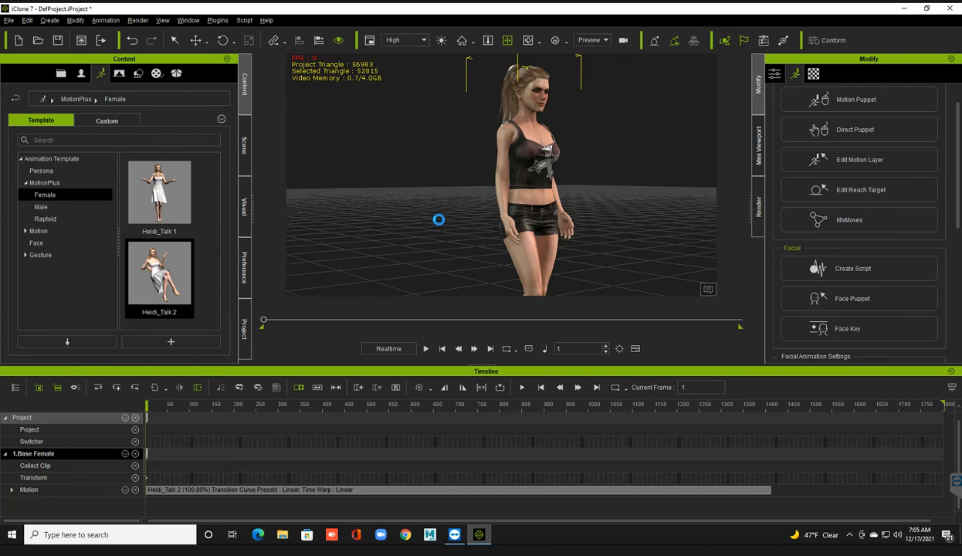
Start a new project without saving the current one and load 1.Facial Demo from the Character project templates.
left_click(47, 207)
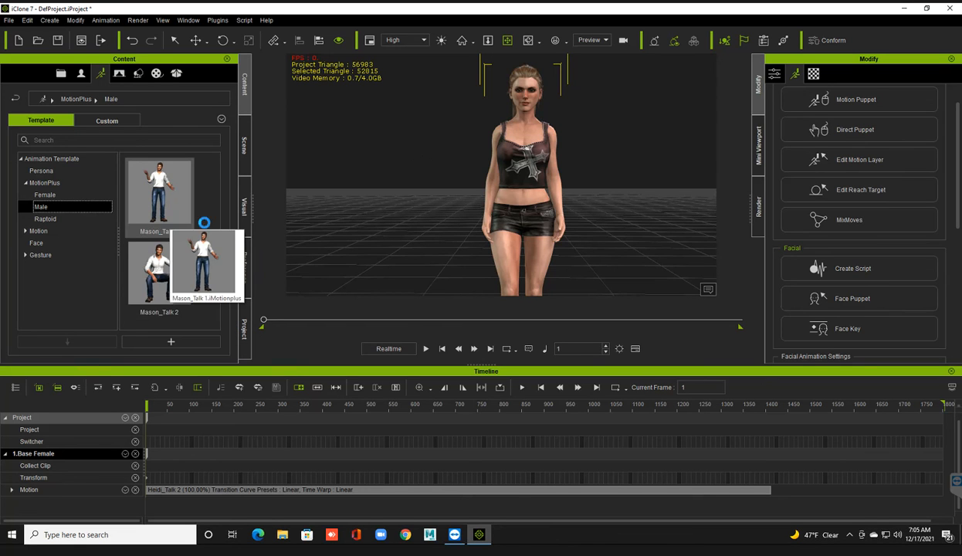
left_click(62, 74)
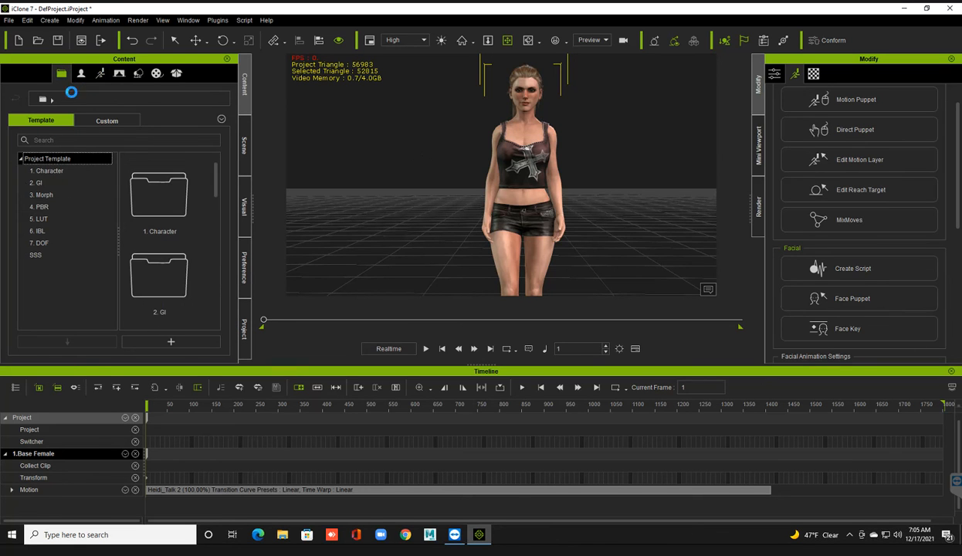
left_click(52, 171)
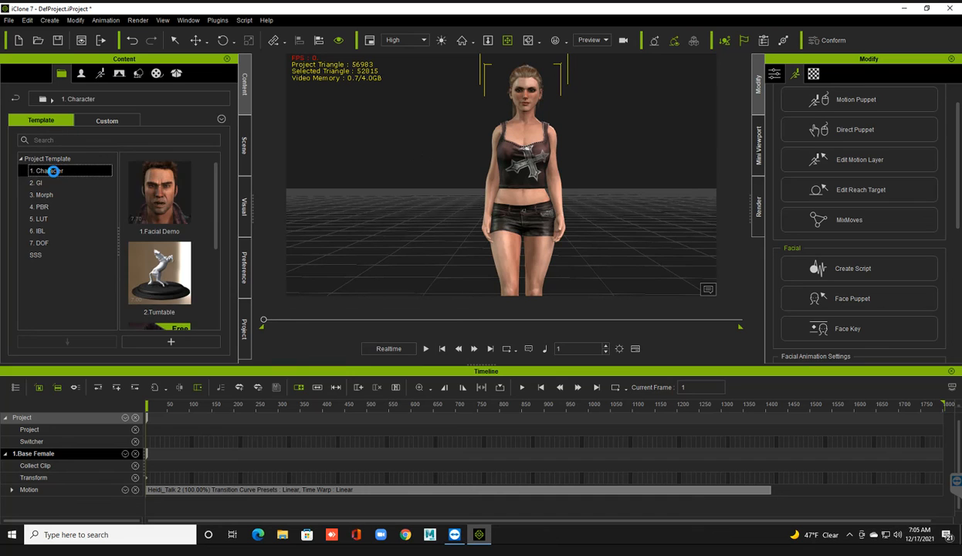
mouse_move(177, 215)
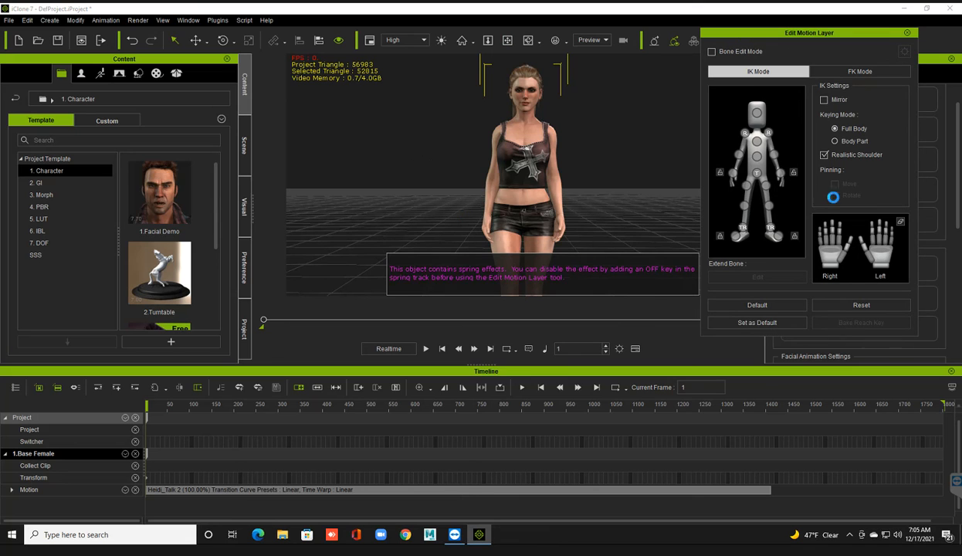
left_click(906, 32)
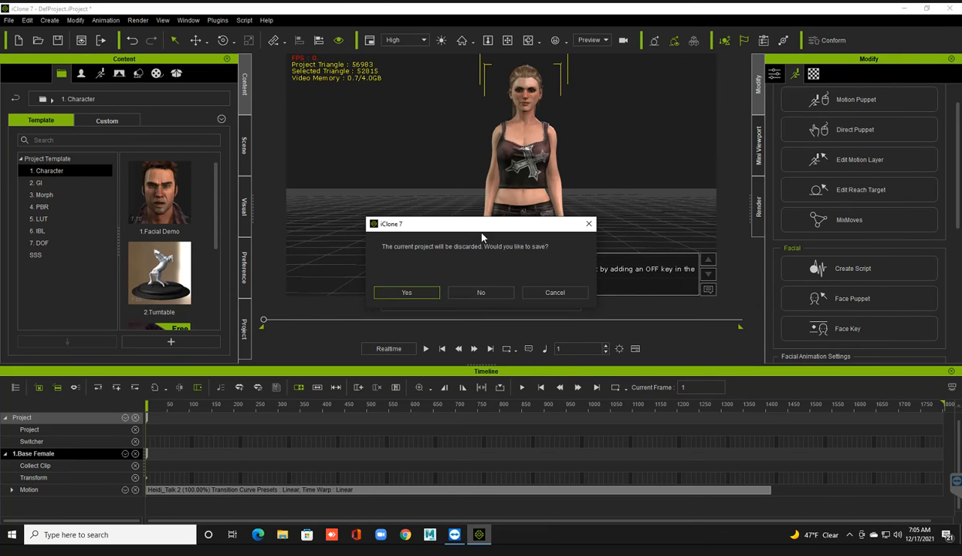
left_click(490, 293)
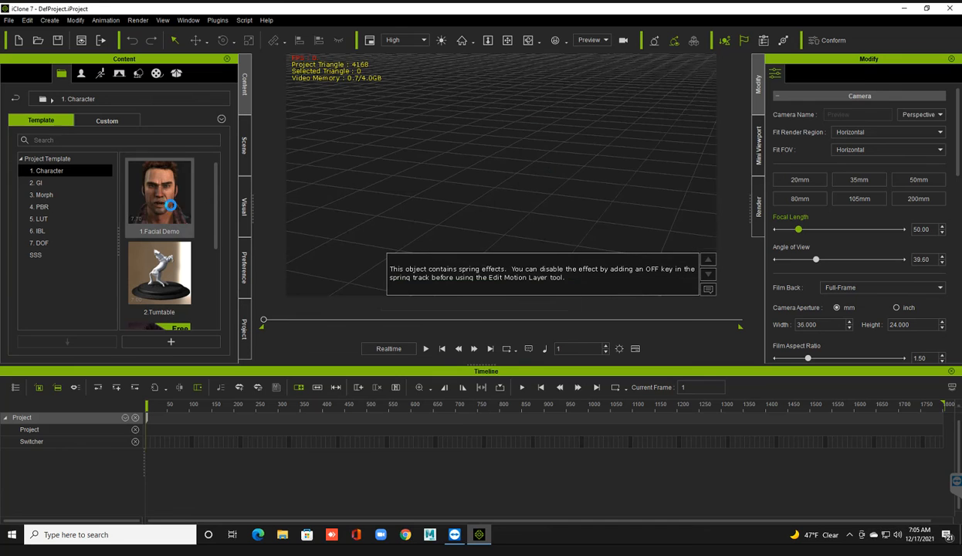
left_click_drag(158, 197, 495, 242)
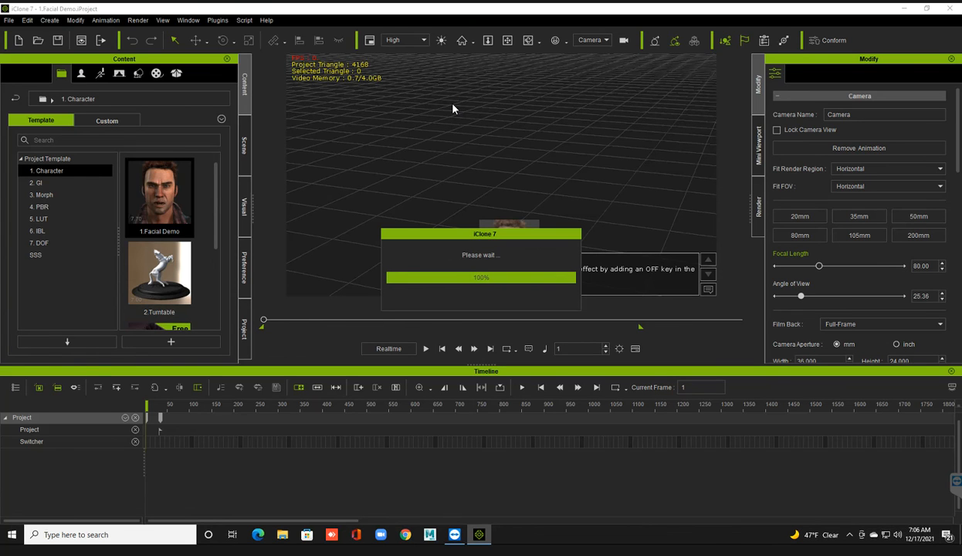
Play the facial demo project through to its last frame and examine the character's talking animation, dismissing the desktop notification.
key("space")
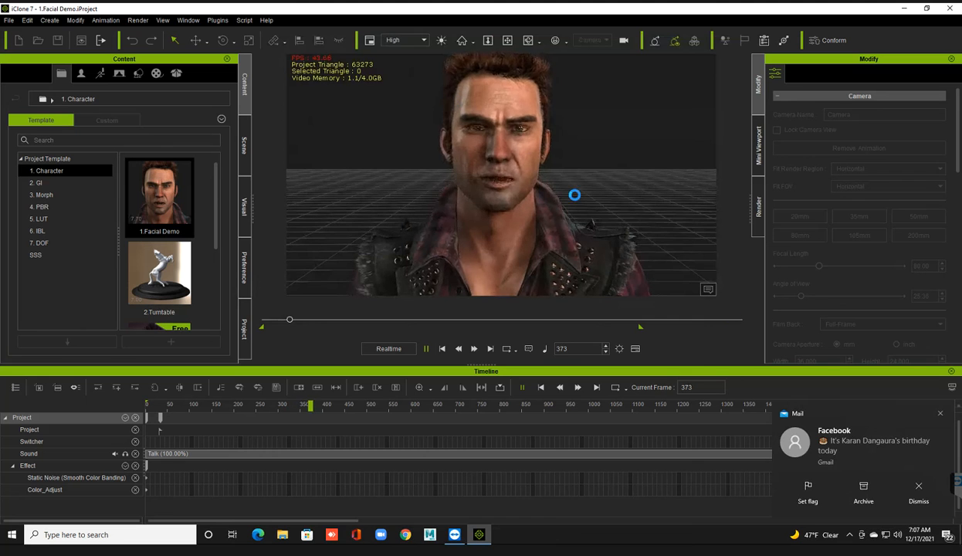
left_click(918, 498)
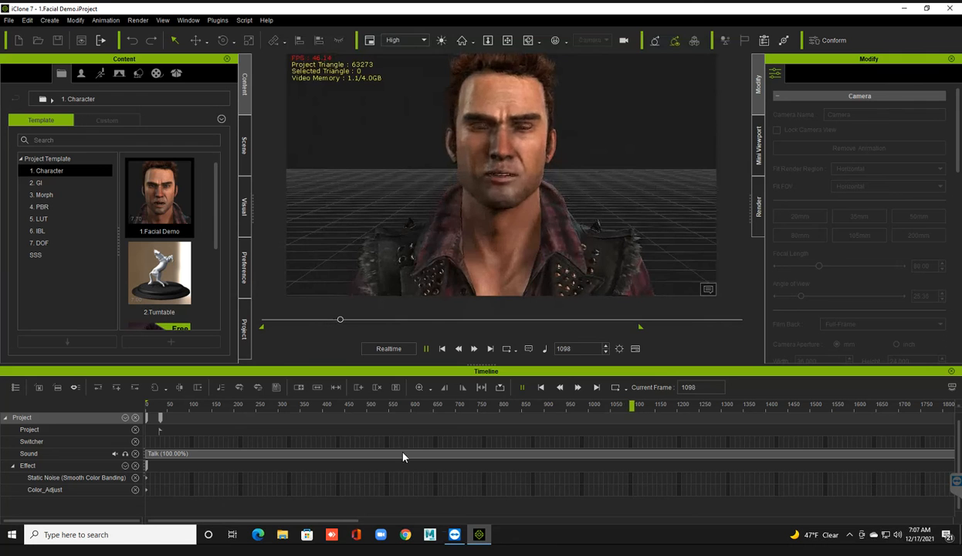
mouse_move(455, 533)
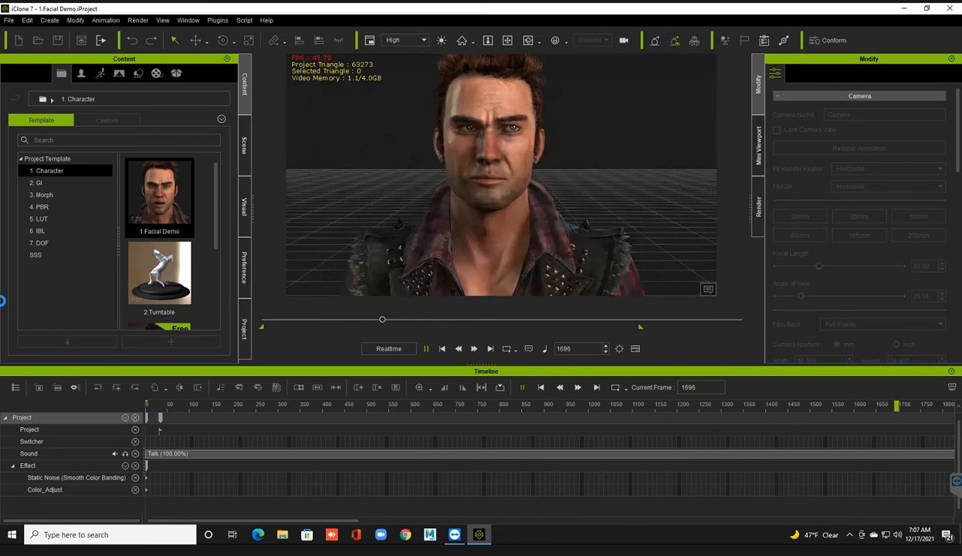
scroll(321, 440, "down", 2)
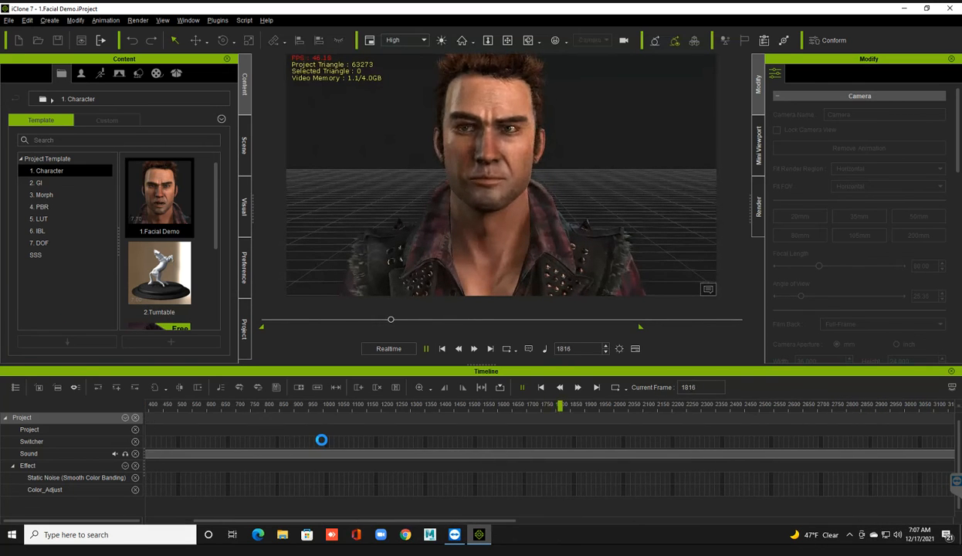
scroll(321, 440, "down", 2)
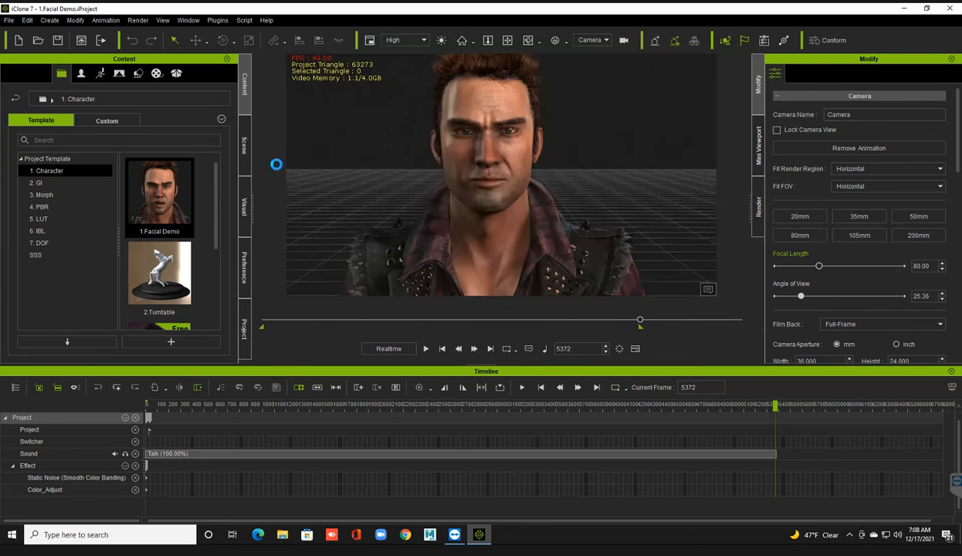
Start a new project, discarding the facial demo without saving.
scroll(370, 162, "down", 3)
right_click_drag(458, 175, 471, 171)
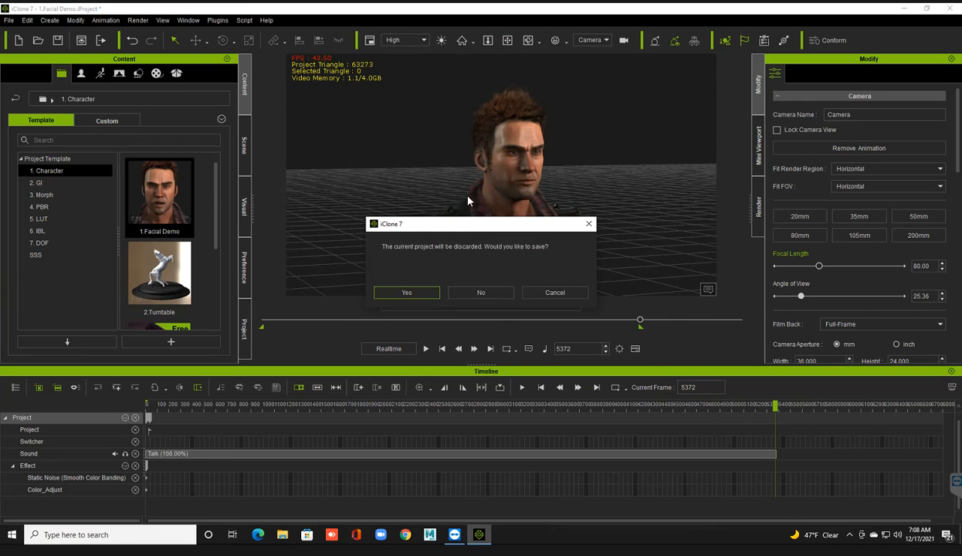
left_click(483, 293)
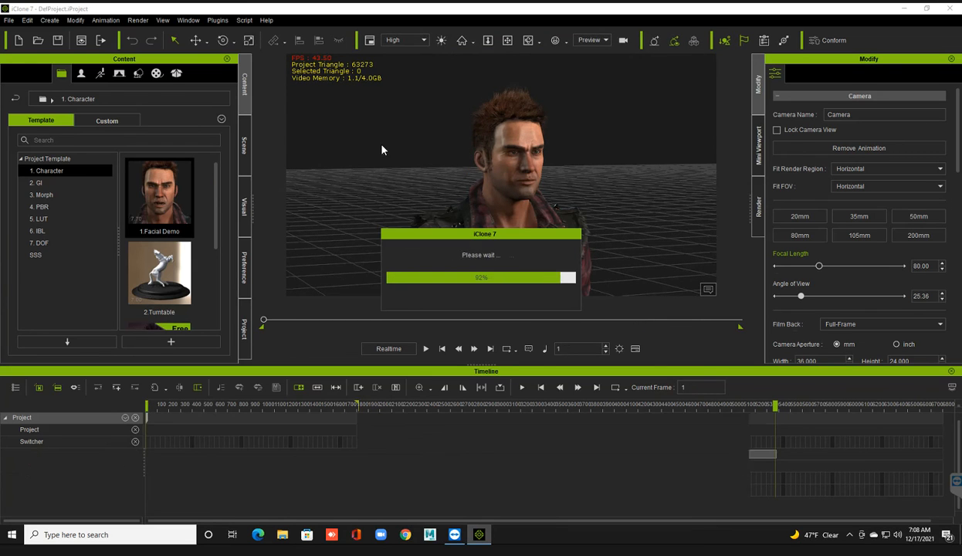